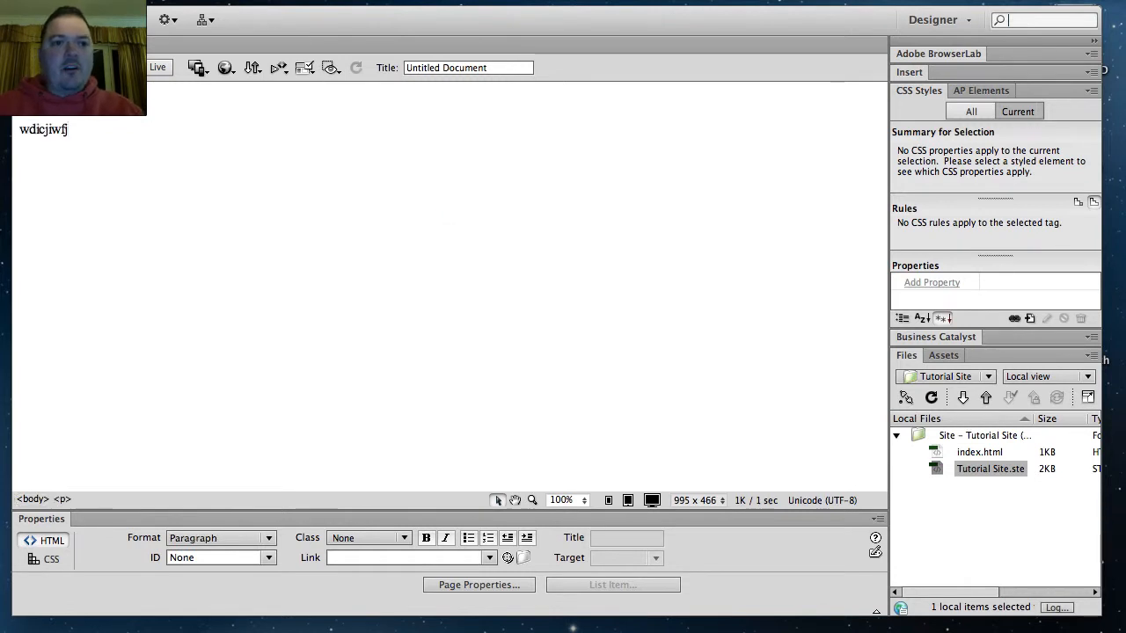
# Step: Insert an image after the page text, choosing the photo IMG_3033 from the iPhoto library
pyautogui.click(289, 4)
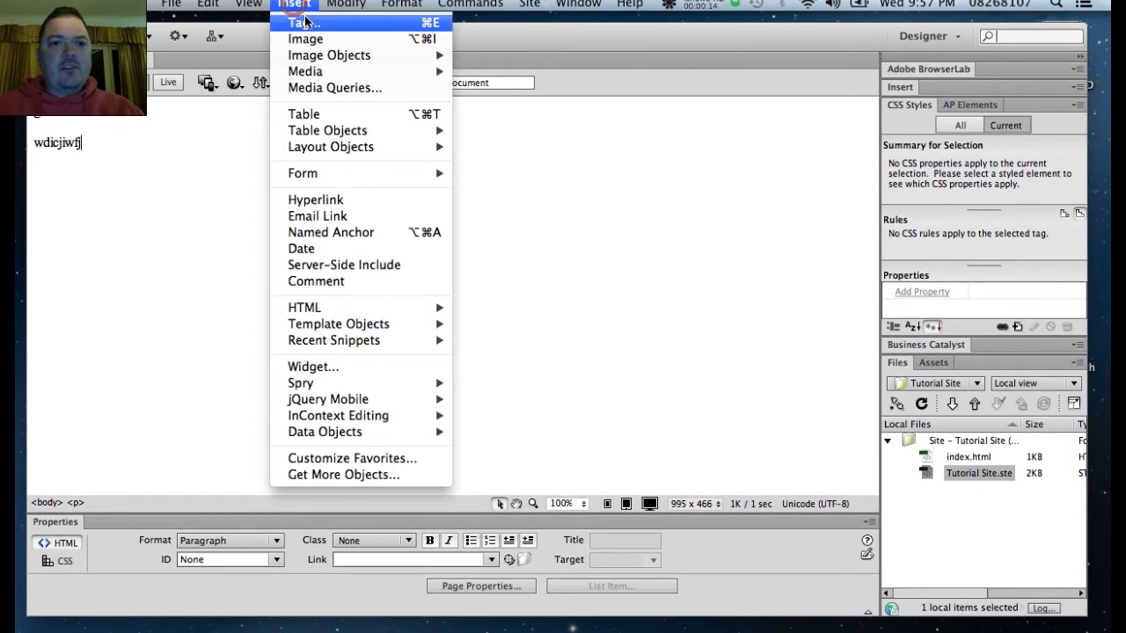
pyautogui.click(310, 41)
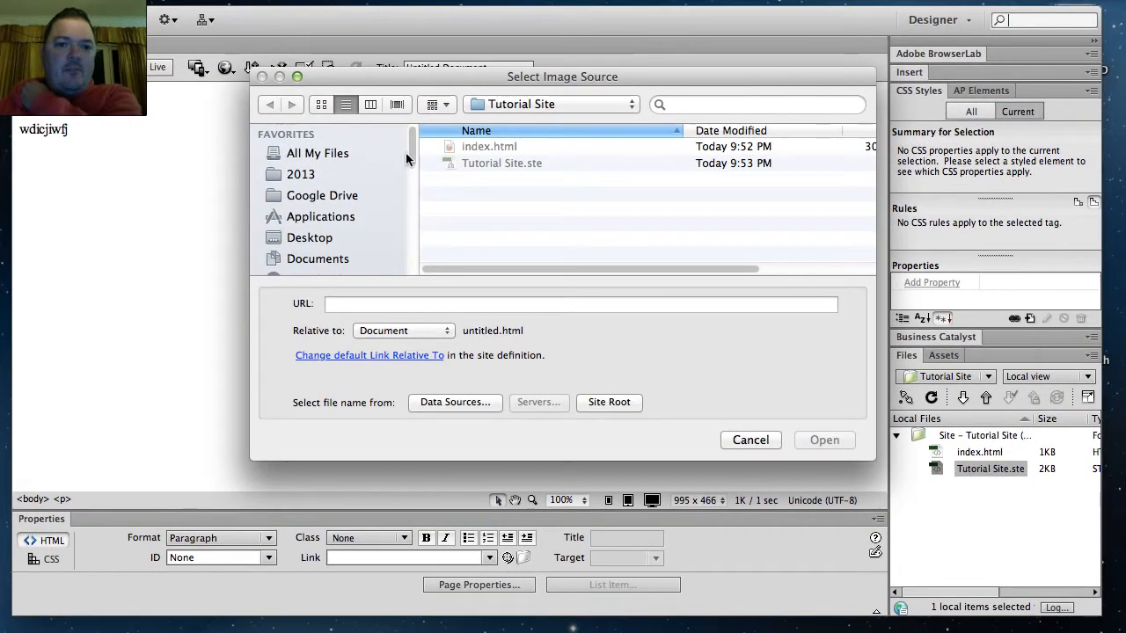
pyautogui.moveTo(410, 150); pyautogui.dragTo(406, 280)
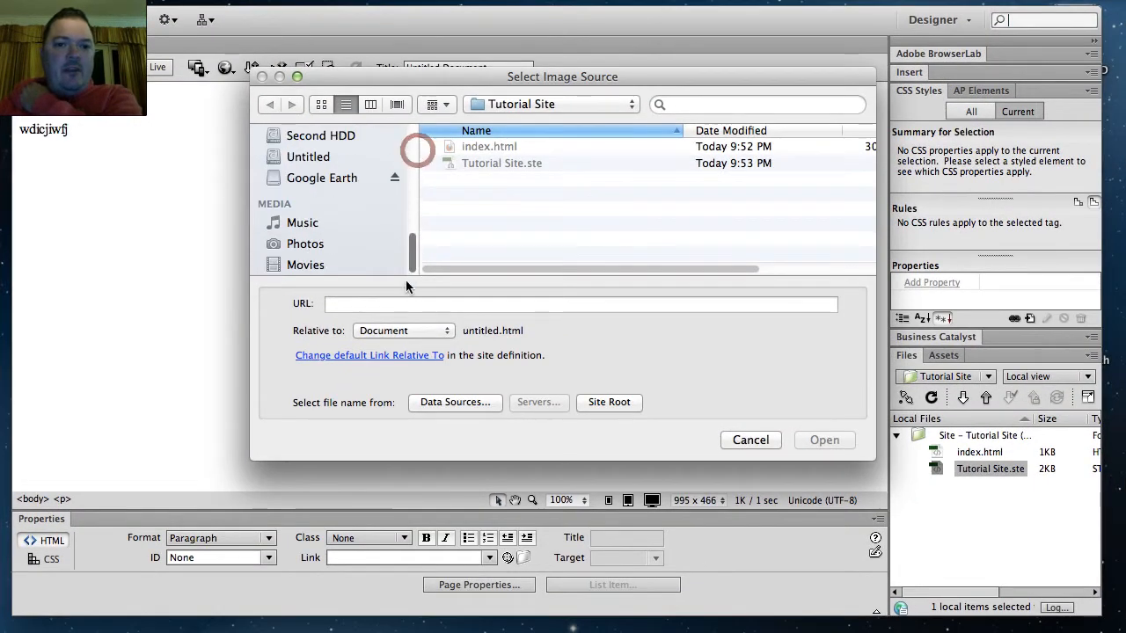
pyautogui.click(316, 249)
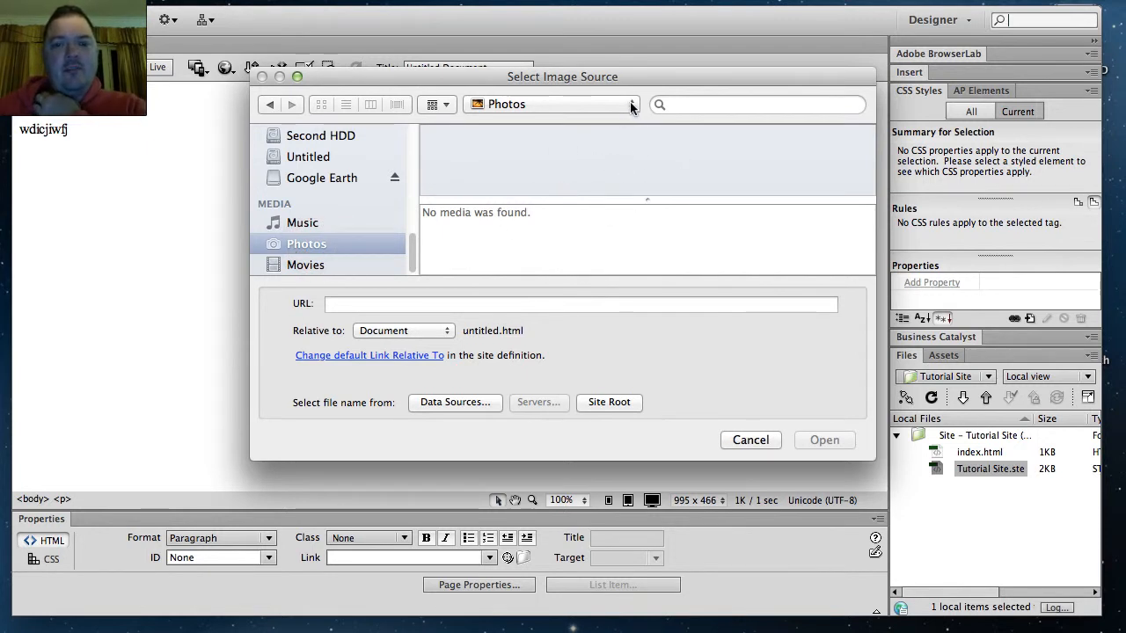
pyautogui.moveTo(869, 215)
pyautogui.mouseDown()
pyautogui.moveTo(873, 251)
pyautogui.moveTo(874, 184)
pyautogui.moveTo(873, 214)
pyautogui.mouseUp()
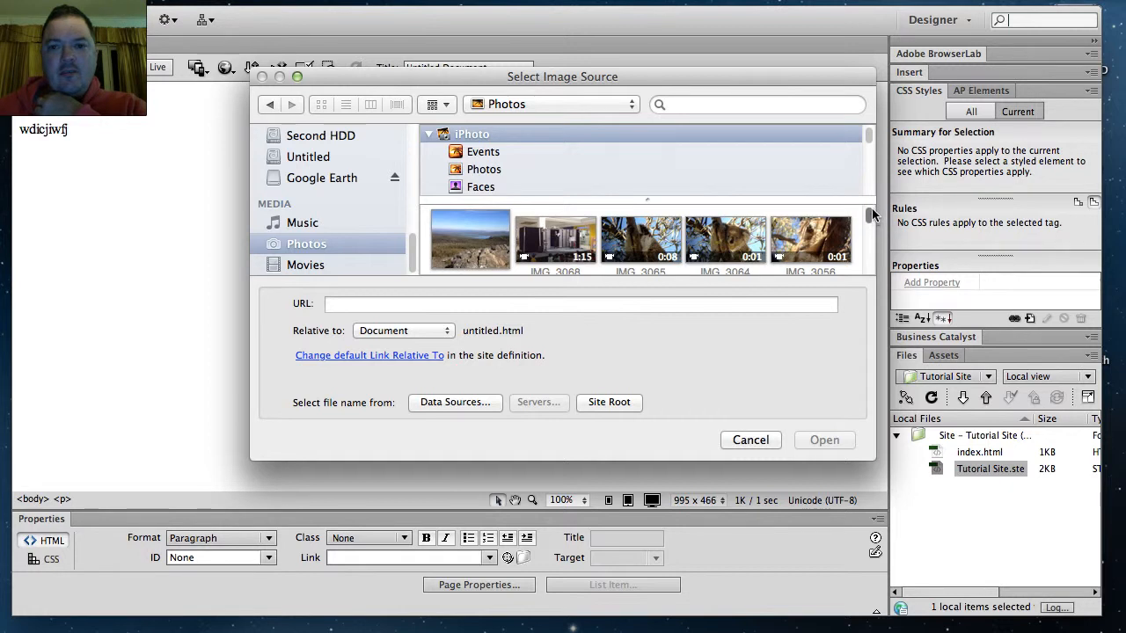
pyautogui.moveTo(874, 455); pyautogui.dragTo(942, 588)
pyautogui.click(935, 219)
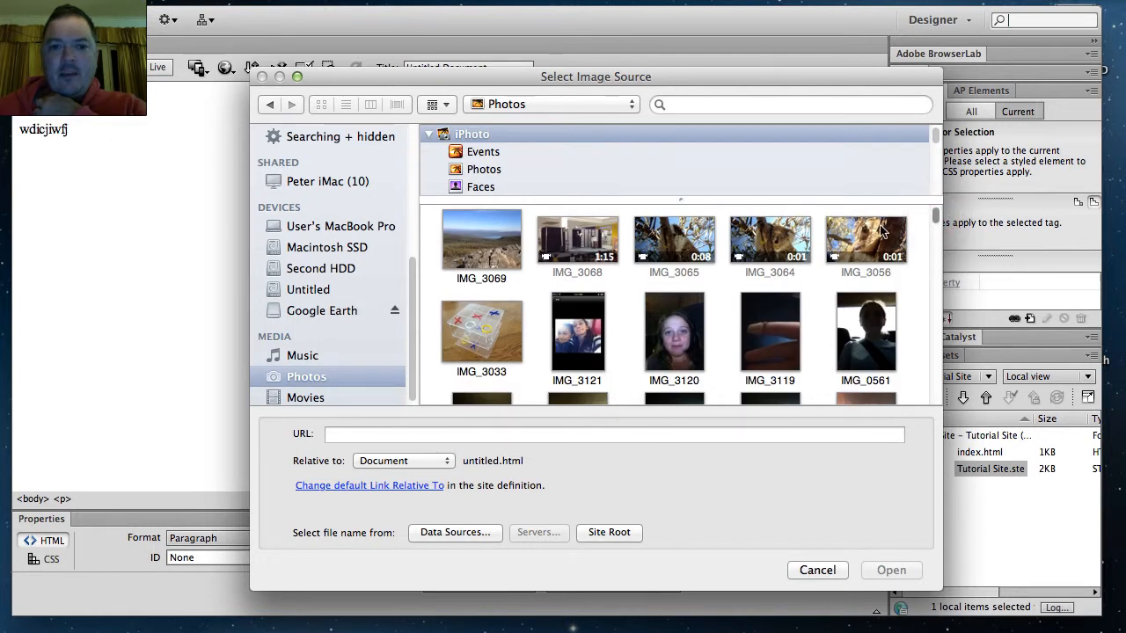
pyautogui.doubleClick(499, 341)
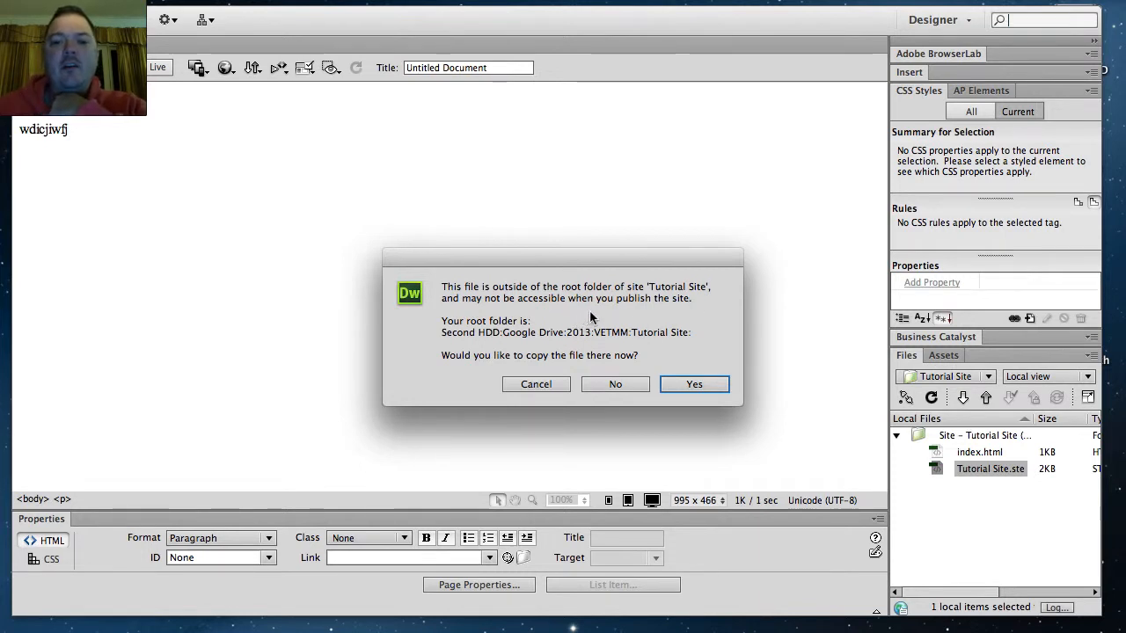
# Step: Agree to copy the photo into the Tutorial Site root folder and save it there as tictacto3#D.JPG
pyautogui.click(707, 380)
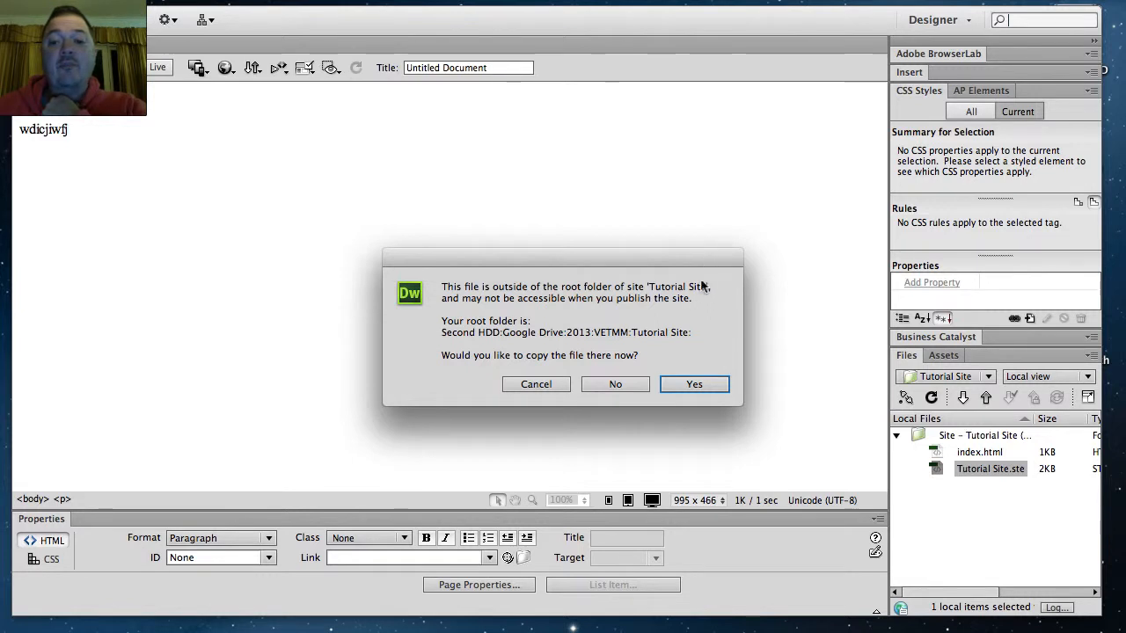
pyautogui.click(684, 385)
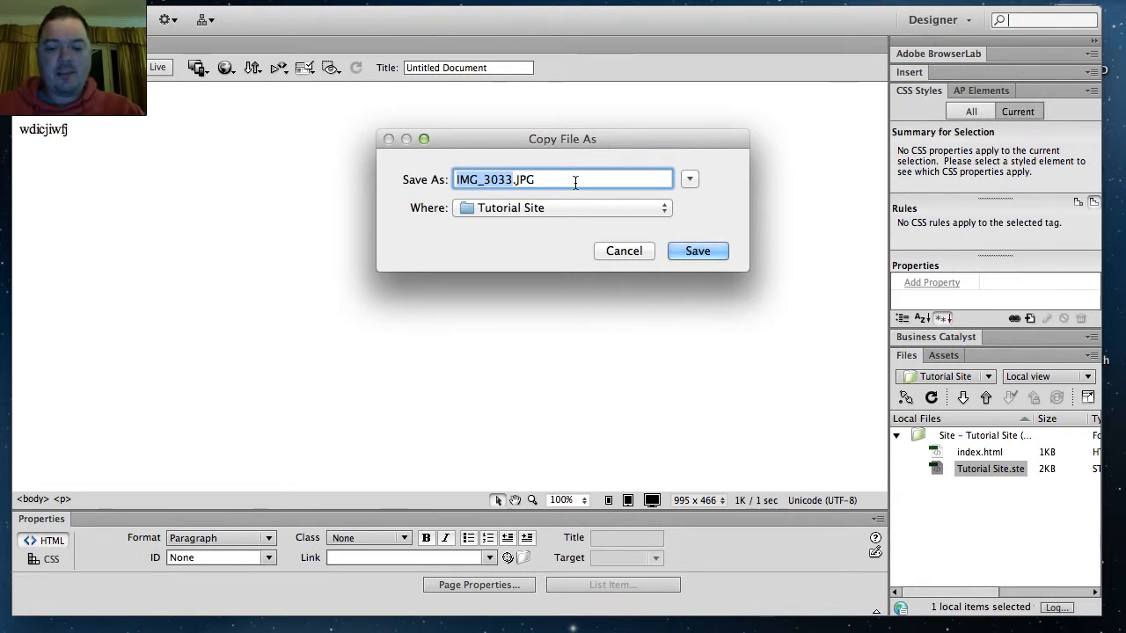
pyautogui.write('tic')
pyautogui.write('tact')
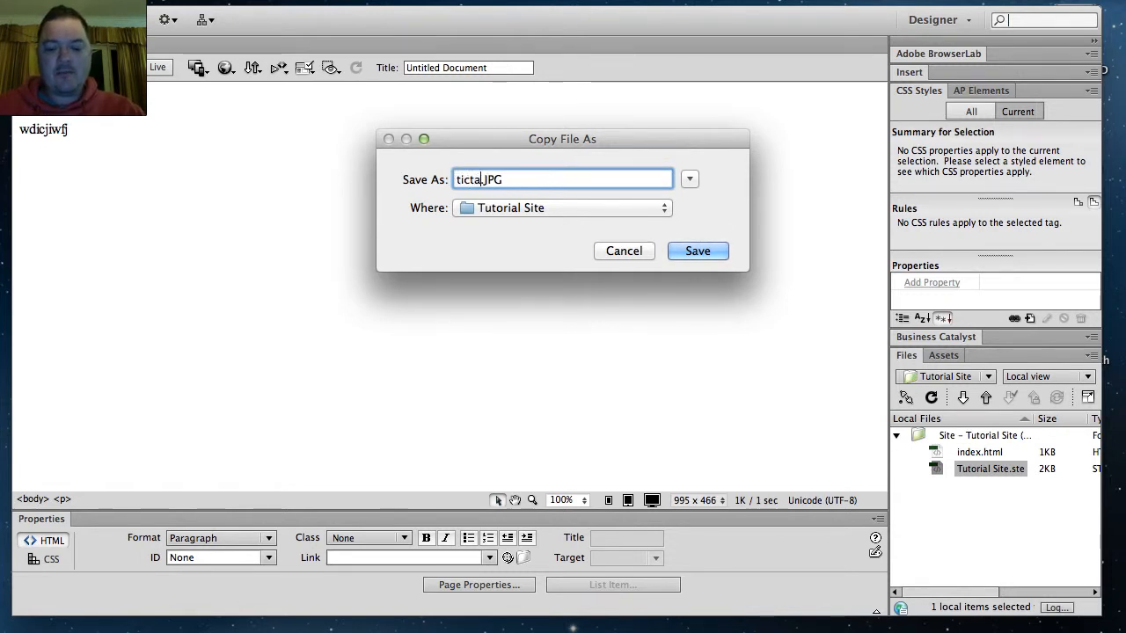
pyautogui.write('o3')
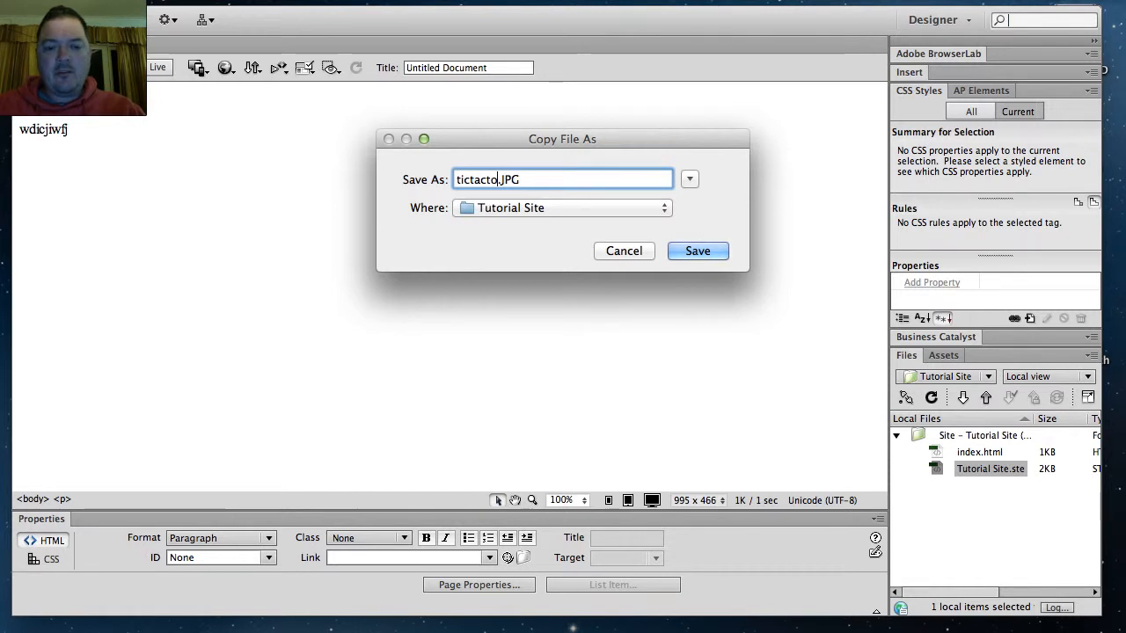
pyautogui.press('BackSpace')
pyautogui.write('3#D')
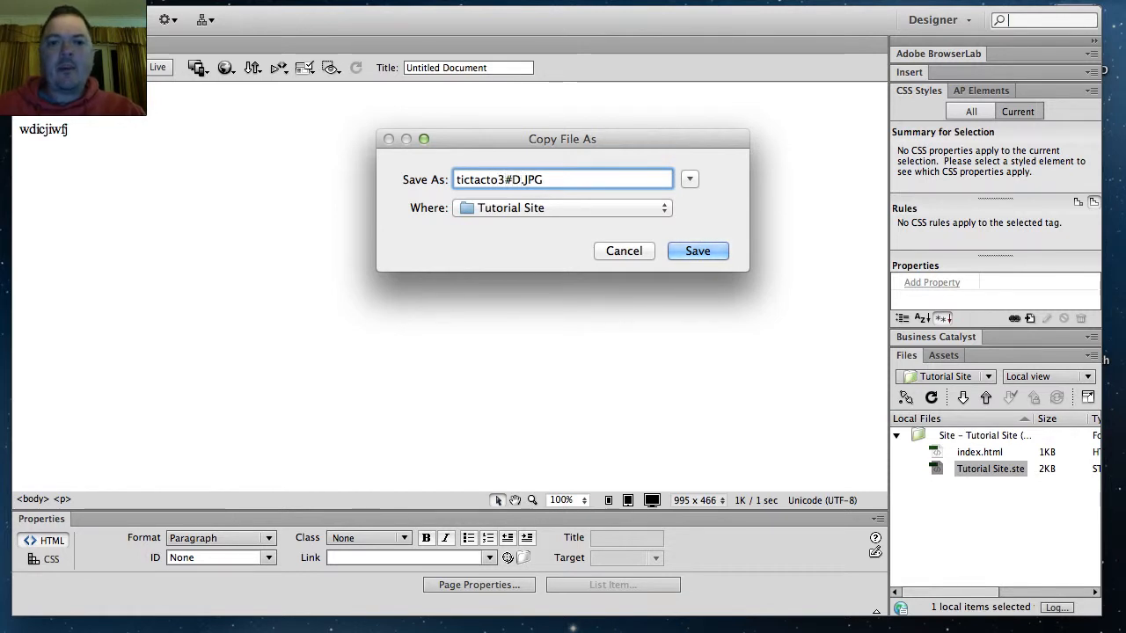
pyautogui.click(699, 253)
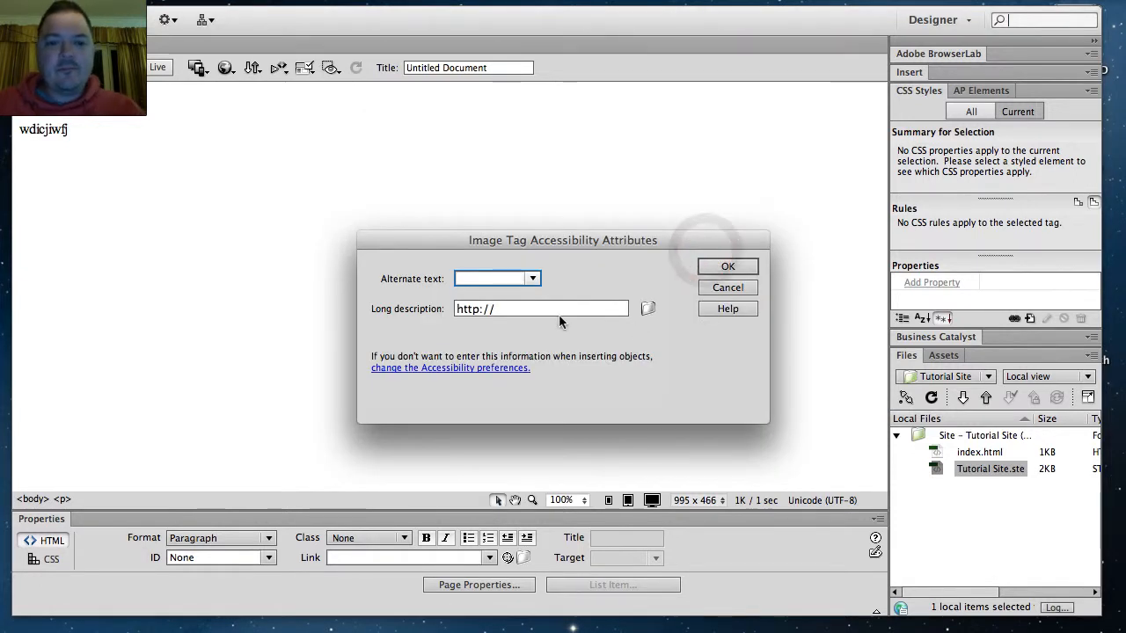
# Step: Give the image the alternate text "photo of #D tic tac toe toy" and place it on the page
pyautogui.click(533, 278)
pyautogui.click(533, 278)
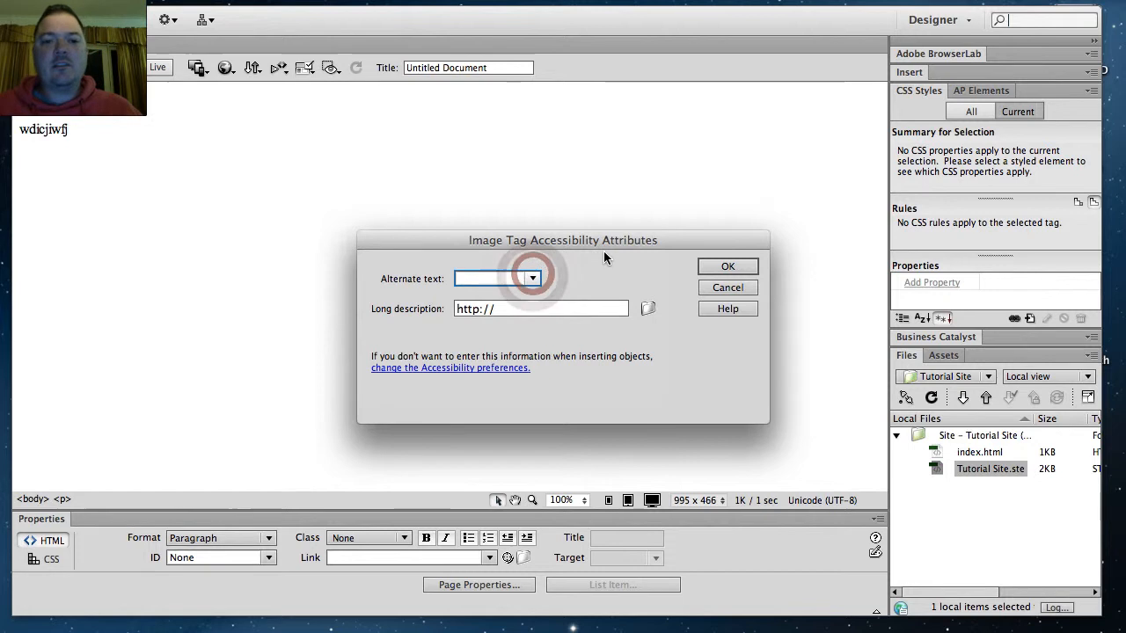
pyautogui.write('photo')
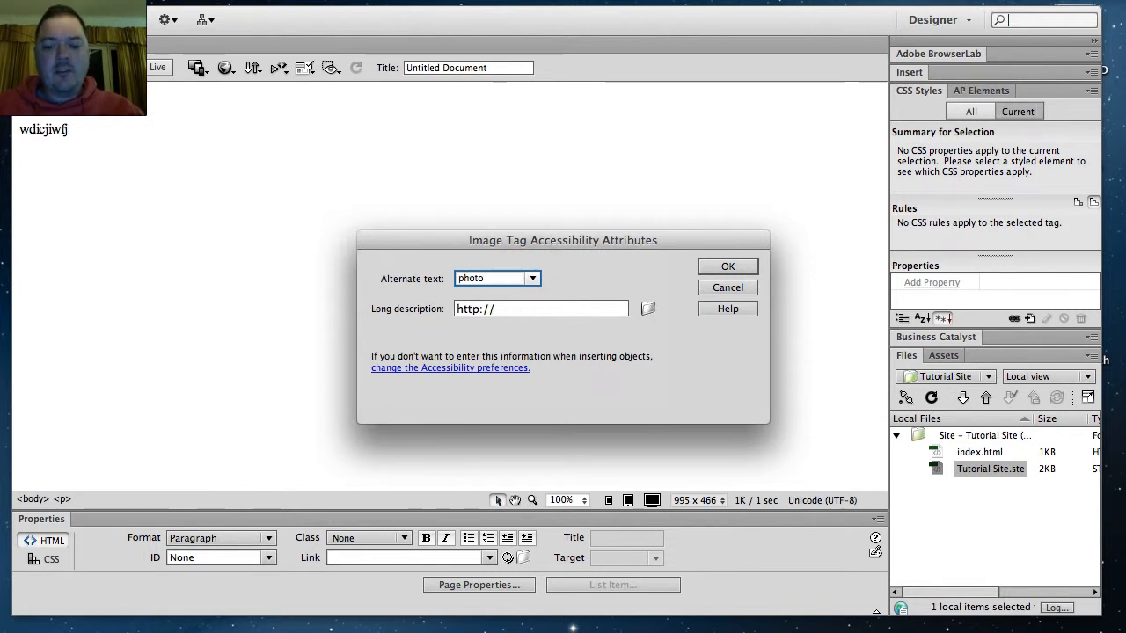
pyautogui.write(' of #')
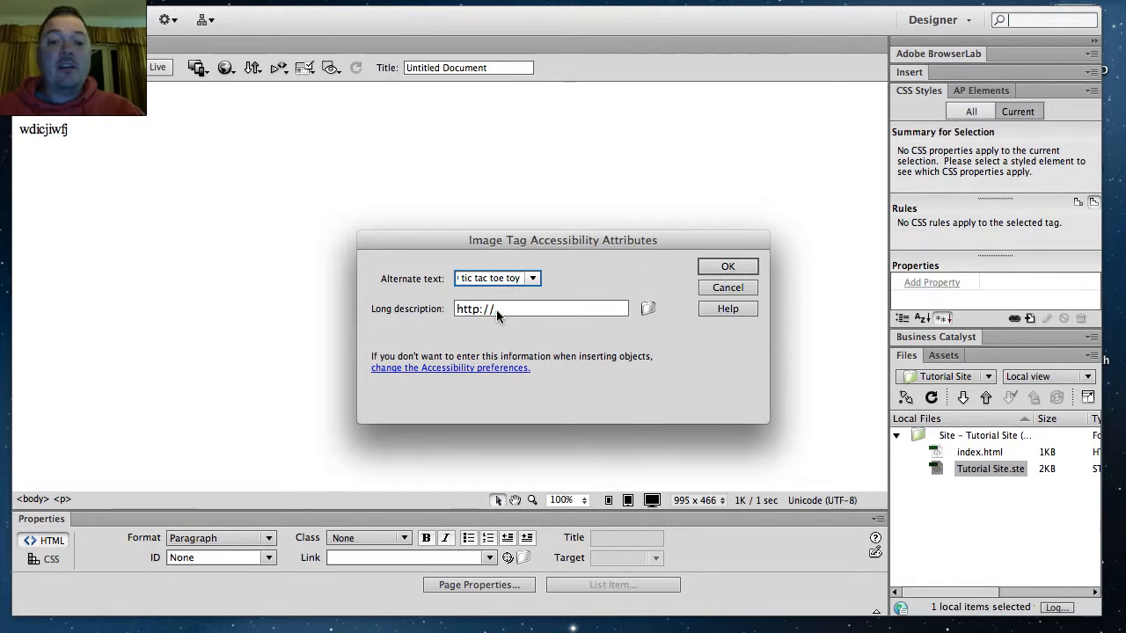
pyautogui.click(727, 267)
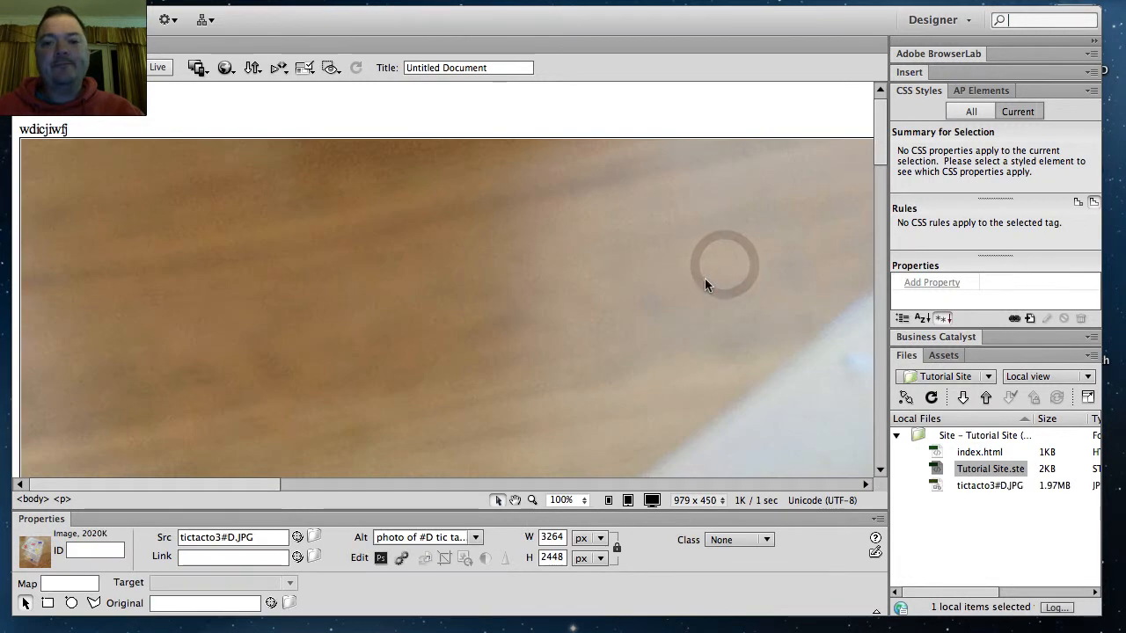
# Step: Look across the full-size photo on the page to judge how far it extends
pyautogui.moveTo(882, 151); pyautogui.dragTo(858, 152)
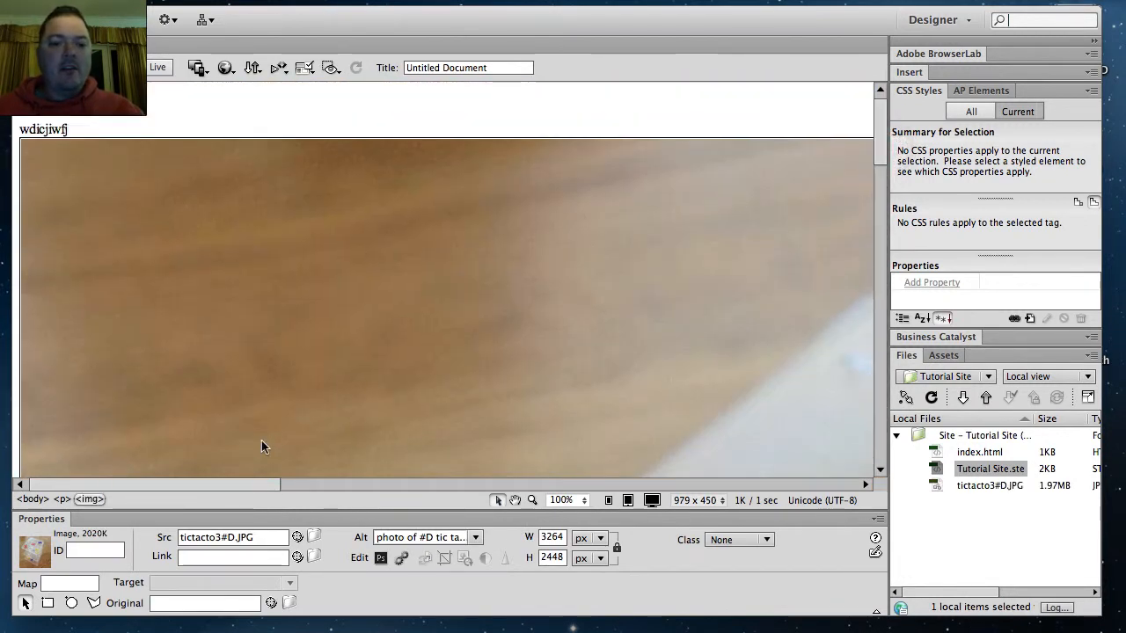
pyautogui.moveTo(250, 484); pyautogui.dragTo(898, 514)
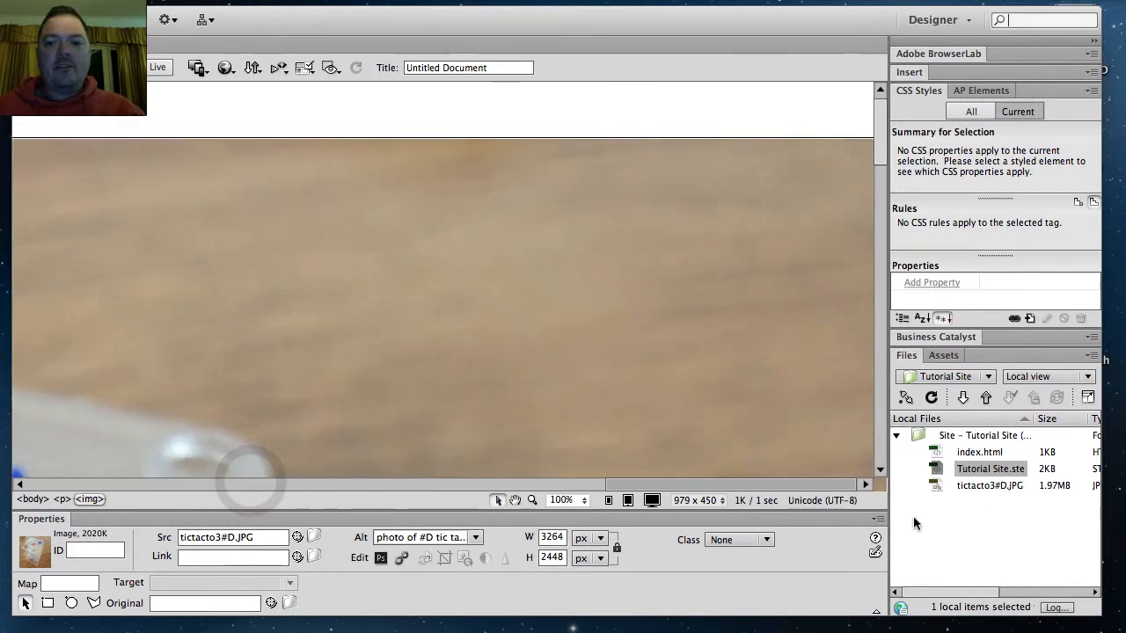
pyautogui.moveTo(881, 153)
pyautogui.mouseDown()
pyautogui.moveTo(855, 495)
pyautogui.moveTo(886, 152)
pyautogui.mouseUp()
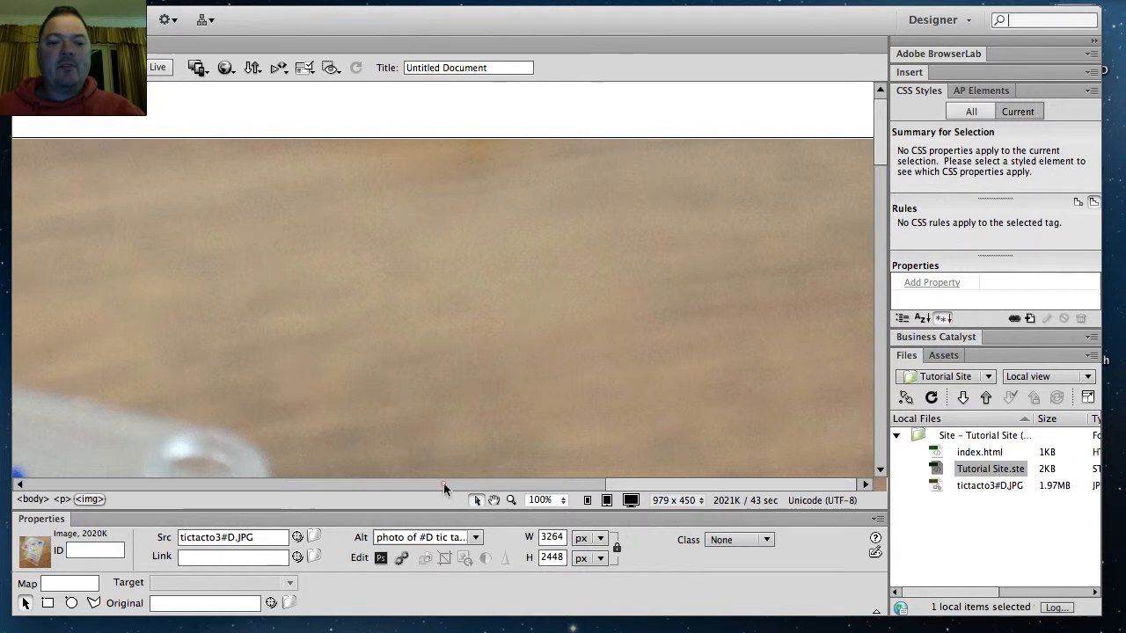
pyautogui.click(442, 483)
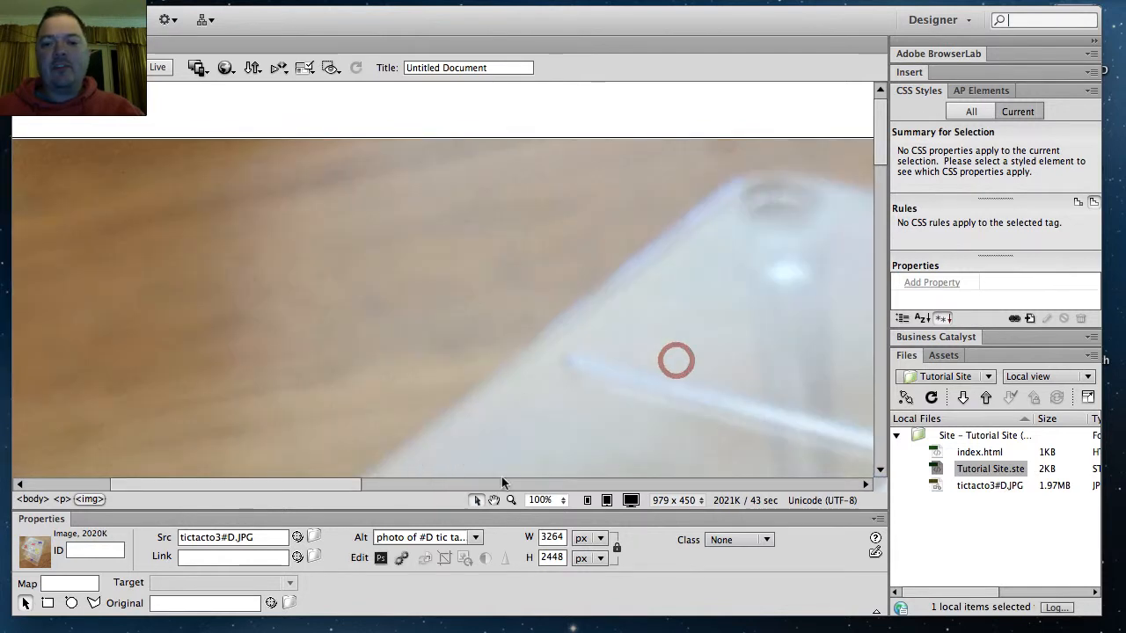
pyautogui.moveTo(321, 483); pyautogui.dragTo(207, 505)
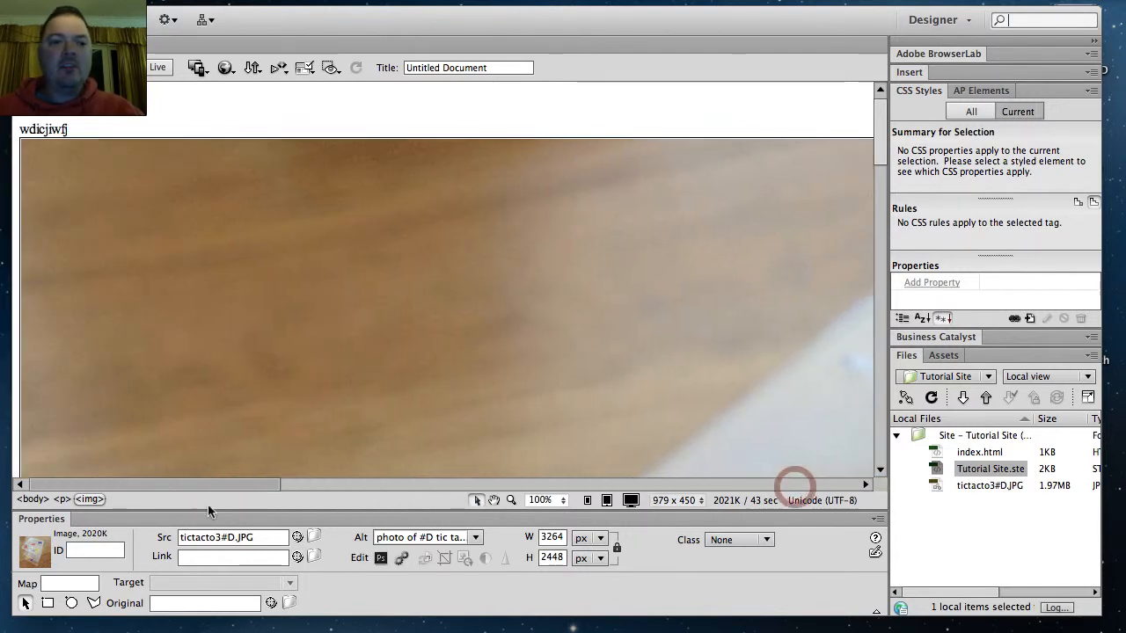
pyautogui.click(22, 141)
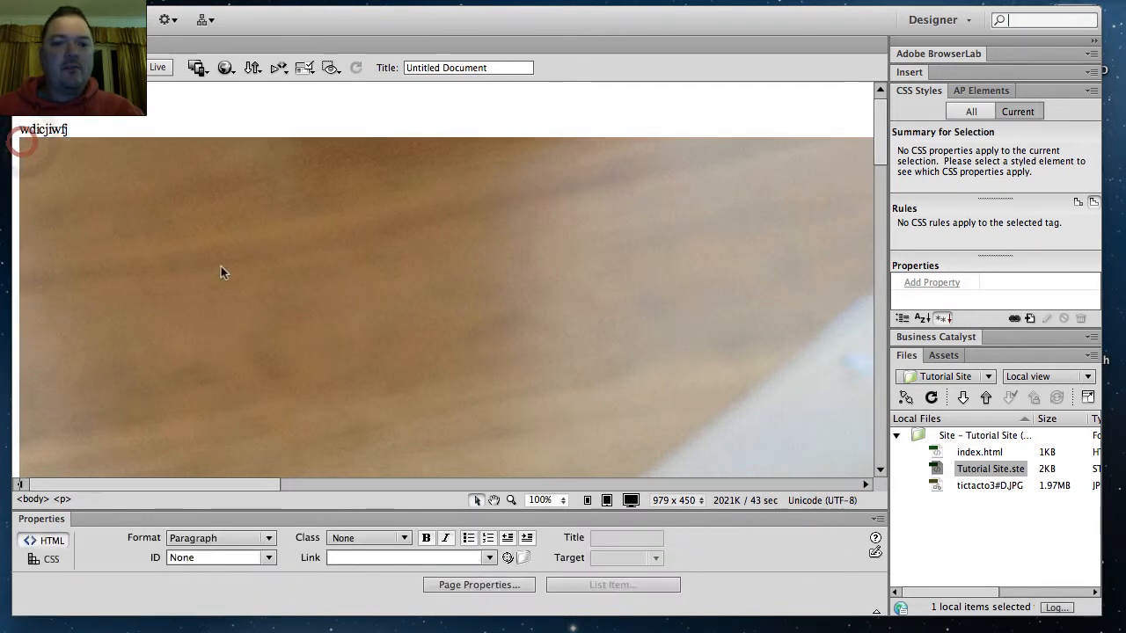
pyautogui.click(354, 414)
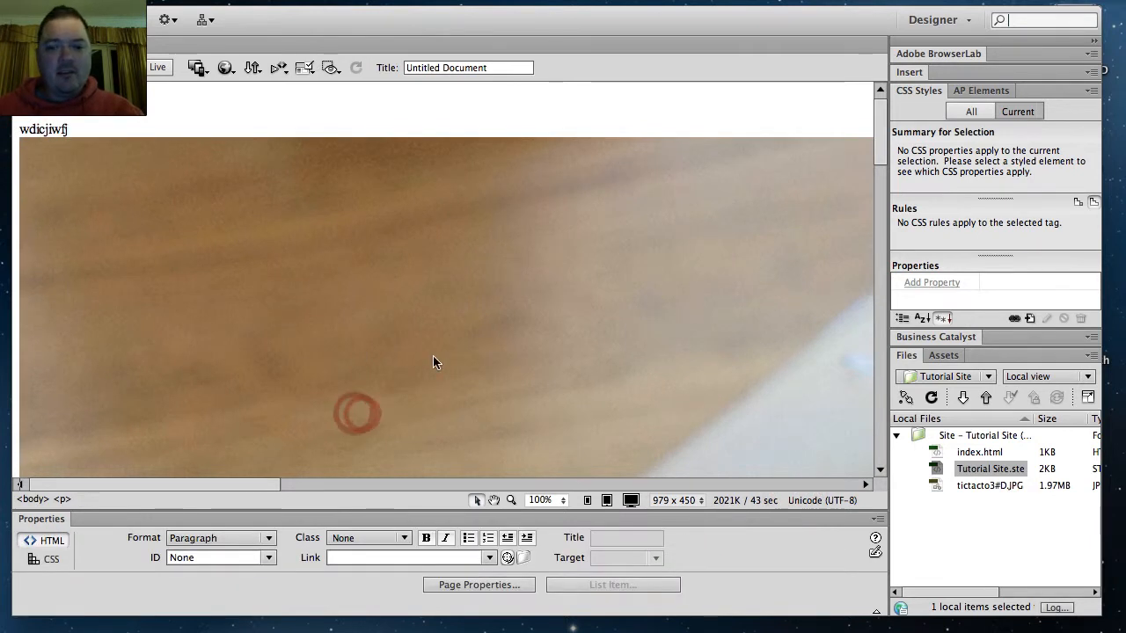
# Step: Scale the inserted photo down with locked proportions, entering a width of 399 px and a height of 294 px
pyautogui.click(613, 350)
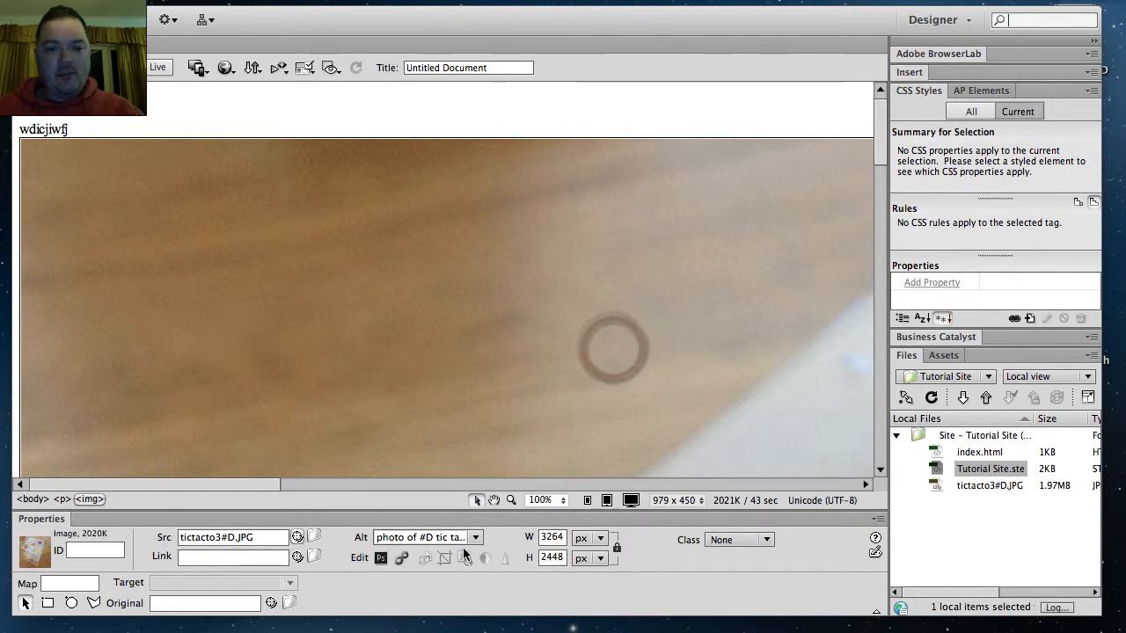
pyautogui.doubleClick(552, 538)
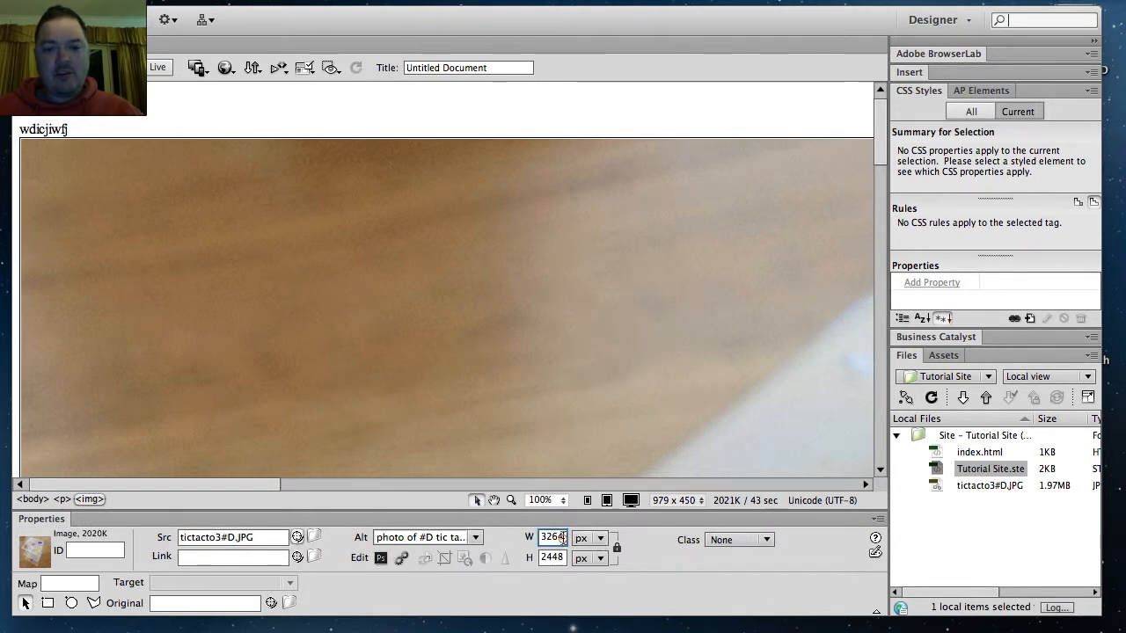
pyautogui.write('399')
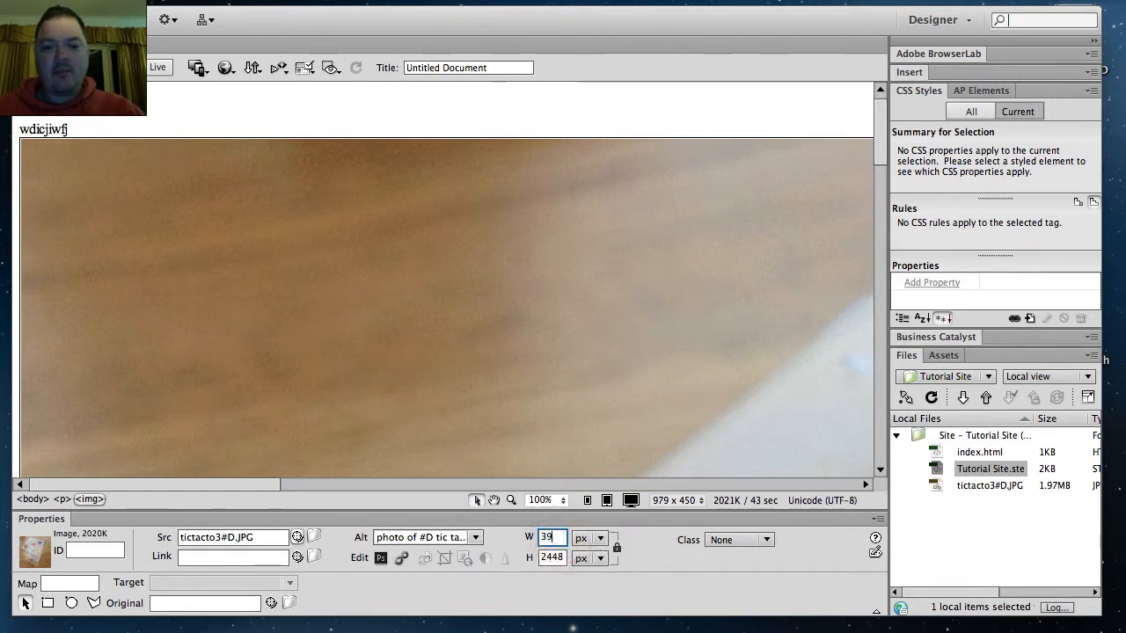
pyautogui.doubleClick(559, 558)
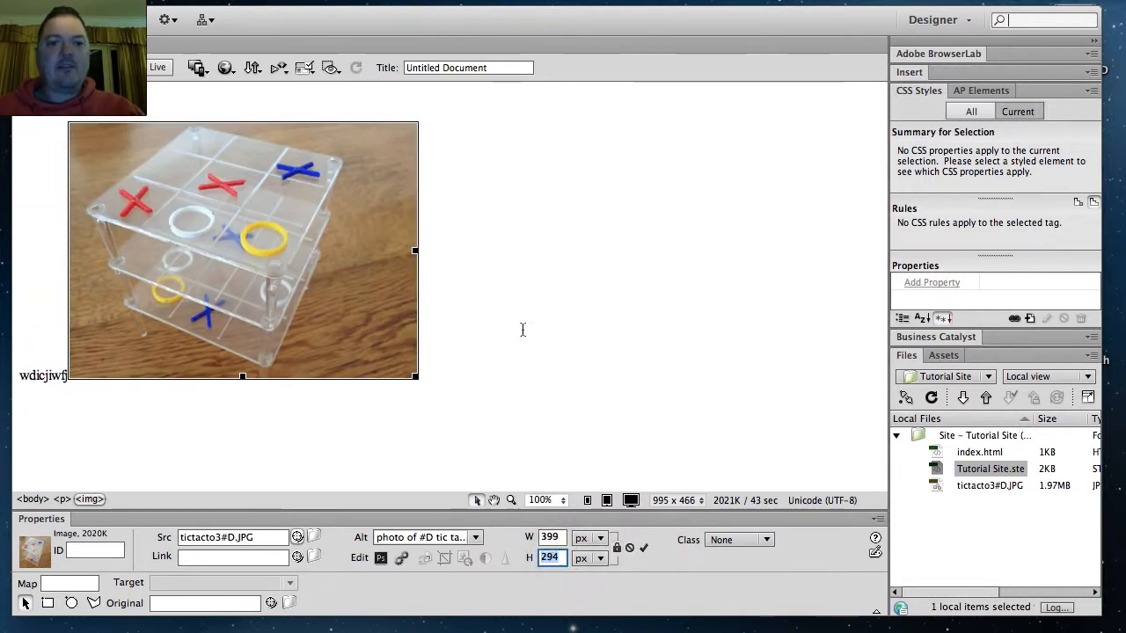
pyautogui.click(493, 320)
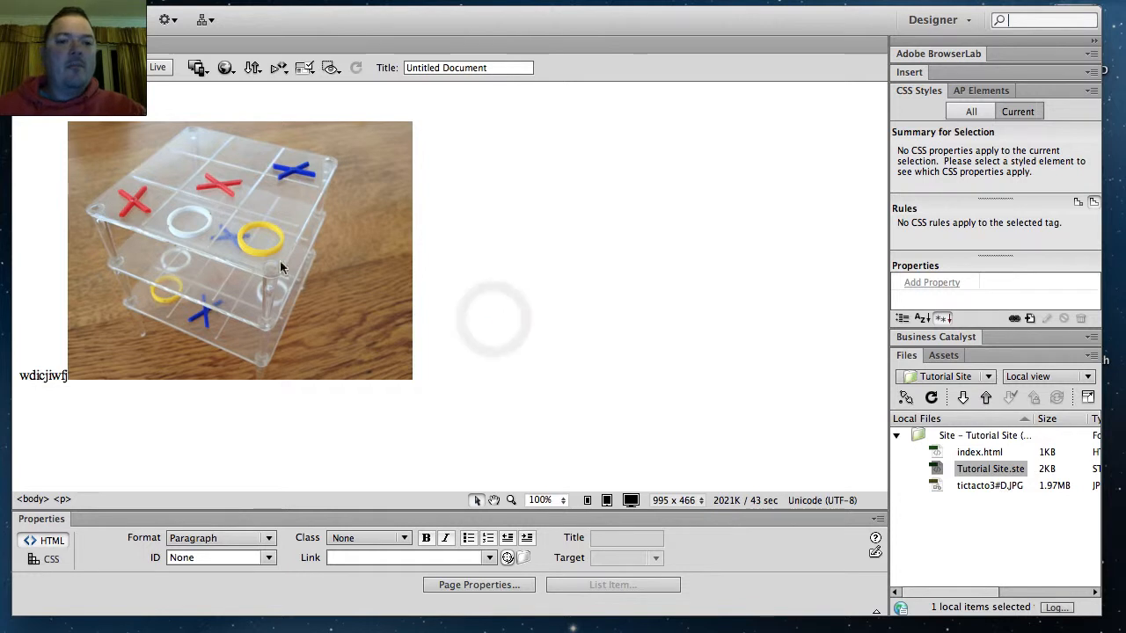
pyautogui.moveTo(96, 183); pyautogui.dragTo(110, 126)
pyautogui.moveTo(112, 241); pyautogui.dragTo(149, 389)
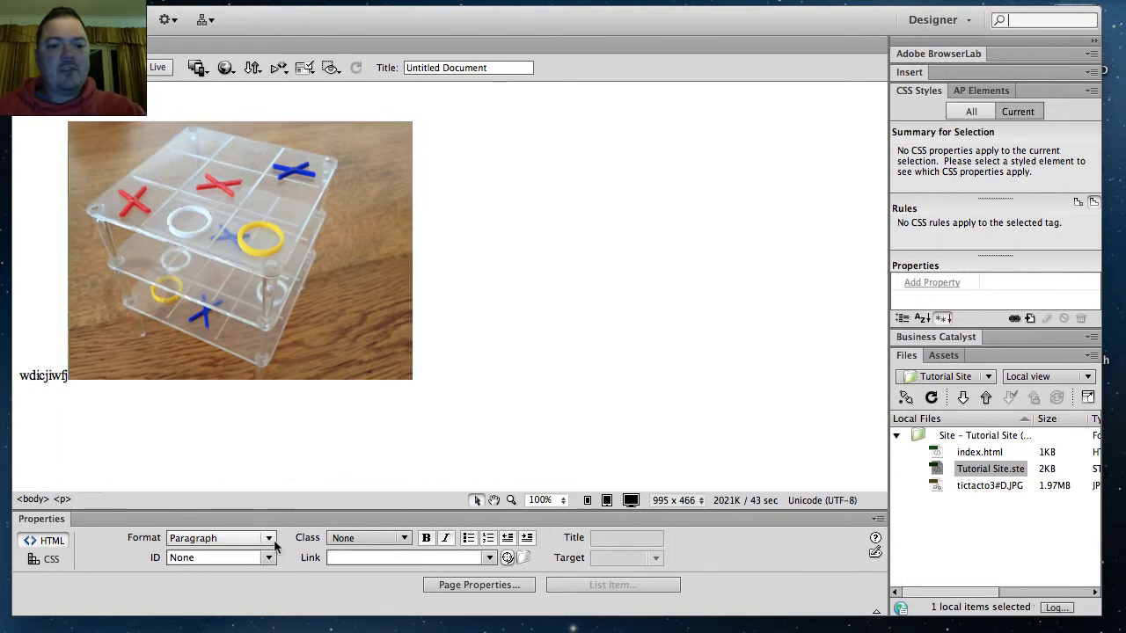
# Step: Send the photo on the page to Photoshop for editing and proceed with the Master Collection trial
pyautogui.click(305, 336)
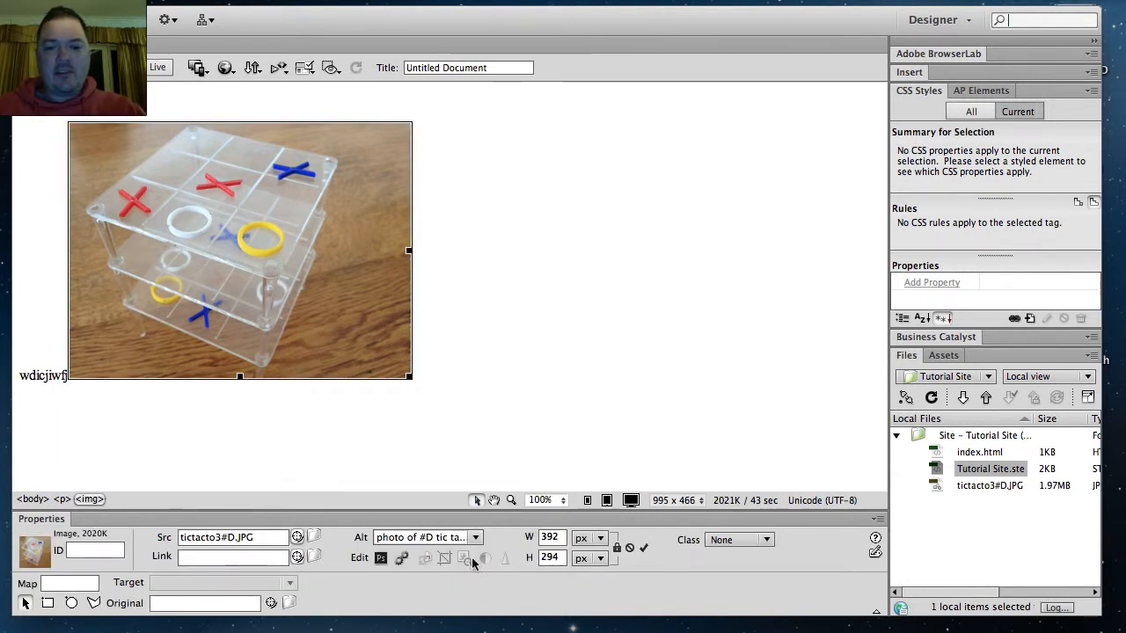
pyautogui.click(763, 542)
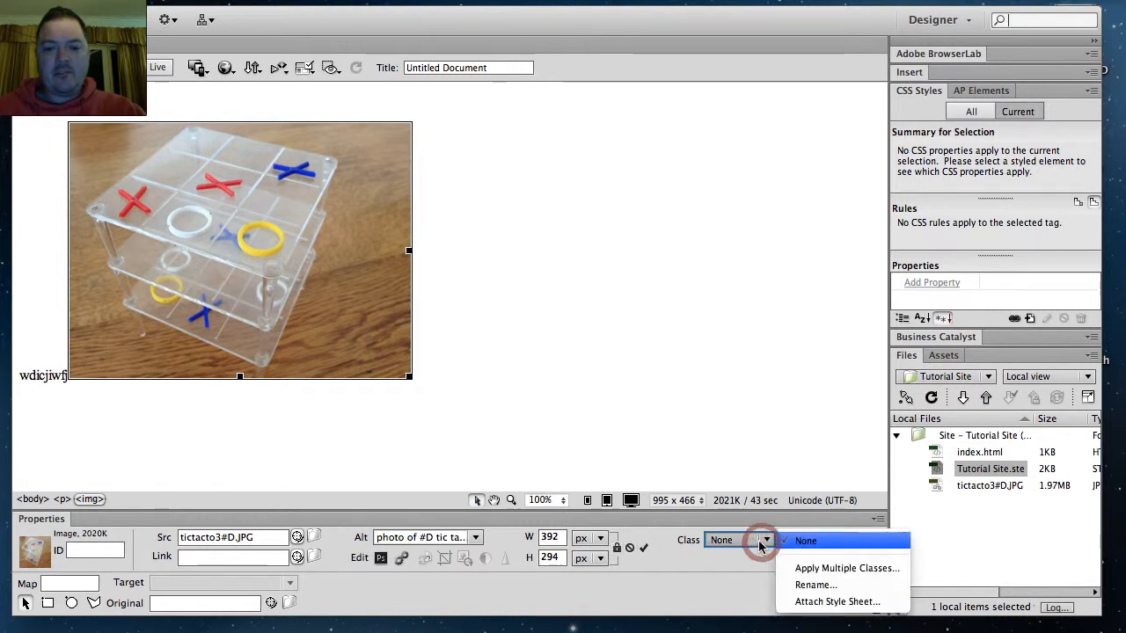
pyautogui.click(763, 542)
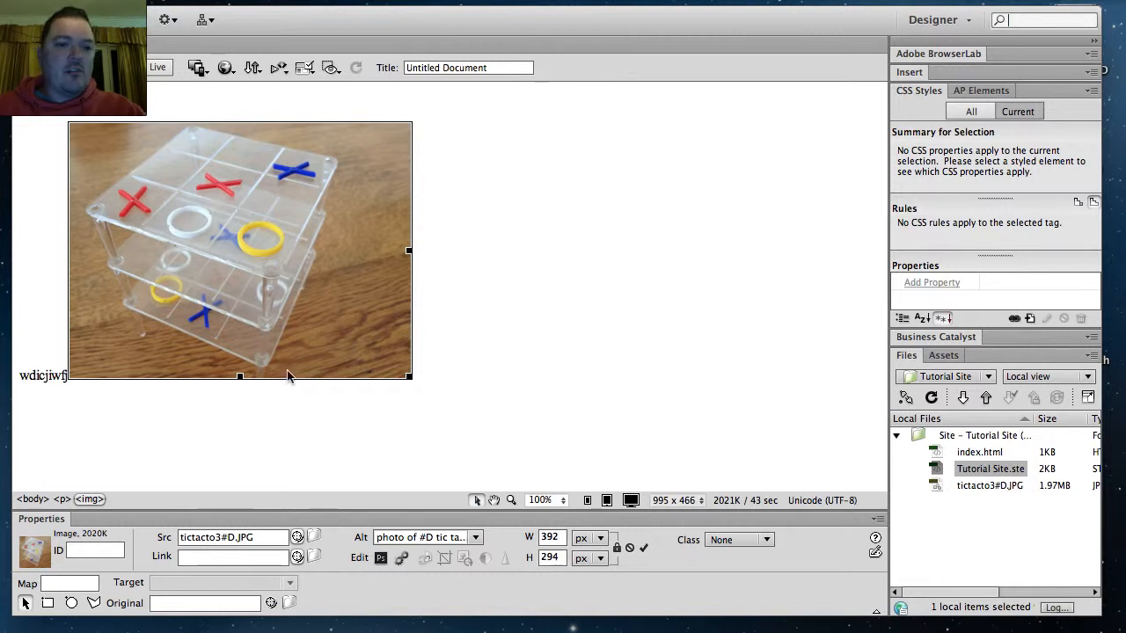
pyautogui.click(381, 559)
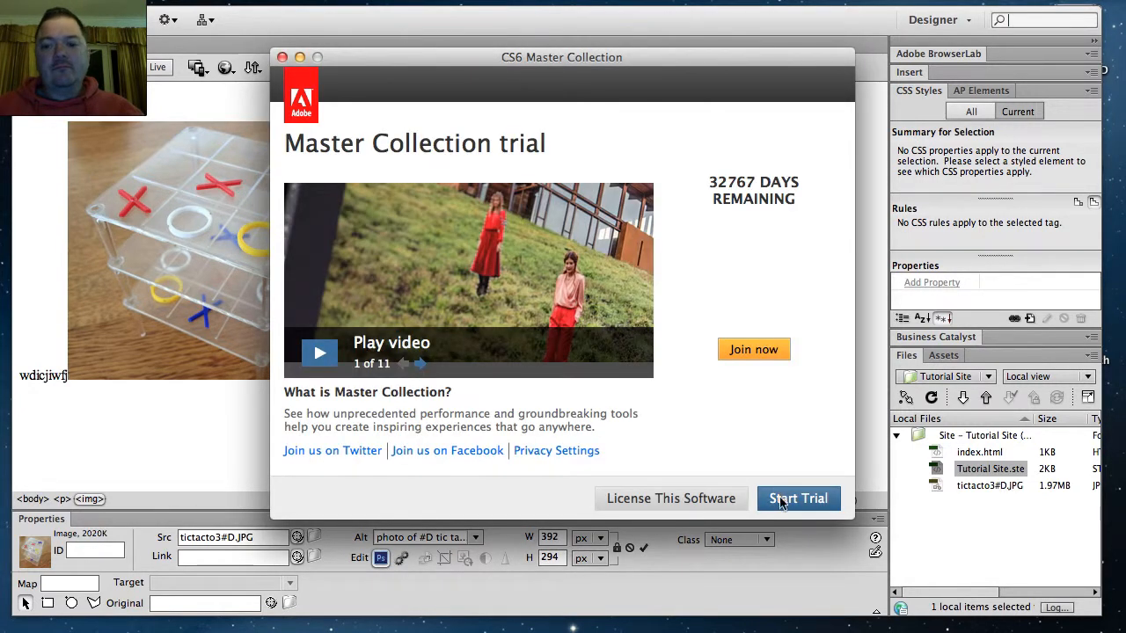
pyautogui.click(780, 500)
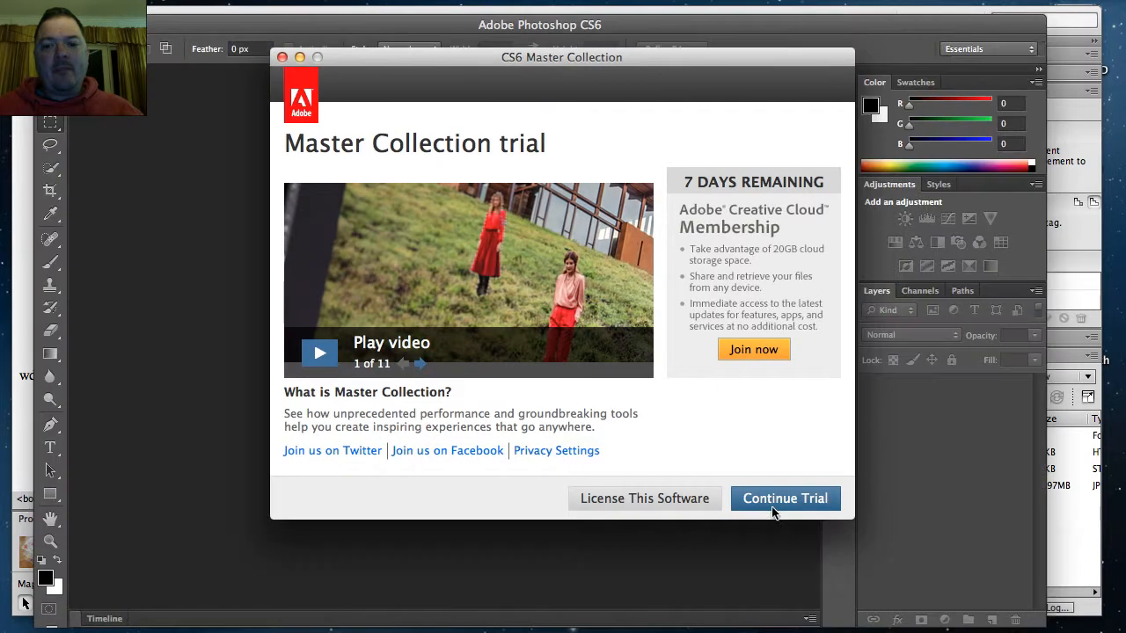
pyautogui.click(774, 499)
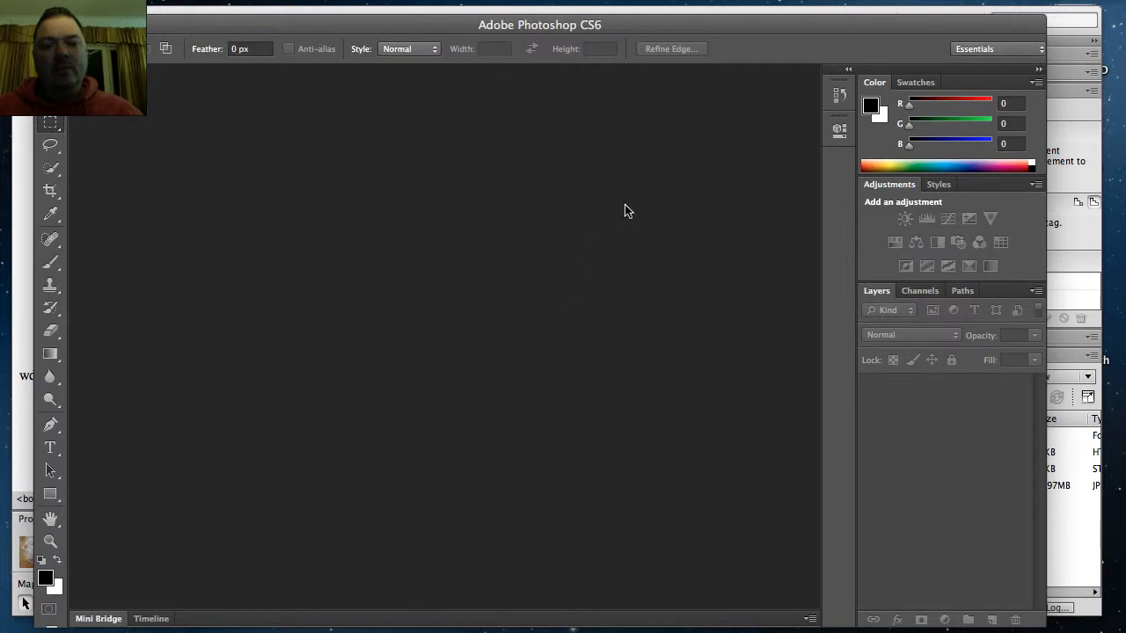
# Step: Continue past the second trial screen and reposition the Photoshop window so its workspace is fully in view
pyautogui.click(607, 316)
pyautogui.moveTo(695, 24); pyautogui.dragTo(691, 434)
pyautogui.click(713, 256)
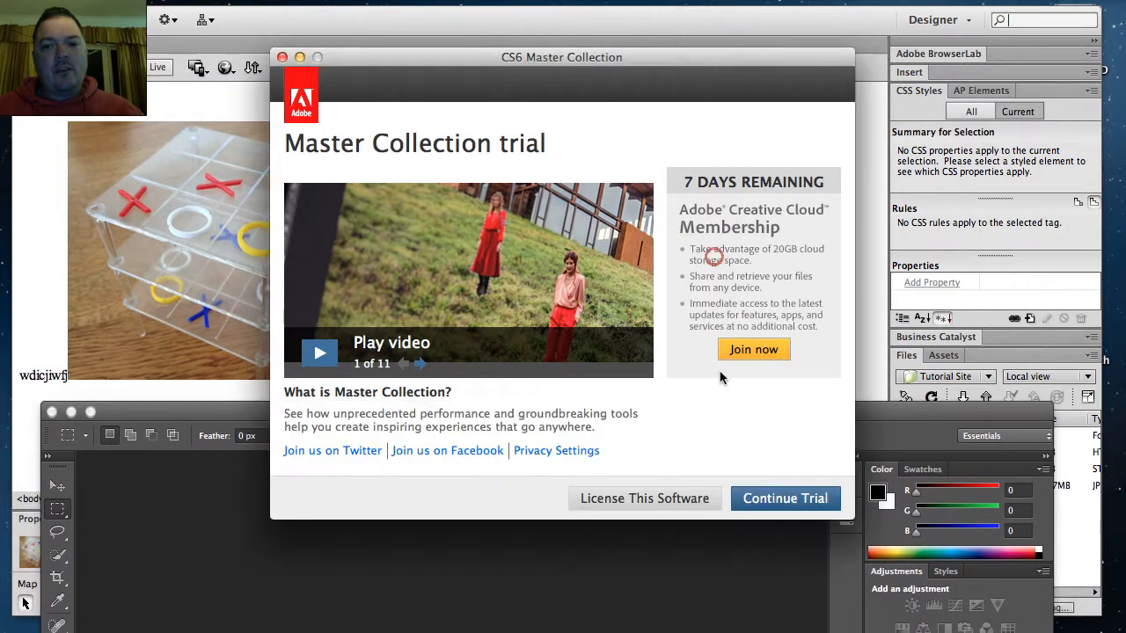
pyautogui.click(776, 502)
pyautogui.moveTo(726, 411); pyautogui.dragTo(730, 34)
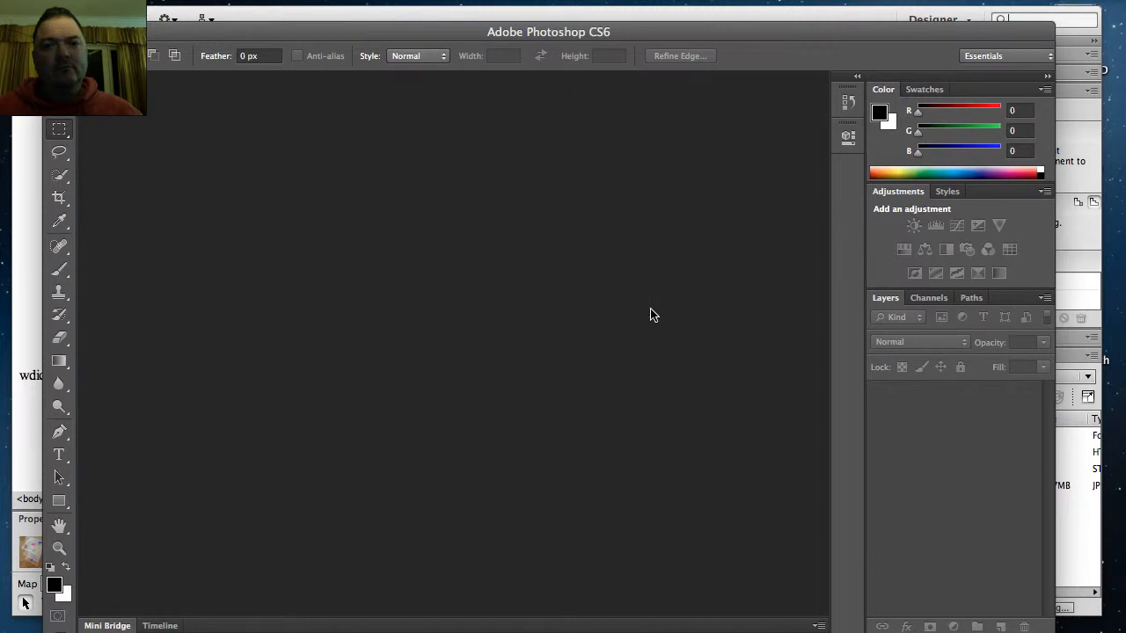
pyautogui.moveTo(655, 33)
pyautogui.mouseDown()
pyautogui.moveTo(645, 462)
pyautogui.moveTo(710, 33)
pyautogui.moveTo(671, 24)
pyautogui.mouseUp()
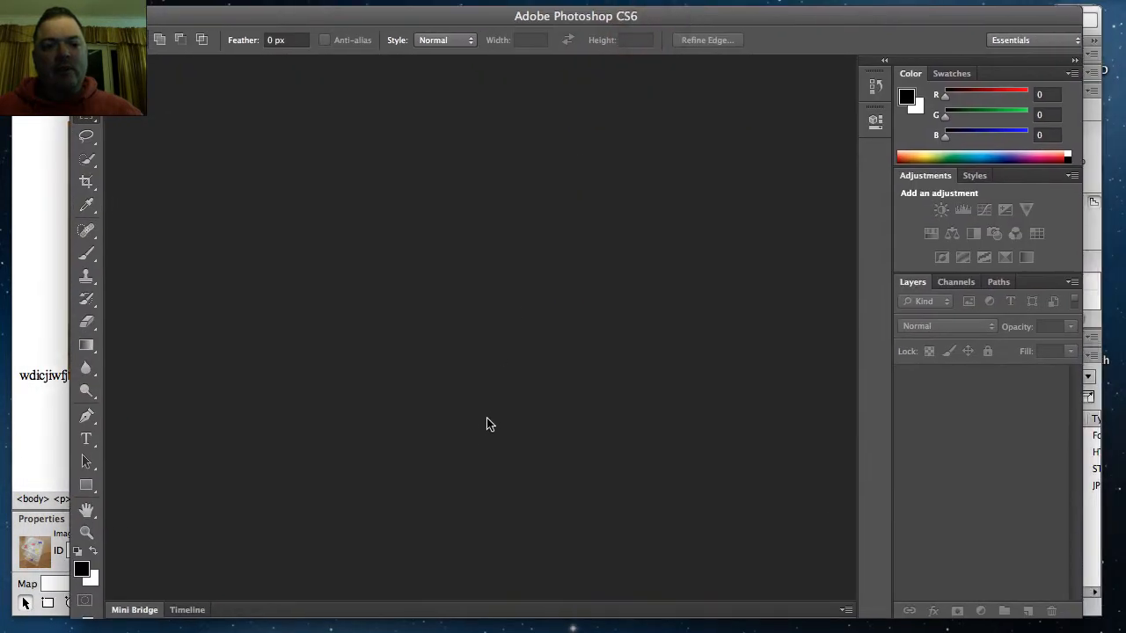
# Step: Return to Dreamweaver and open the page's photo tictacto3#D.JPG in Photoshop
pyautogui.click(111, 30)
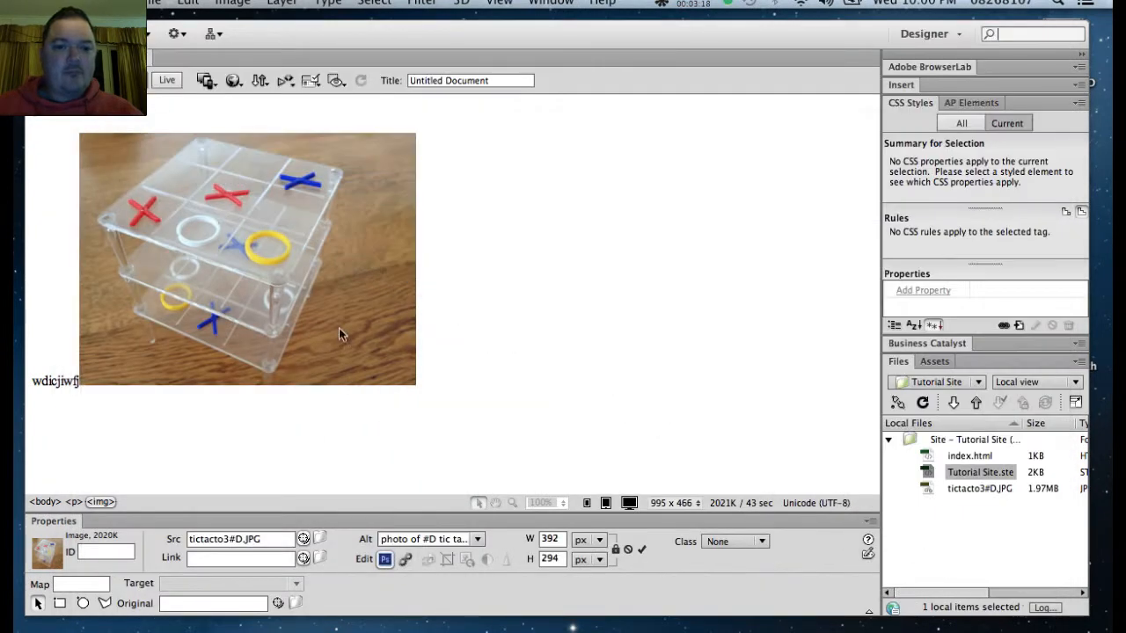
pyautogui.click(385, 564)
pyautogui.click(384, 563)
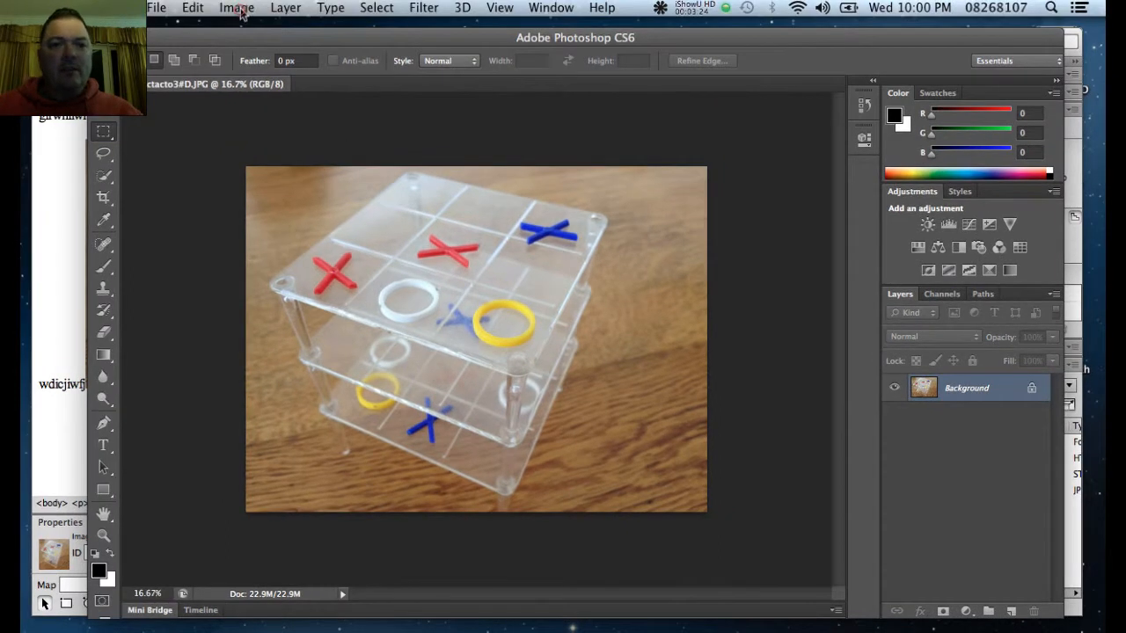
# Step: Reduce the photo's image size to 300 pixels wide with constrained proportions
pyautogui.click(239, 10)
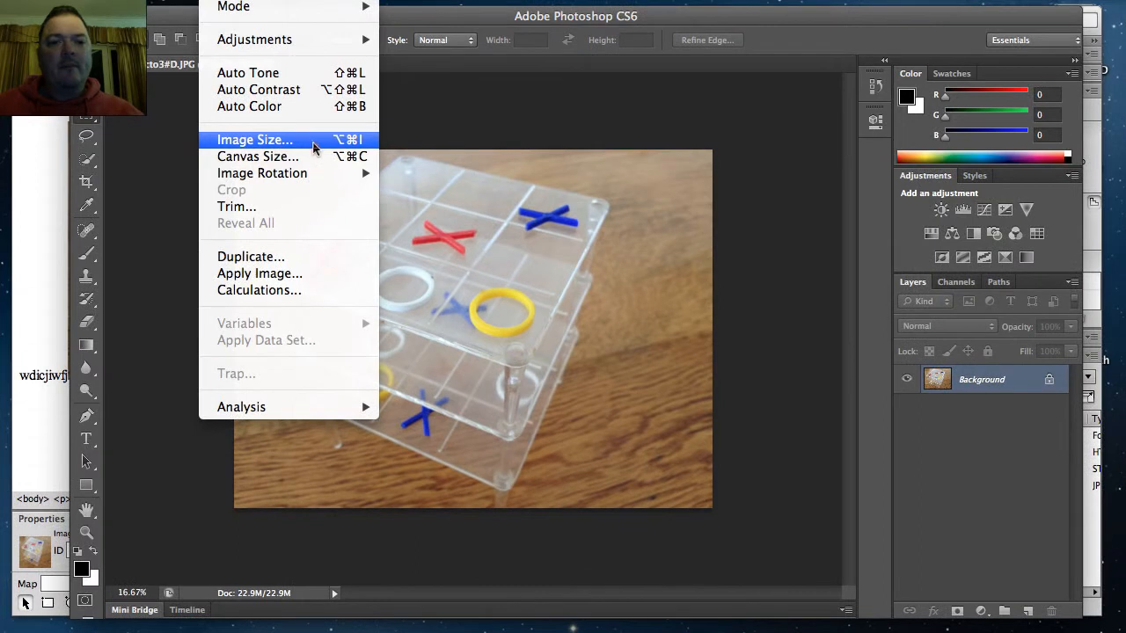
pyautogui.click(314, 146)
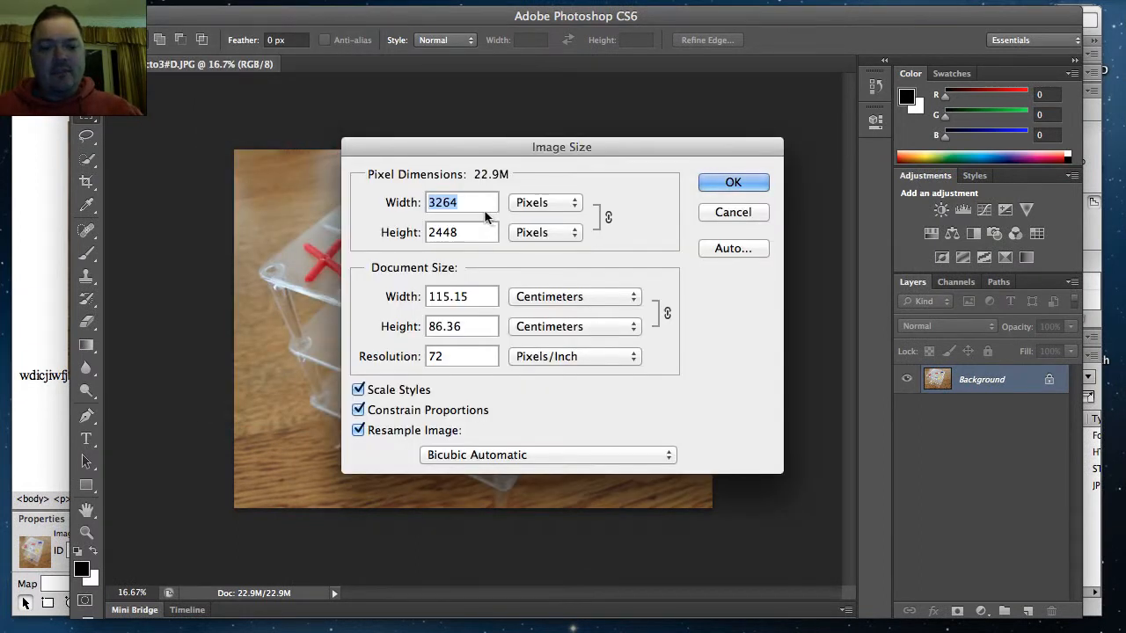
pyautogui.write('300')
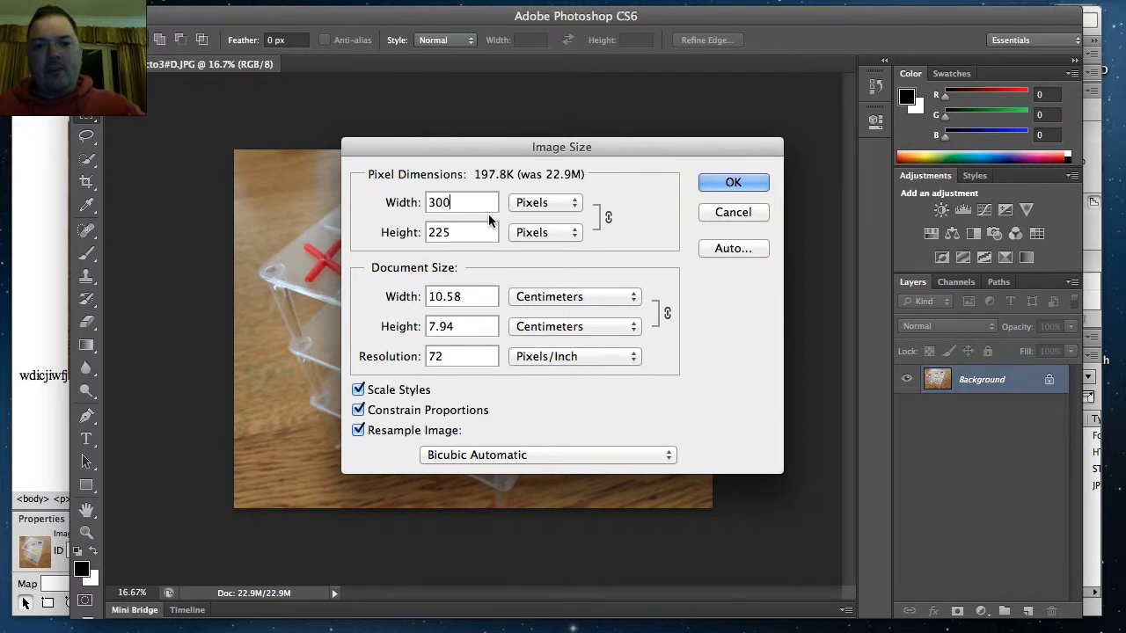
pyautogui.click(735, 183)
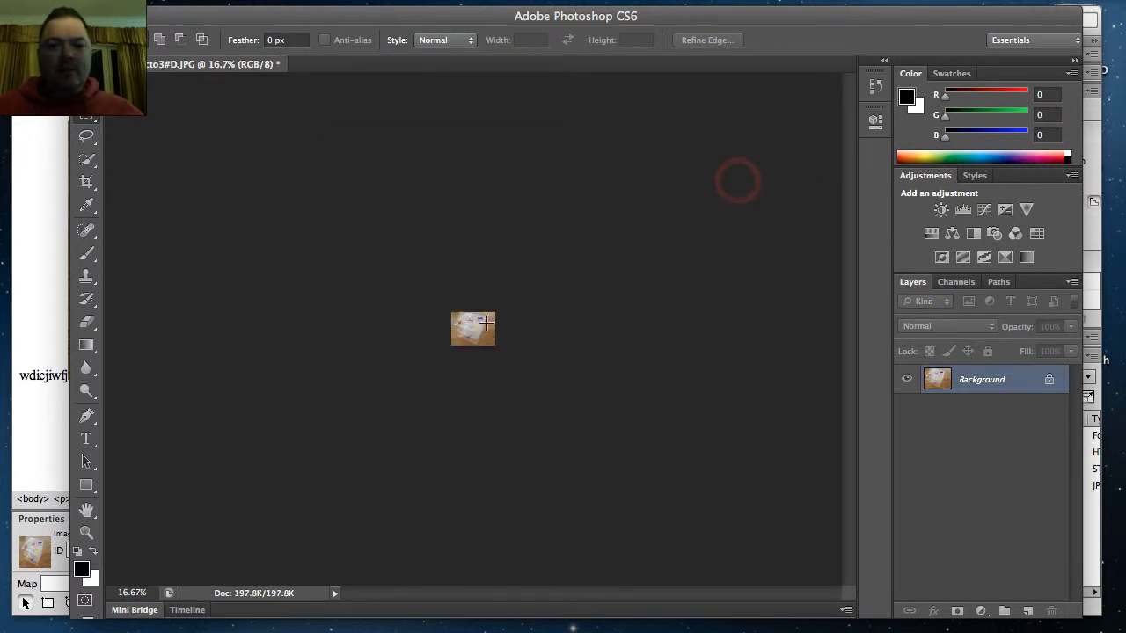
# Step: Examine the reduced photo at several magnifications to judge its quality, finishing at 100%
pyautogui.press('super+plus')
pyautogui.press('super+plus')
pyautogui.press('super+plus')
pyautogui.press('super+plus')
pyautogui.press('super+plus')
pyautogui.press('super+plus')
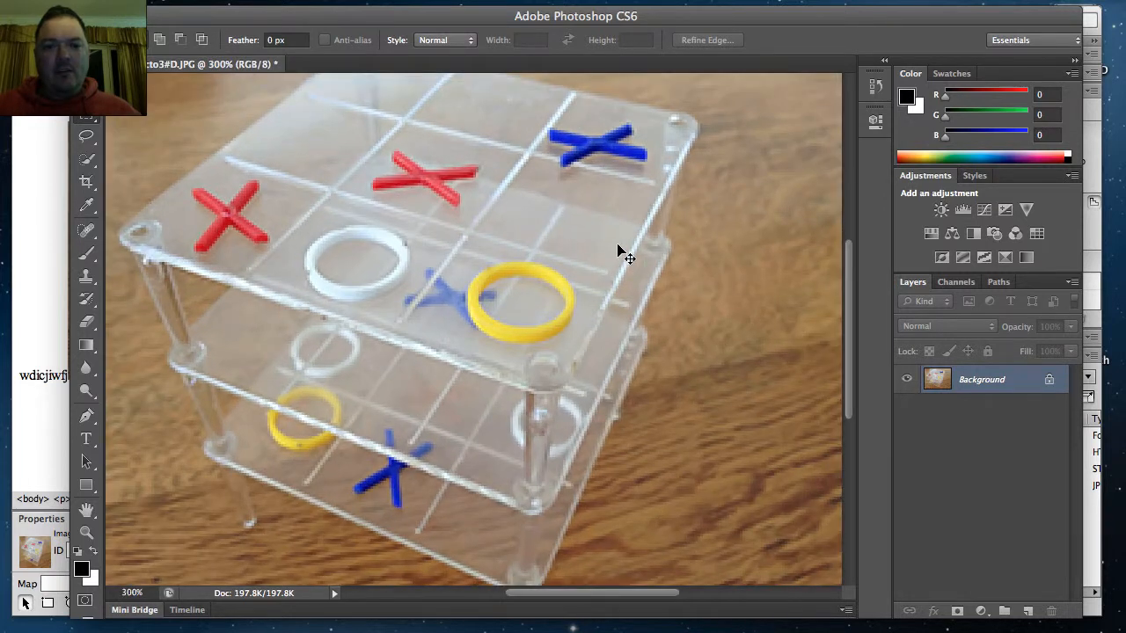
pyautogui.press('super+minus')
pyautogui.press('super+plus')
pyautogui.press('super+plus')
pyautogui.press('super+minus')
pyautogui.press('super+minus')
pyautogui.press('super+minus')
pyautogui.press('super+minus')
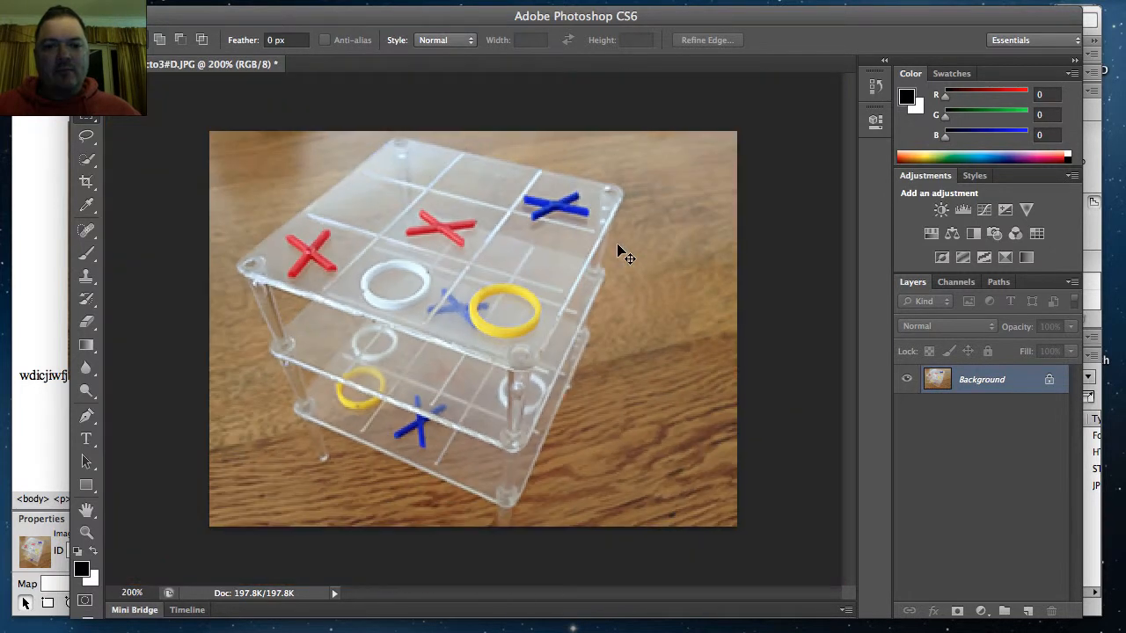
# Step: Try a rectangular marquee selection around the tic tac toe toy, and deselect it
pyautogui.click(319, 246)
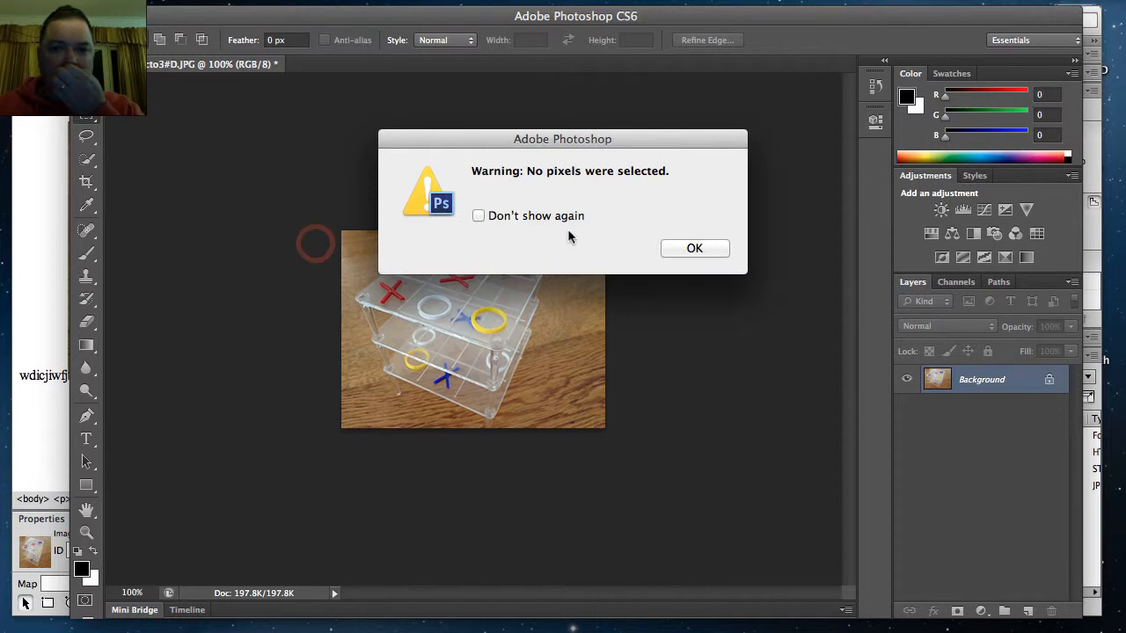
pyautogui.click(694, 249)
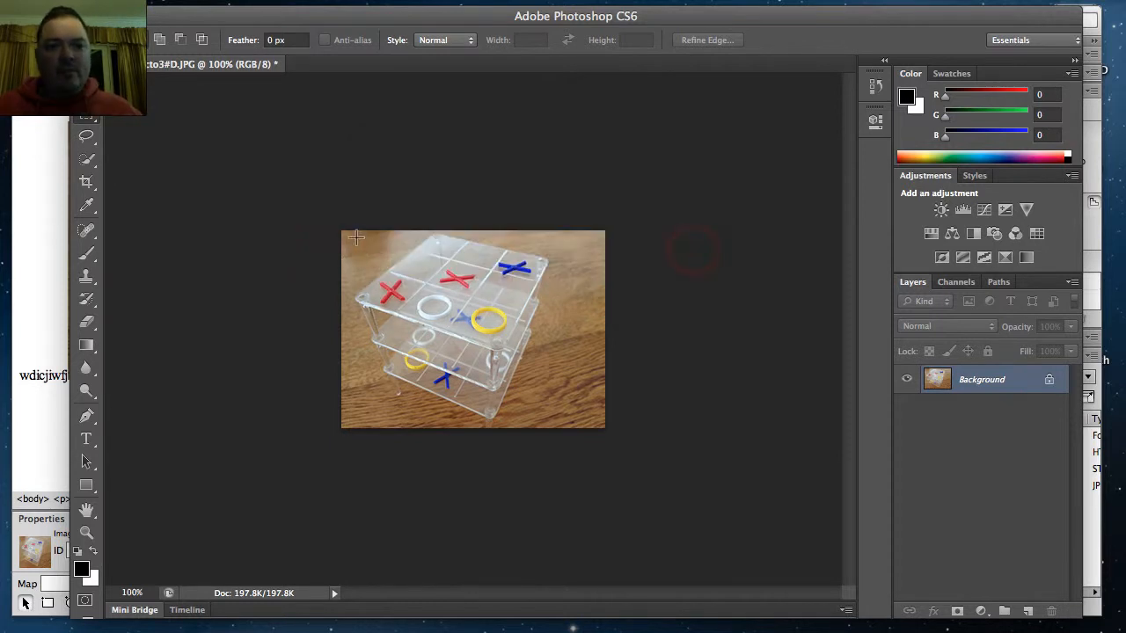
pyautogui.moveTo(354, 242); pyautogui.dragTo(568, 427)
pyautogui.moveTo(466, 304); pyautogui.dragTo(467, 296)
pyautogui.press('Return')
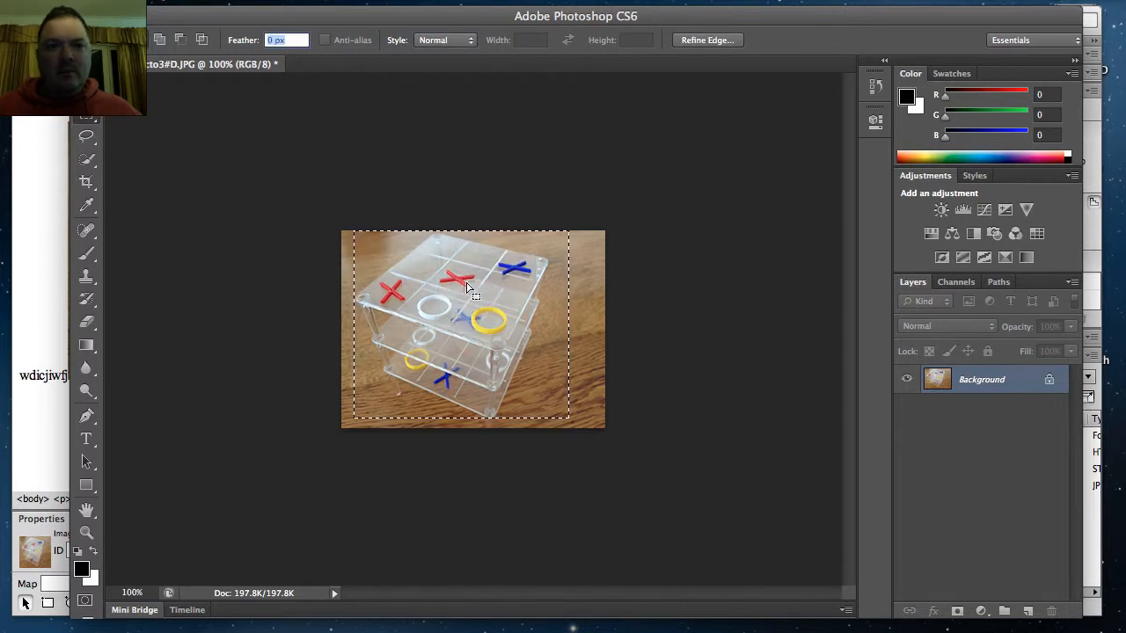
pyautogui.click(370, 120)
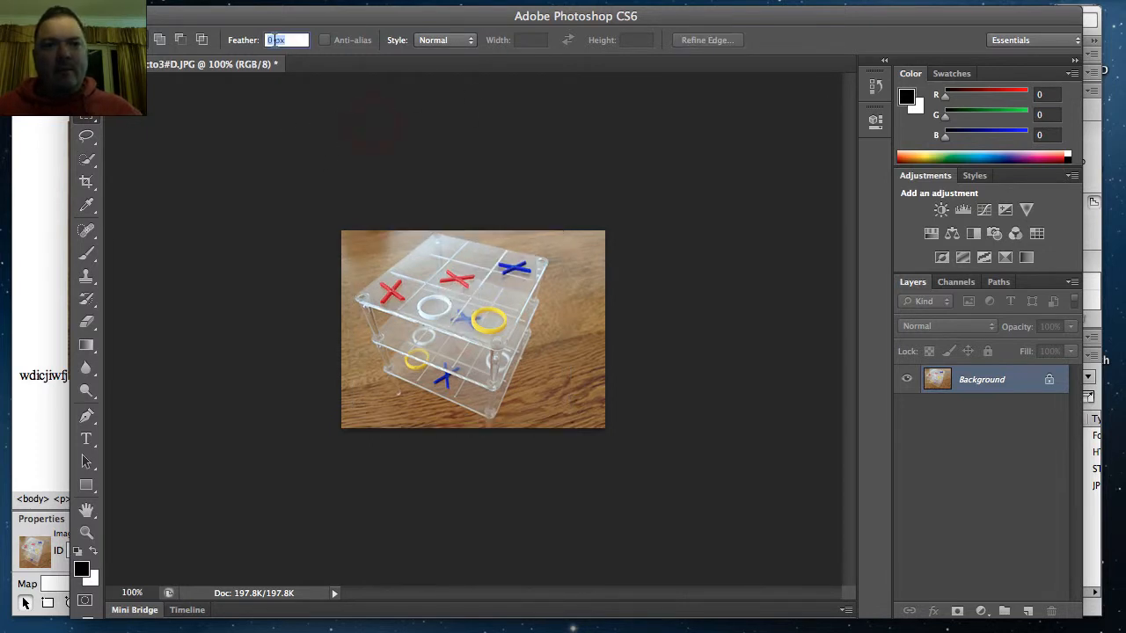
pyautogui.click(188, 2)
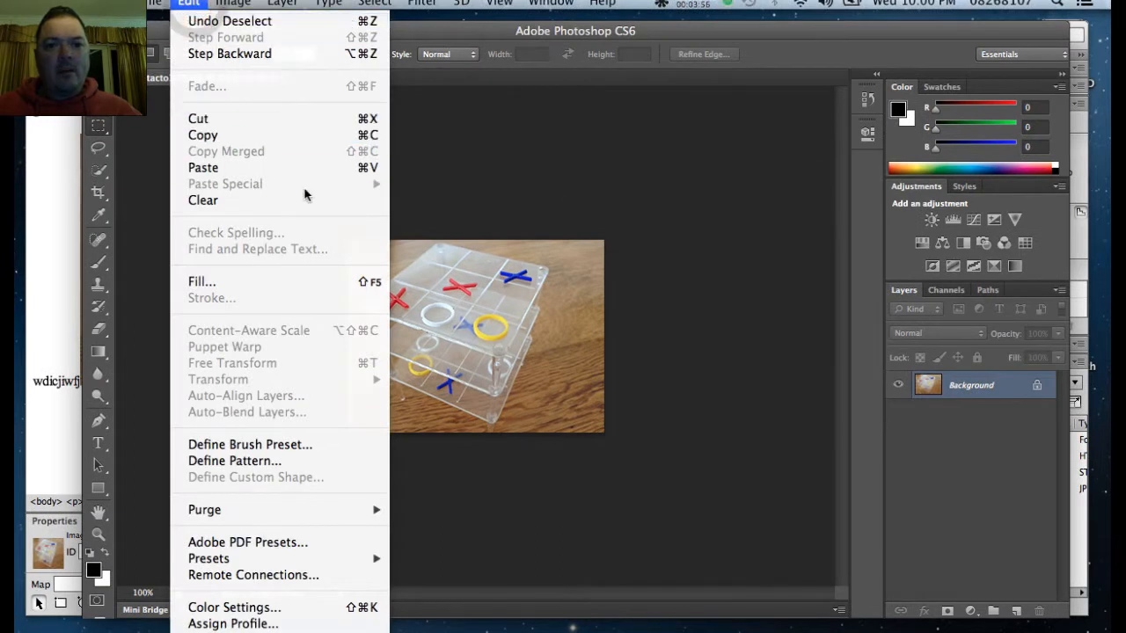
pyautogui.click(550, 192)
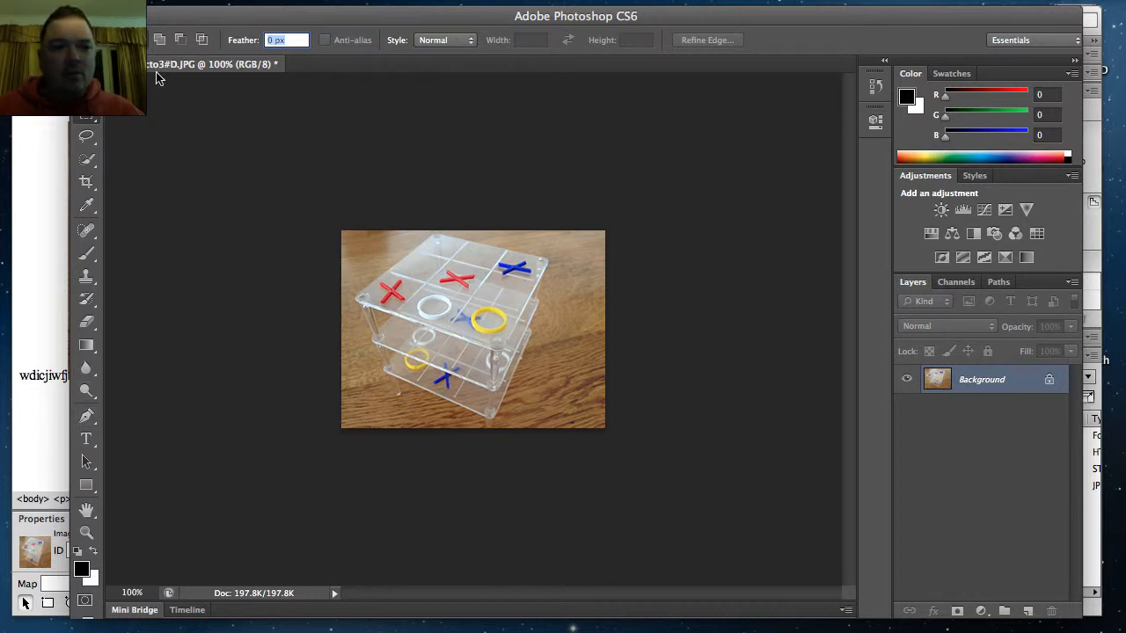
# Step: Save the reduced photo as a JPEG with quality 8 (High) and the Baseline ("Standard") format
pyautogui.click(157, 4)
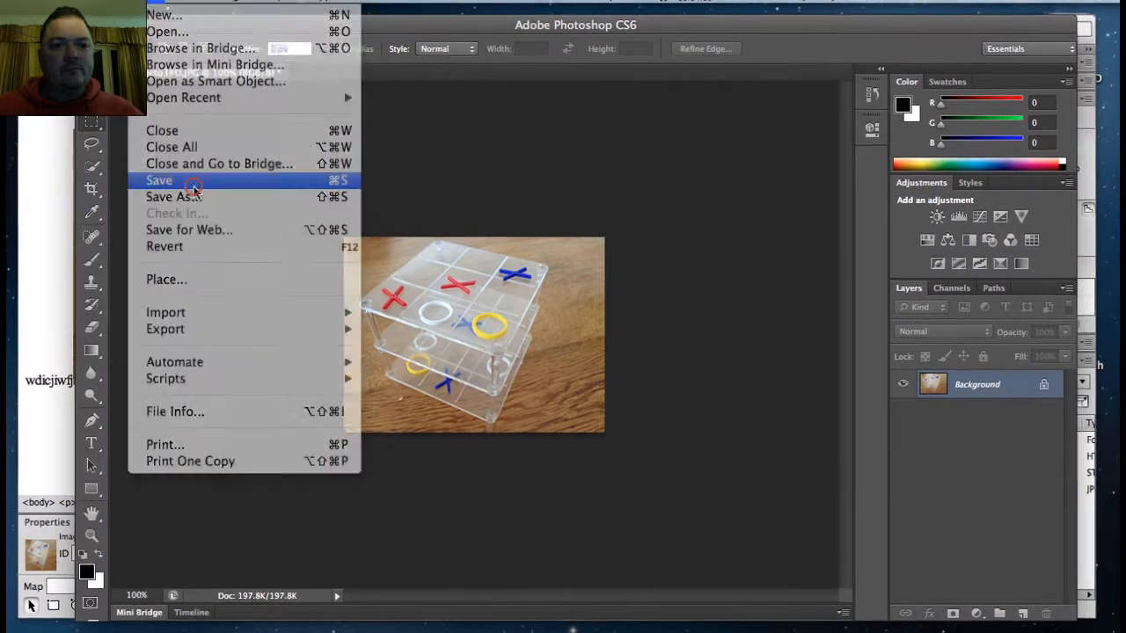
pyautogui.click(196, 191)
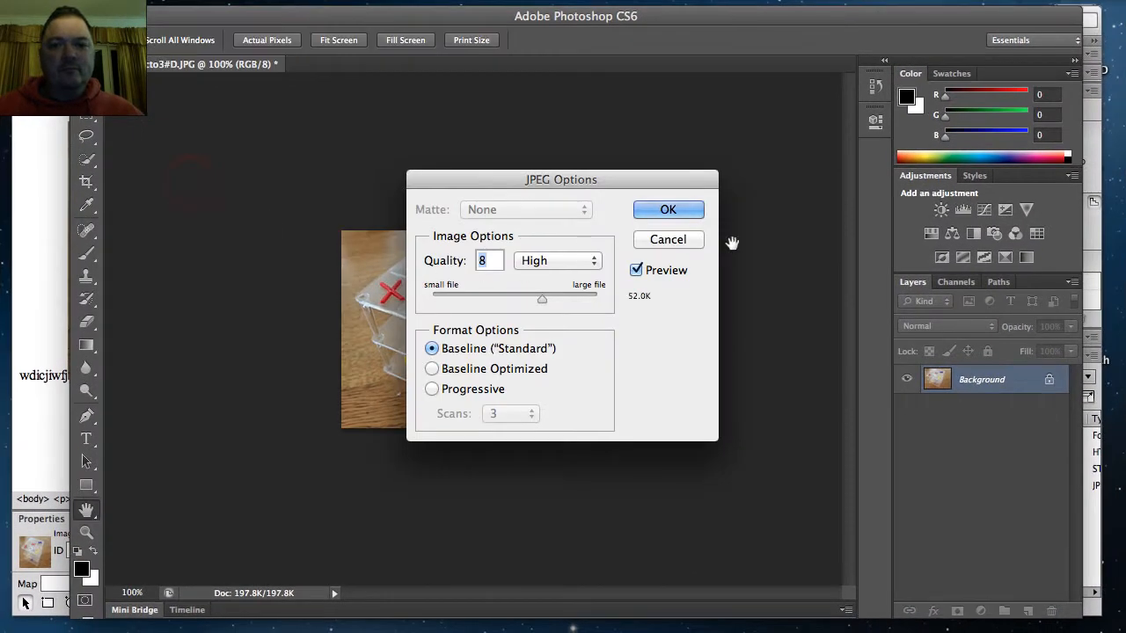
pyautogui.click(682, 221)
pyautogui.press('m')
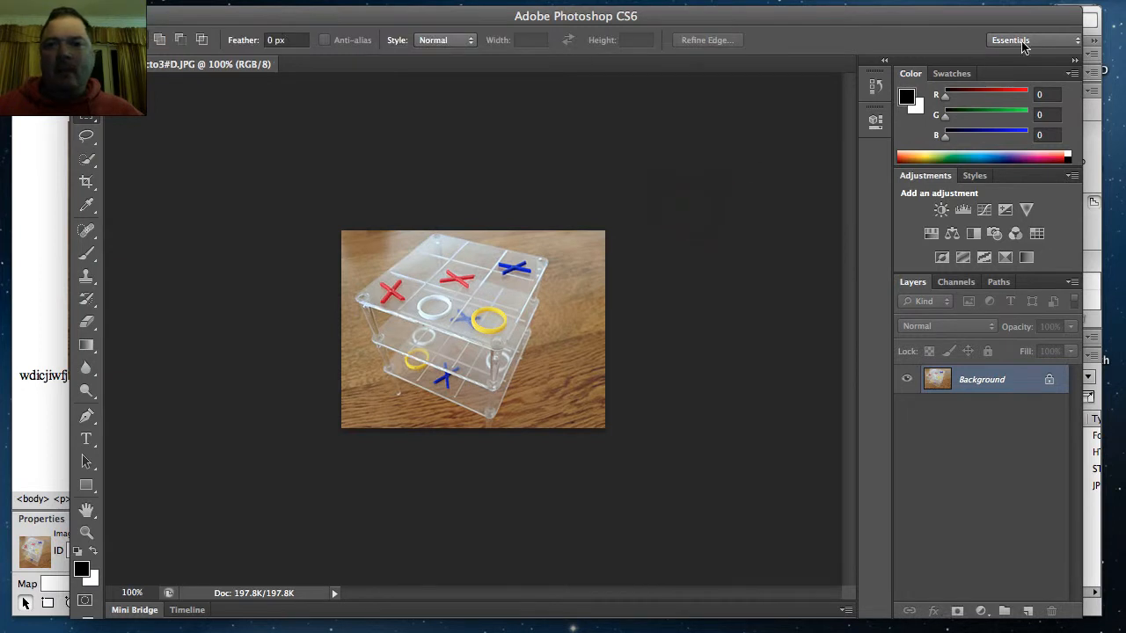
# Step: Switch back to Dreamweaver and refresh the local site files to update the listed size of tictacto3#D.JPG
pyautogui.press('super+Tab')
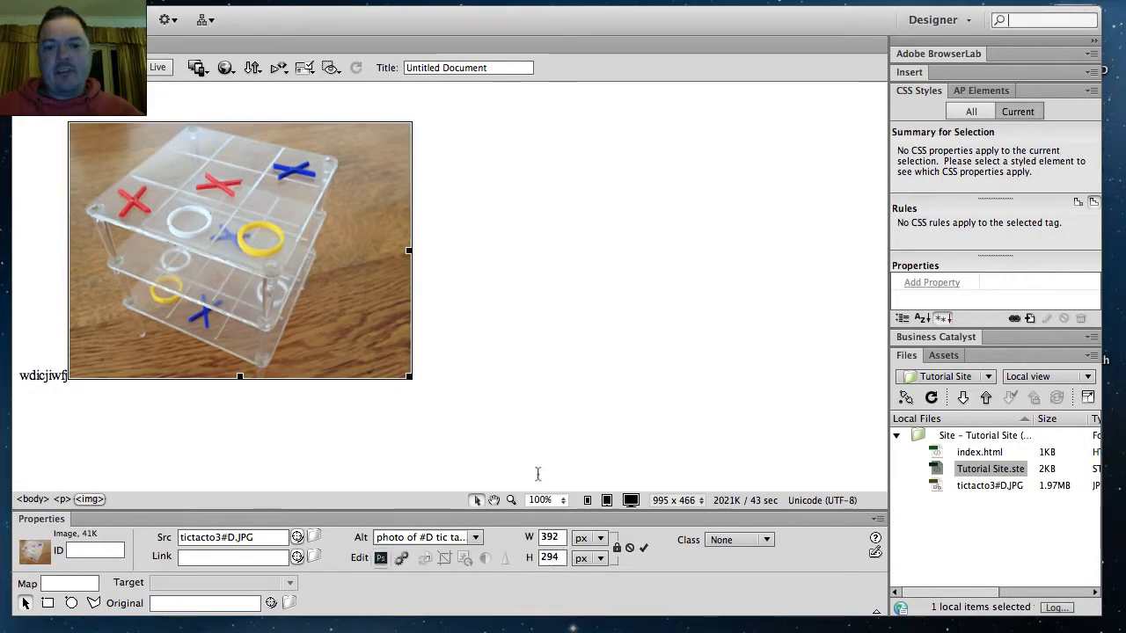
pyautogui.click(981, 489)
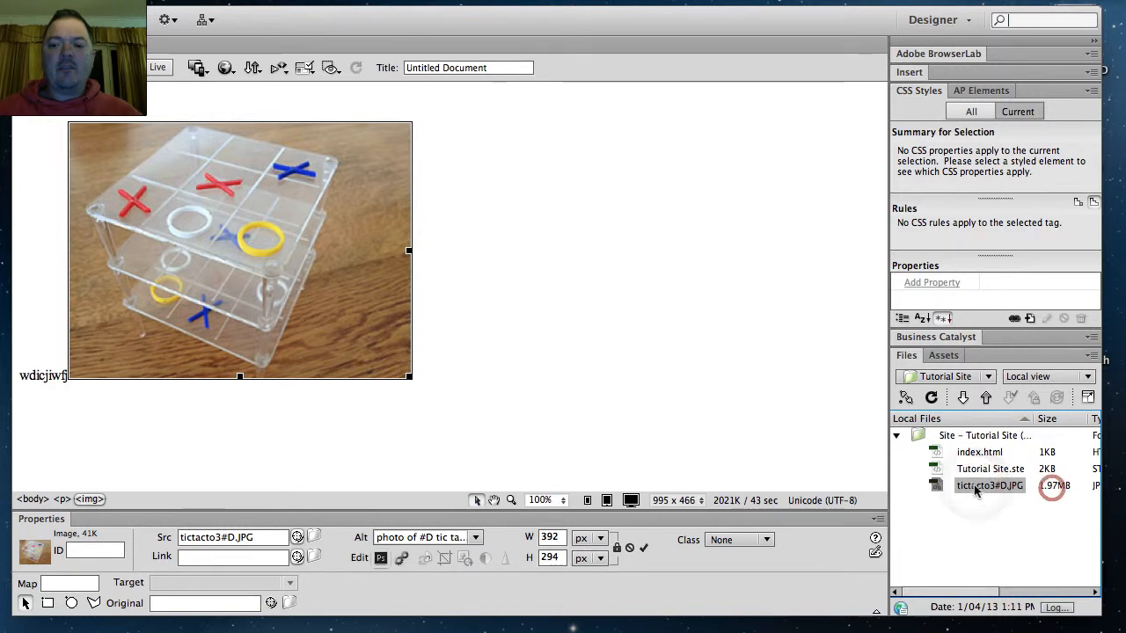
pyautogui.click(930, 398)
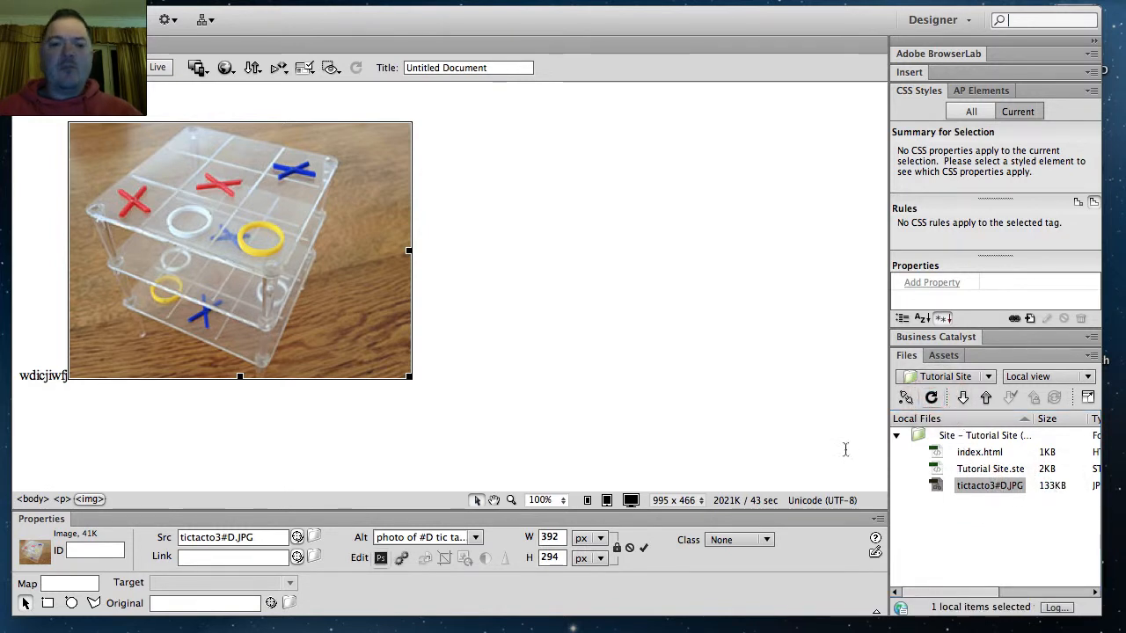
# Step: Delete all text and the photo from the page, and undo the deletion
pyautogui.click(318, 254)
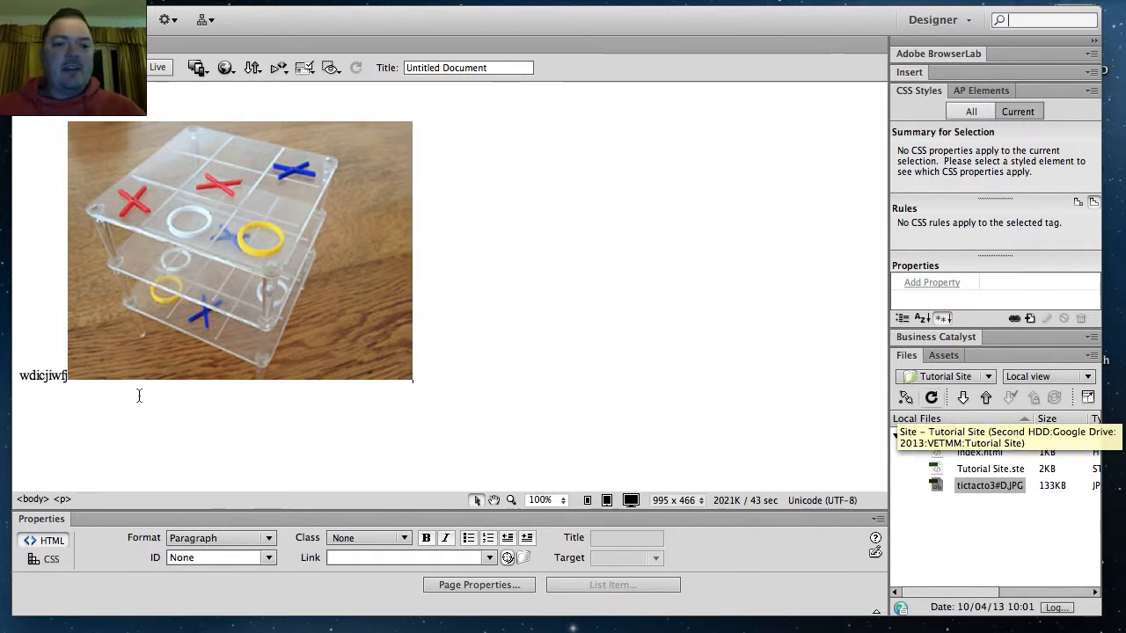
pyautogui.click(457, 381)
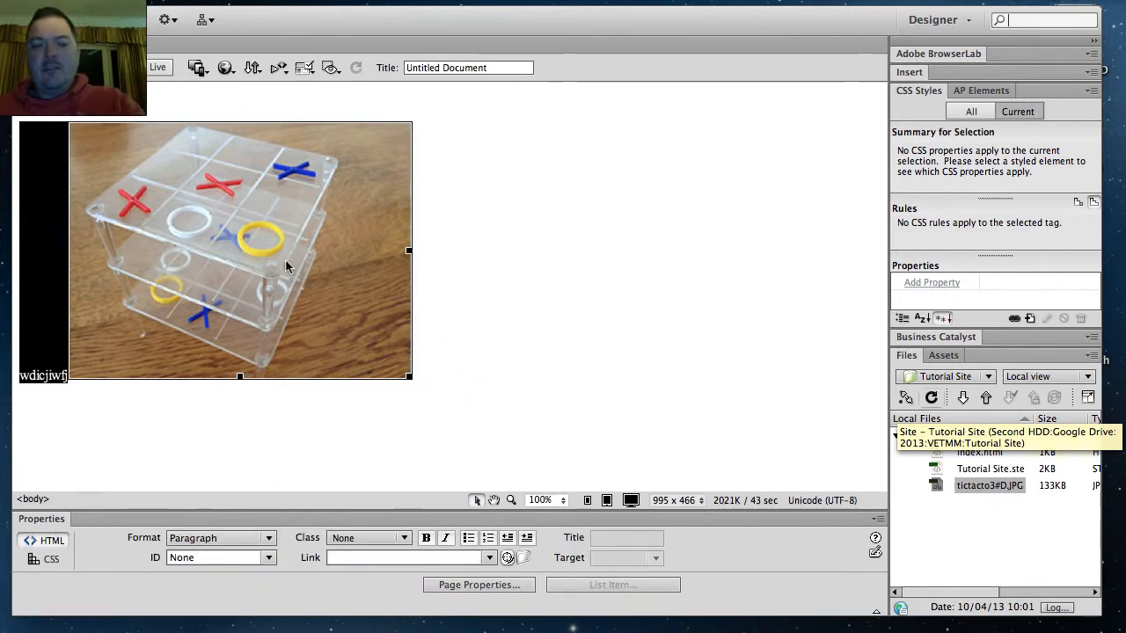
pyautogui.press('Delete')
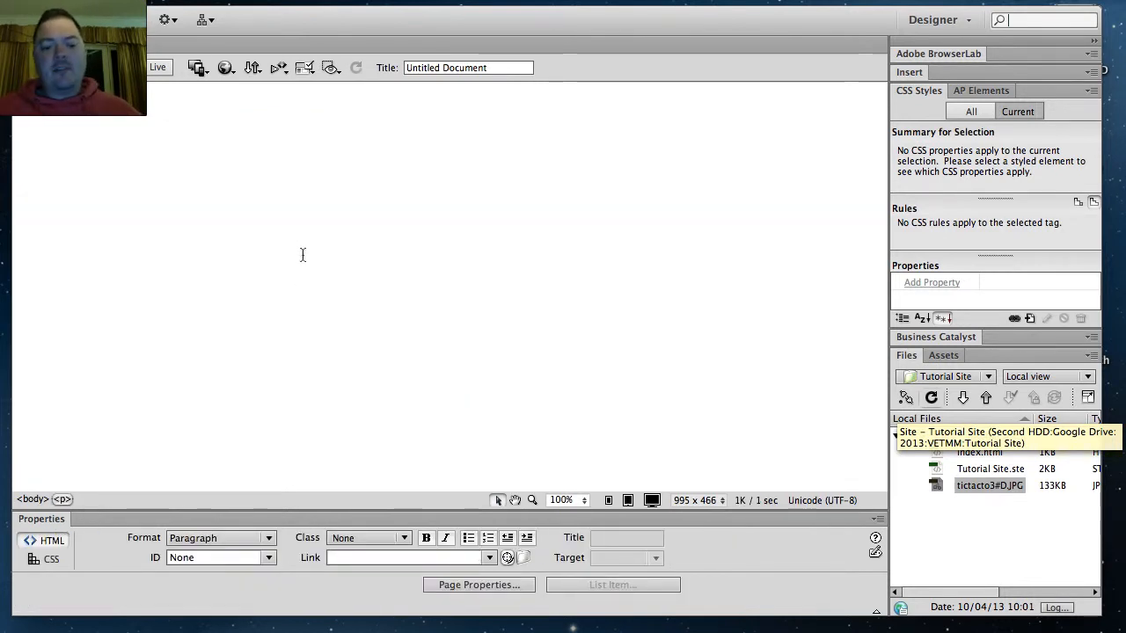
pyautogui.press('super+z')
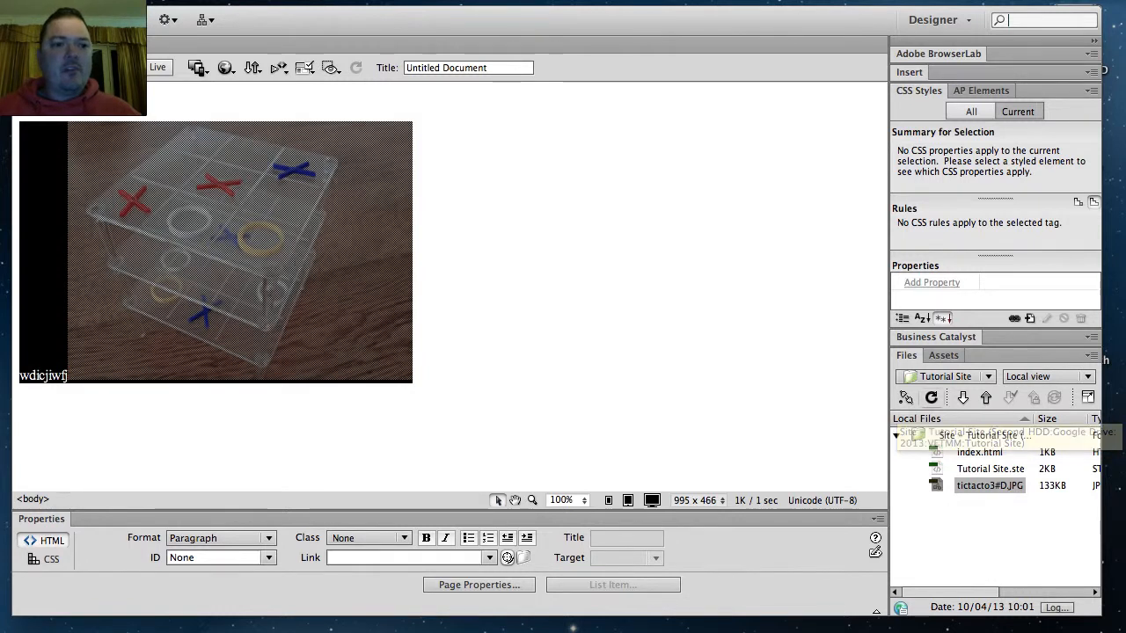
# Step: Show the page's code beside its design and place the cursor in the first paragraph's text on line 9
pyautogui.click(71, 68)
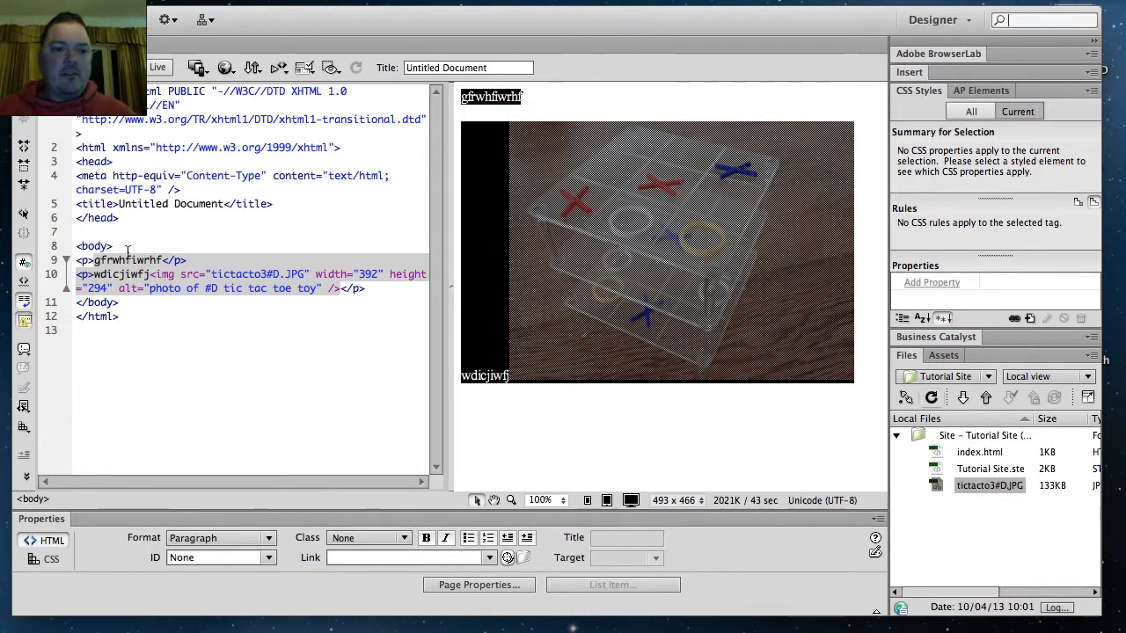
pyautogui.click(129, 262)
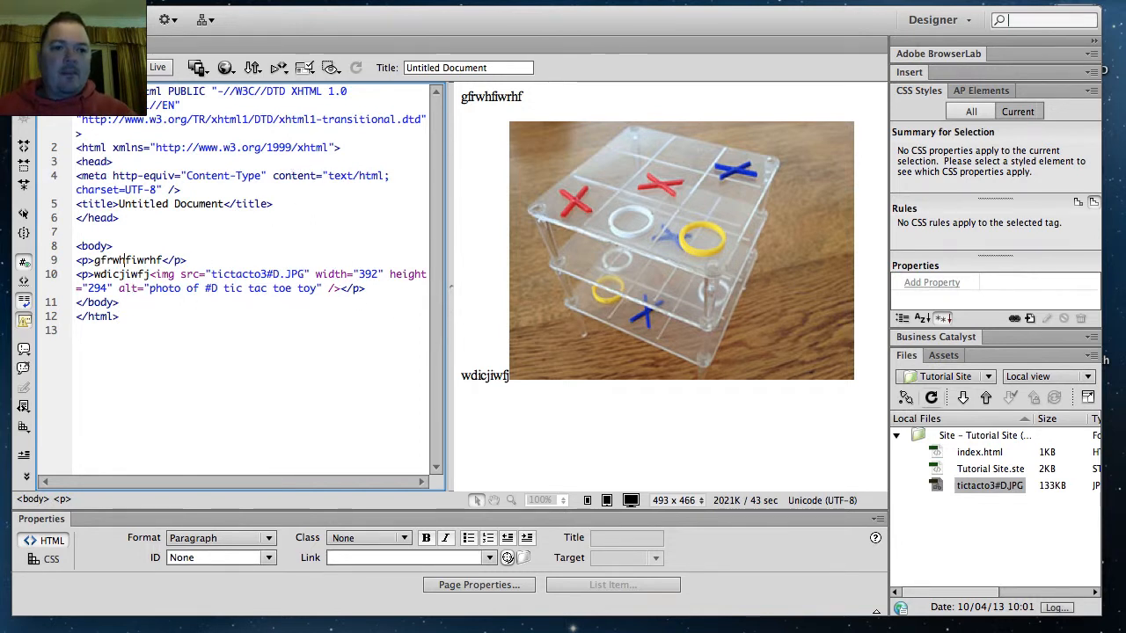
# Step: Show only the page's design and delete all of its text and the photo
pyautogui.click(119, 68)
pyautogui.moveTo(176, 427); pyautogui.dragTo(52, 110)
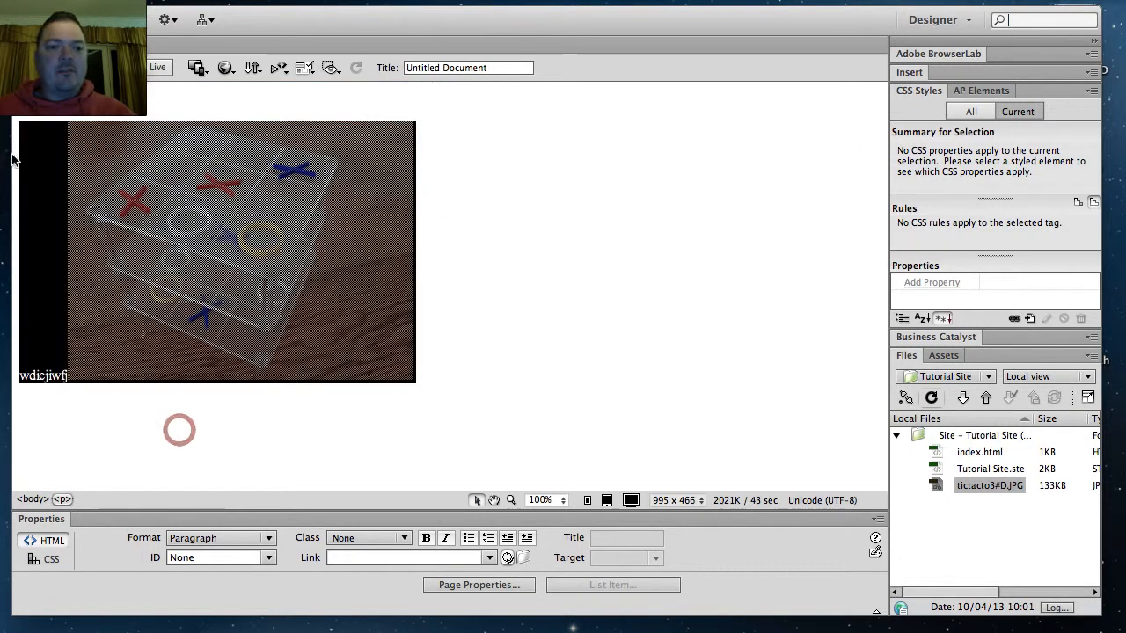
pyautogui.press('Delete')
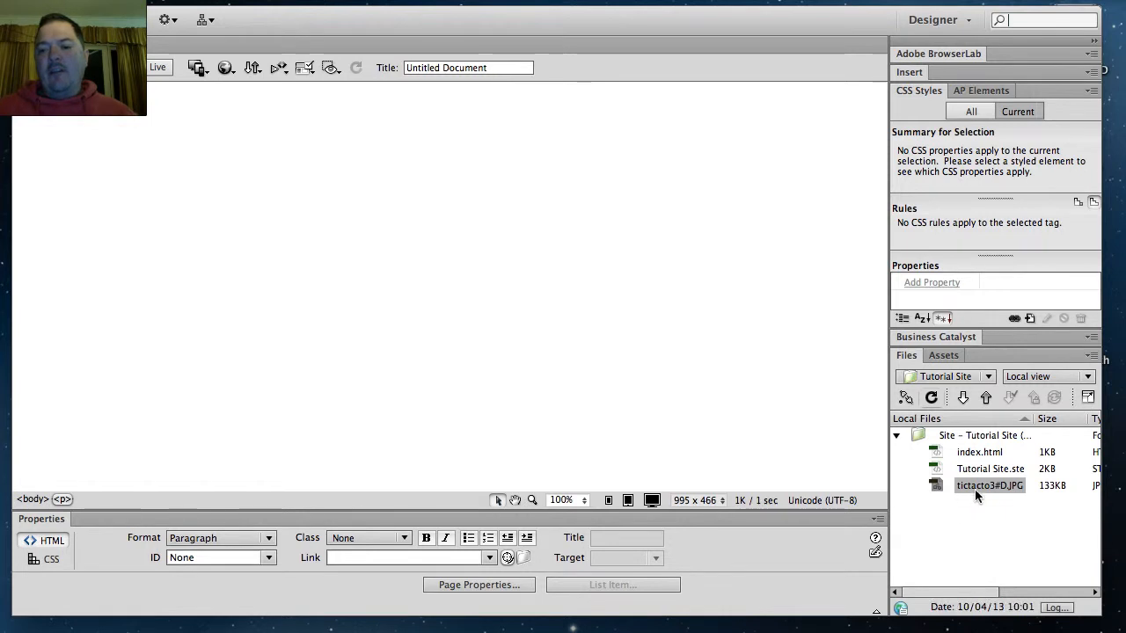
# Step: Create a new folder named img in the root of the Tutorial Site files
pyautogui.click(935, 436)
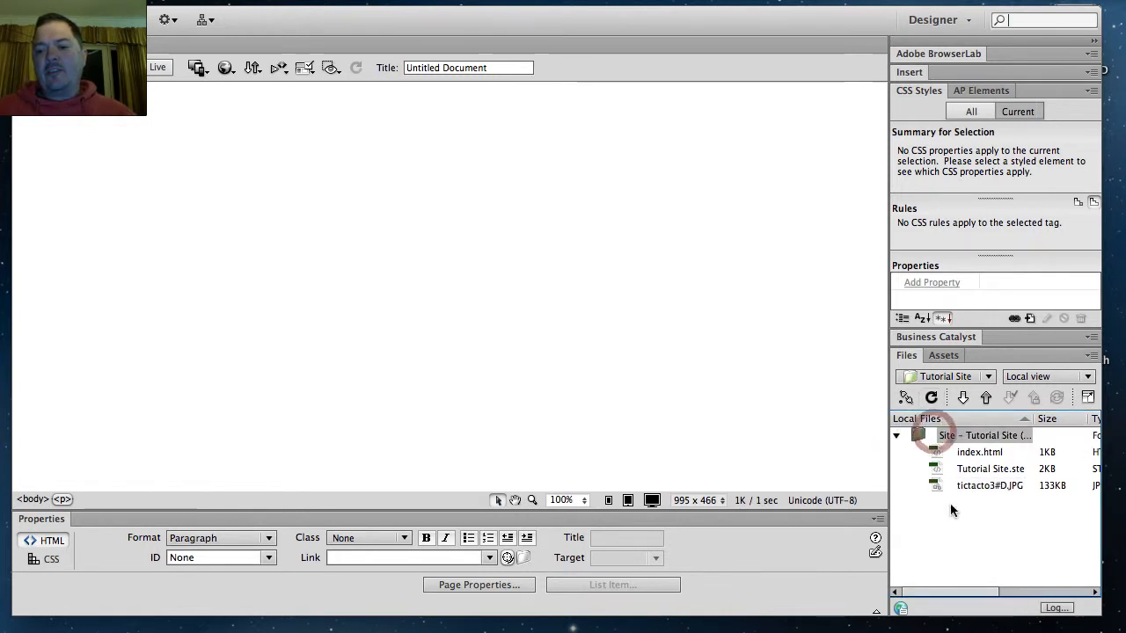
pyautogui.rightClick(919, 435)
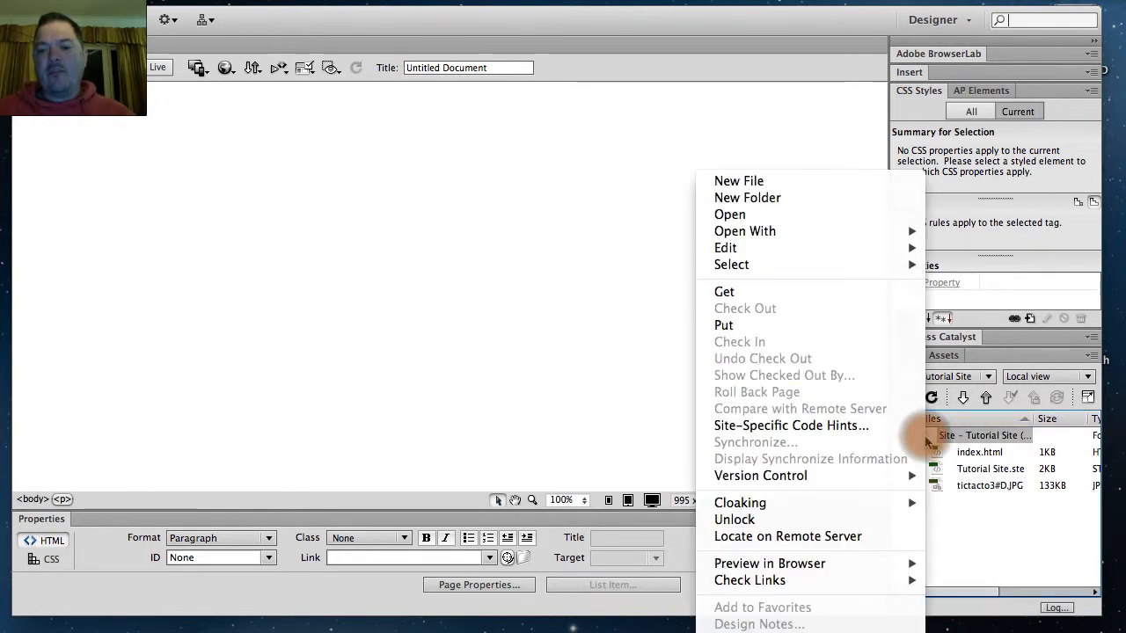
pyautogui.click(779, 199)
pyautogui.write('img')
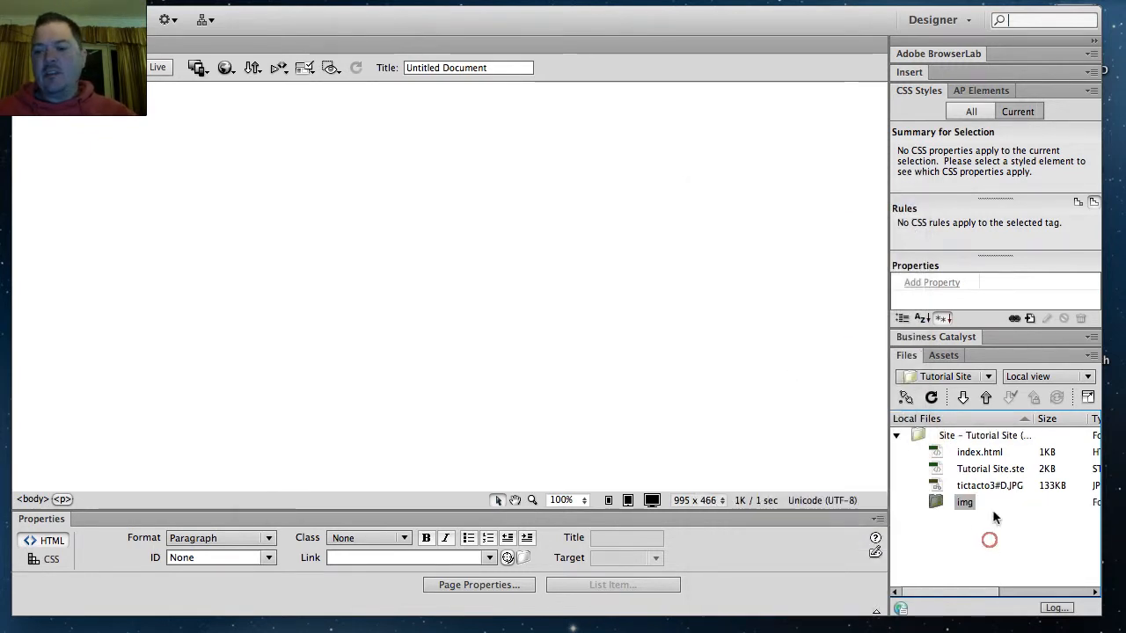
# Step: Move tictacto3#D.JPG into the img folder and check the folder's contents
pyautogui.moveTo(937, 485); pyautogui.dragTo(946, 508)
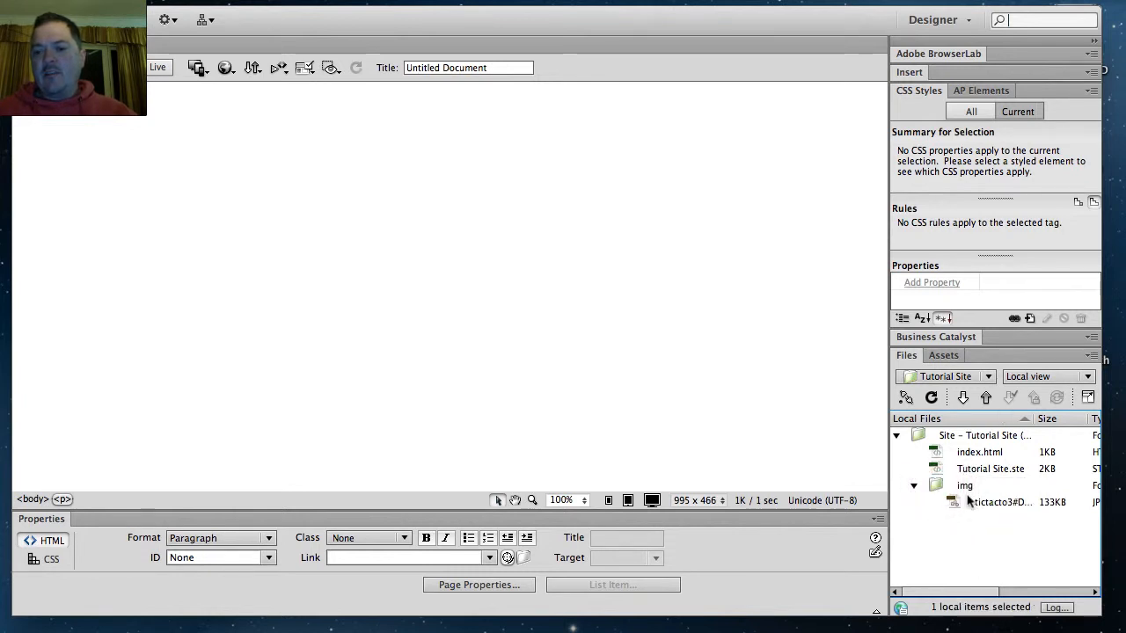
pyautogui.click(914, 486)
pyautogui.click(914, 486)
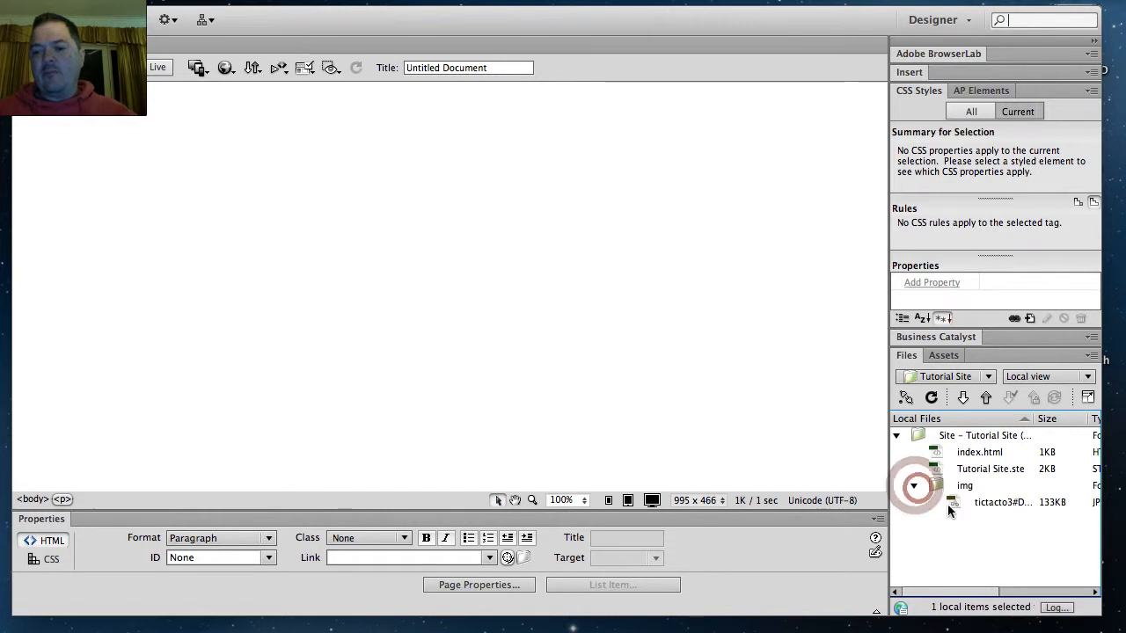
pyautogui.click(914, 486)
pyautogui.click(914, 485)
# Step: Start inserting a table in the empty page and set its width to 100 percent
pyautogui.click(256, 211)
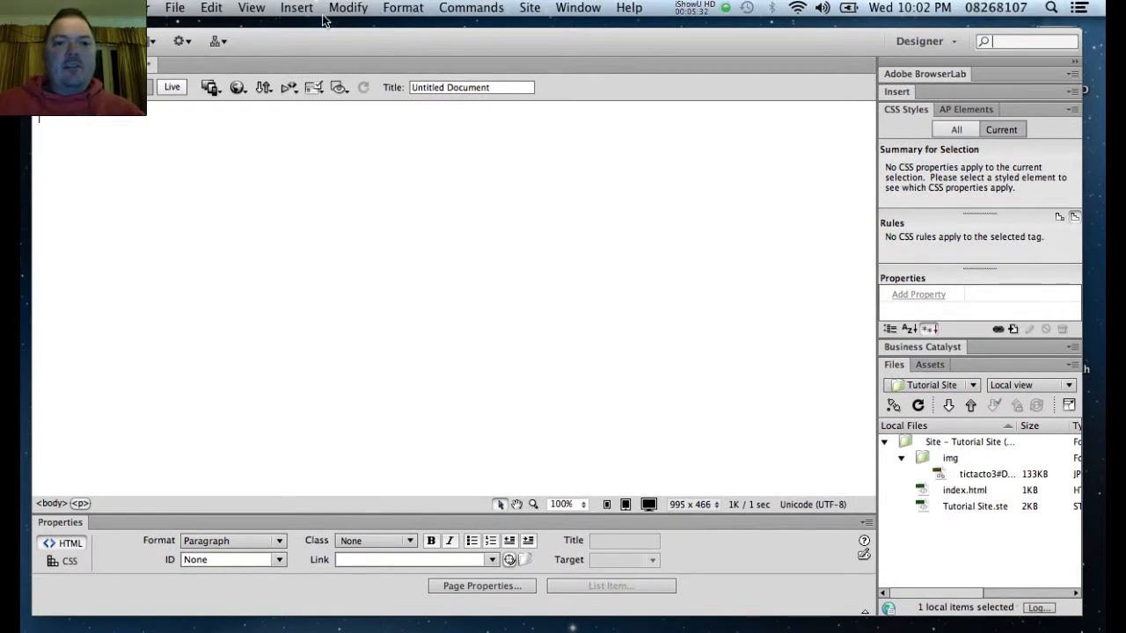
pyautogui.click(296, 8)
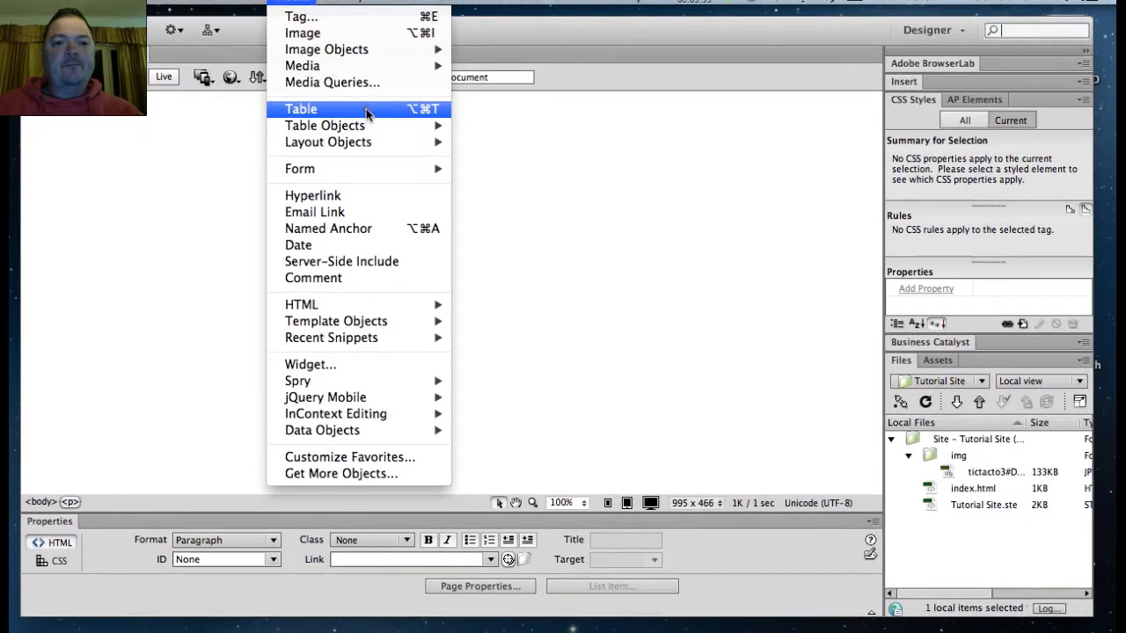
pyautogui.click(368, 119)
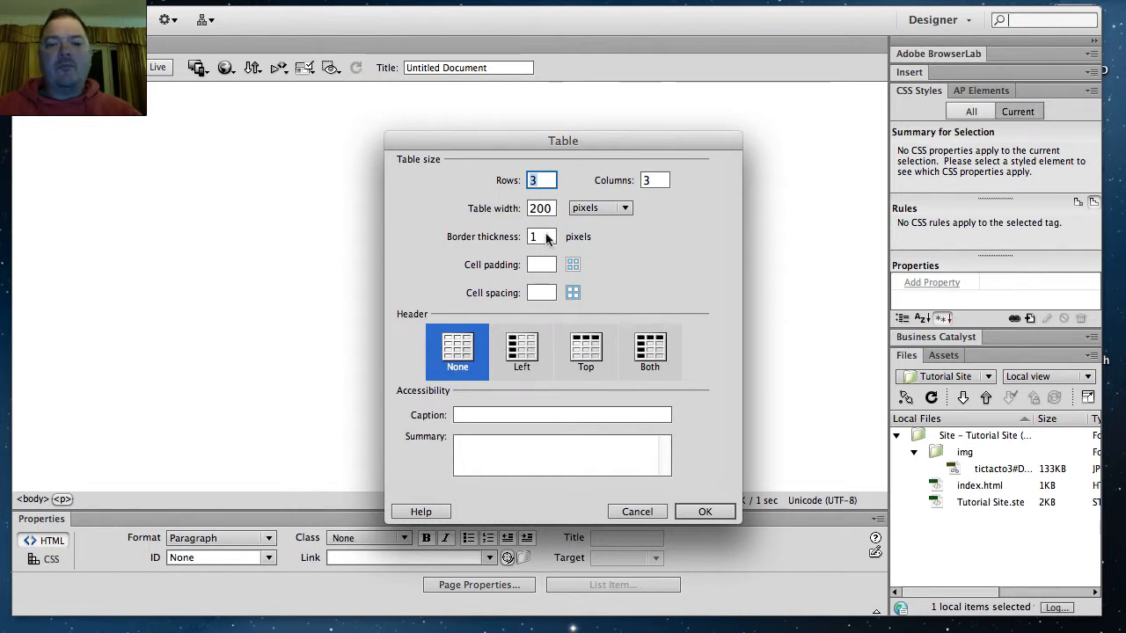
pyautogui.doubleClick(552, 209)
pyautogui.write('100')
pyautogui.click(625, 208)
pyautogui.click(607, 188)
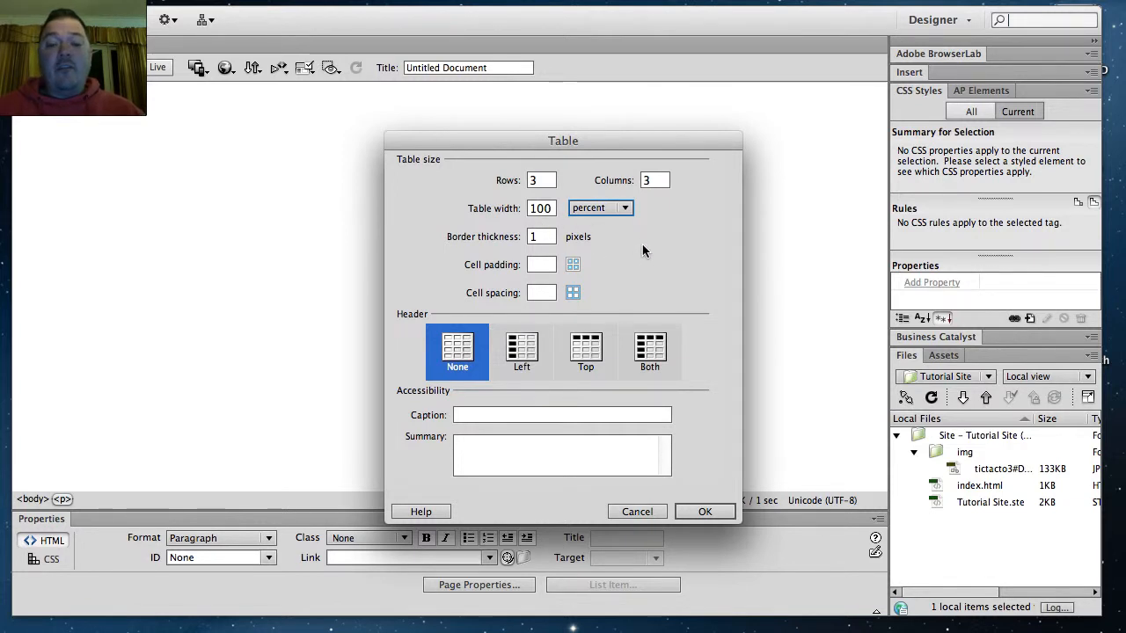
# Step: Give the table 2 rows, 2 columns and a cell padding of 1, and insert it
pyautogui.click(547, 180)
pyautogui.write('2')
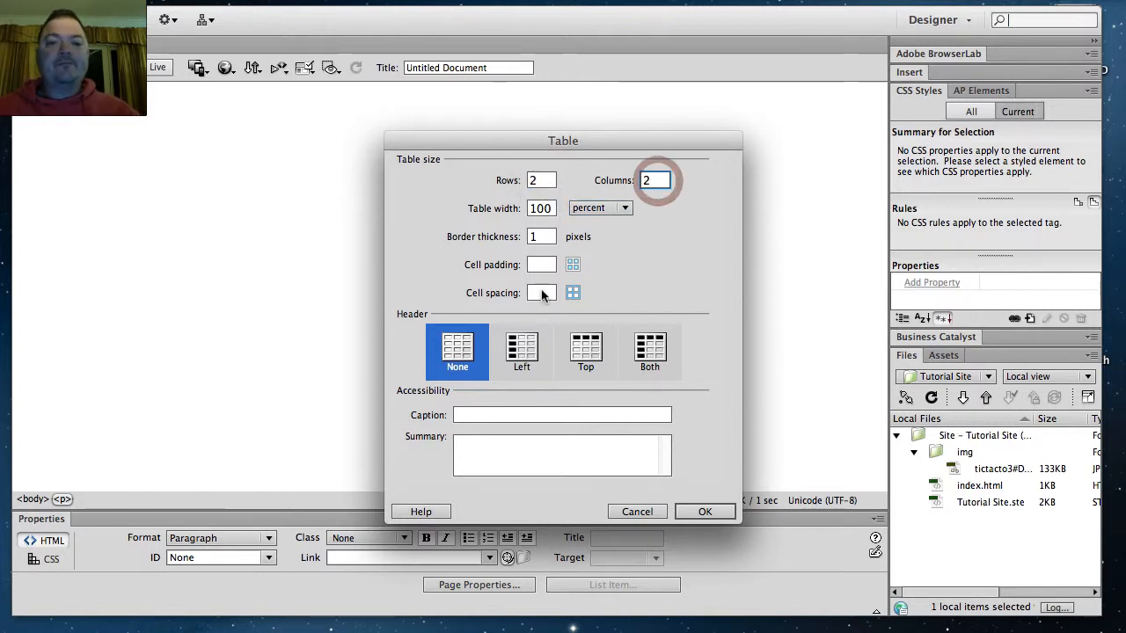
pyautogui.click(704, 512)
pyautogui.click(545, 264)
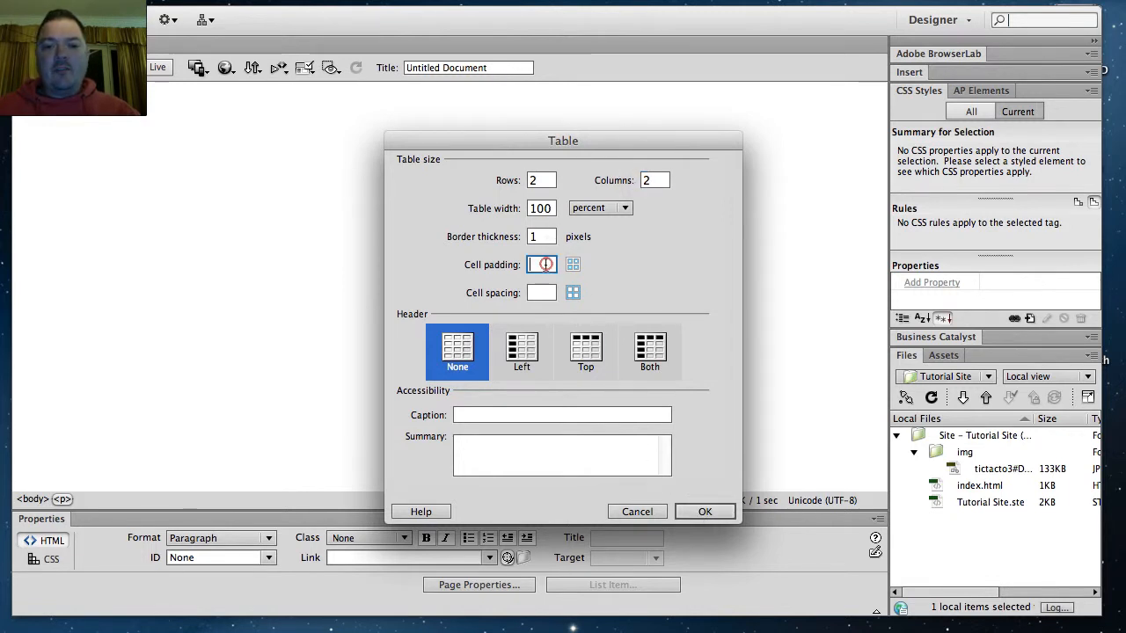
pyautogui.write('1')
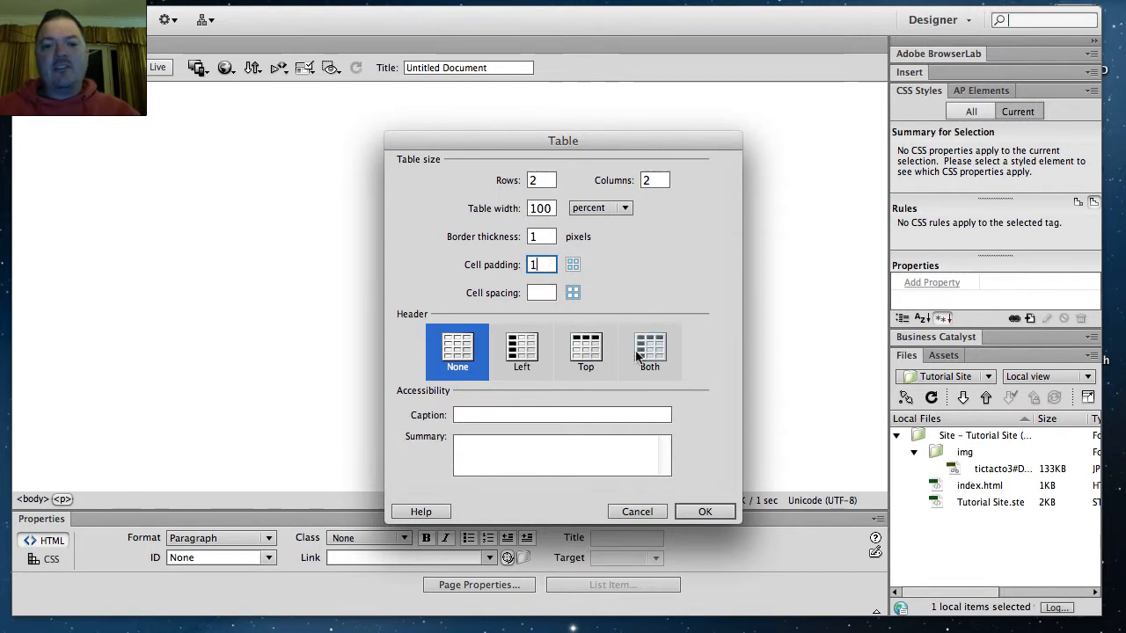
pyautogui.click(705, 513)
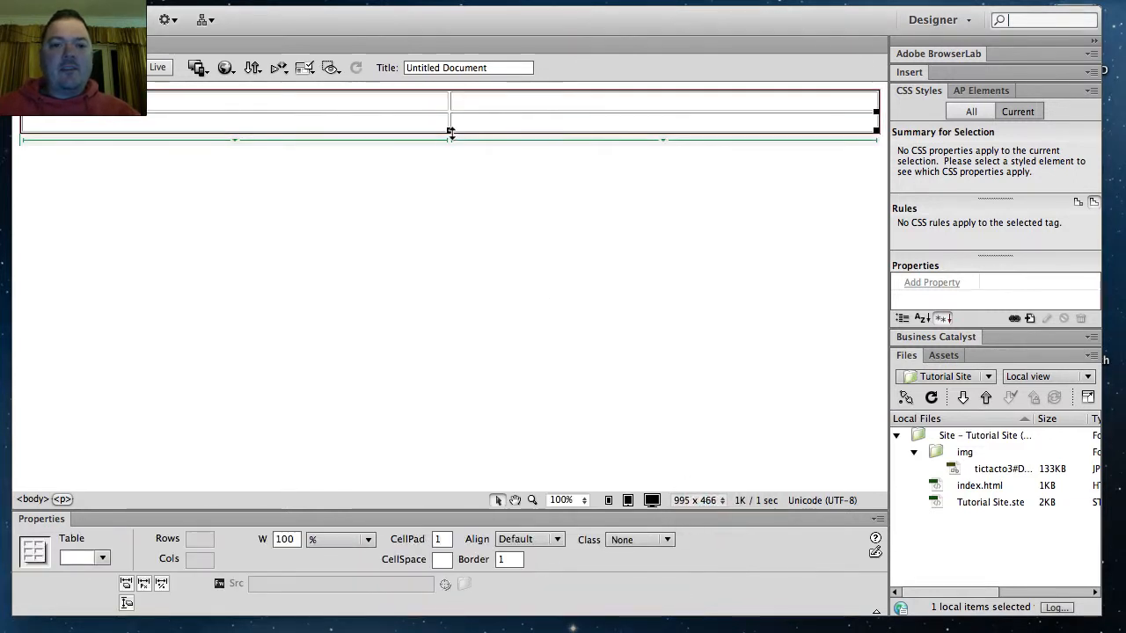
# Step: Stretch the table to nearly fill the page height, with a short first row and a first column about 18% wide
pyautogui.moveTo(450, 132); pyautogui.dragTo(449, 370)
pyautogui.moveTo(449, 250); pyautogui.dragTo(132, 252)
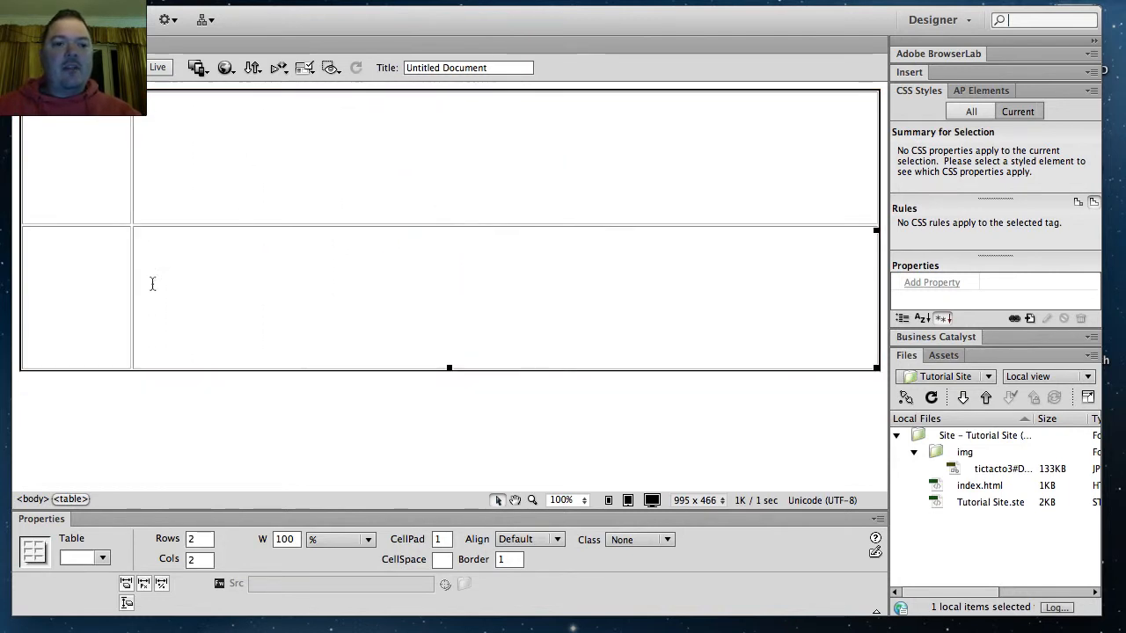
pyautogui.moveTo(205, 226); pyautogui.dragTo(206, 133)
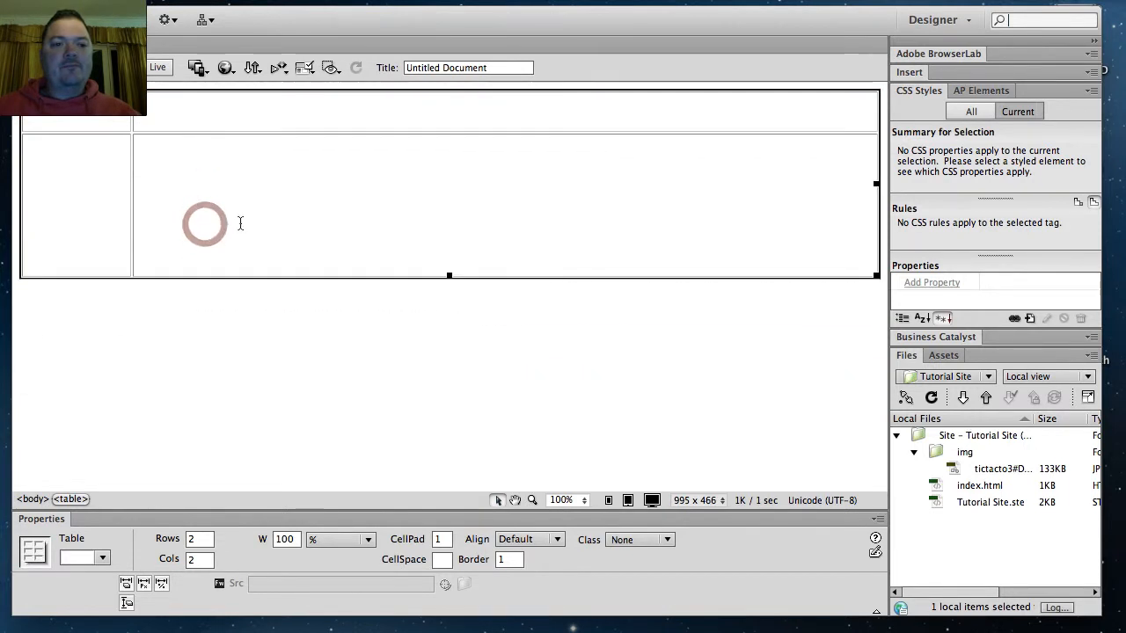
pyautogui.moveTo(447, 276); pyautogui.dragTo(441, 466)
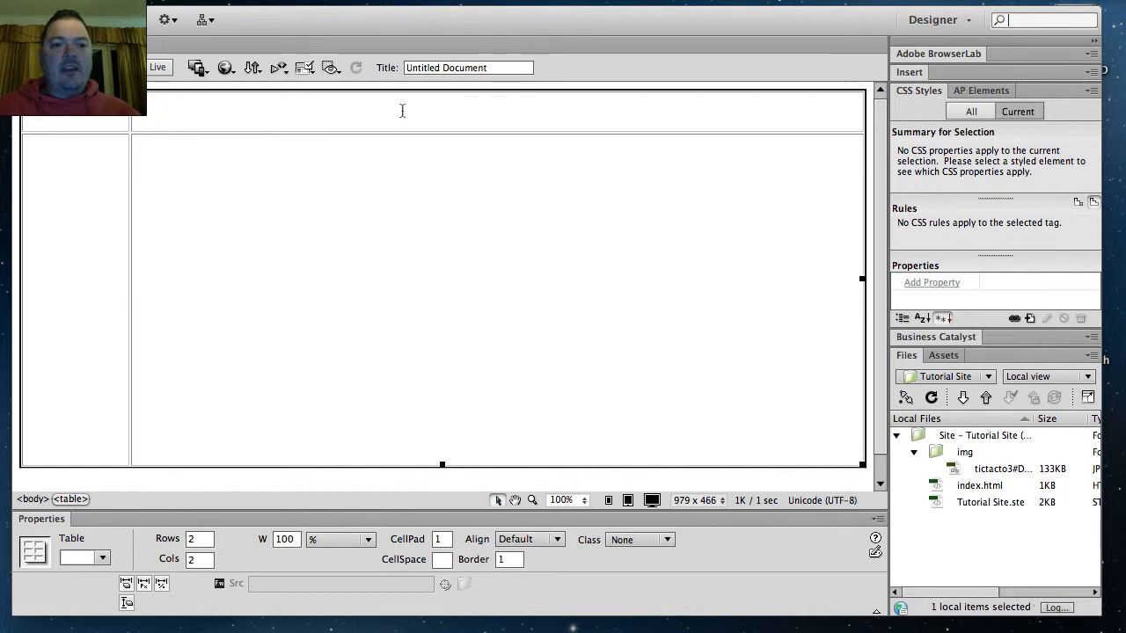
pyautogui.moveTo(128, 252); pyautogui.dragTo(172, 252)
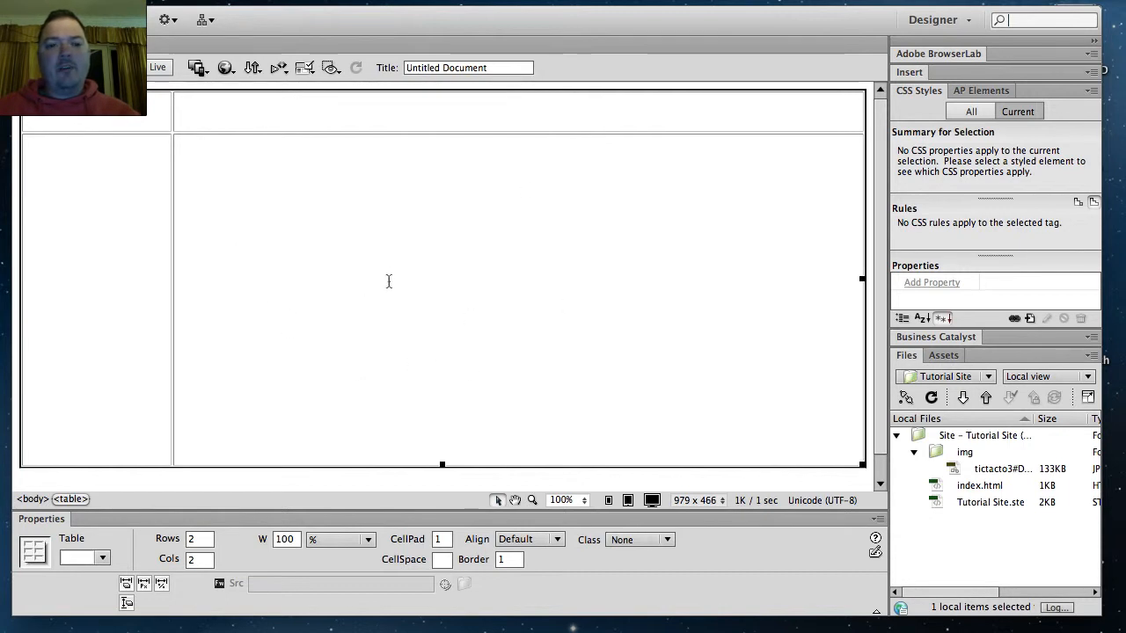
# Step: Merge the two cells of the table's first row into one
pyautogui.click(154, 110)
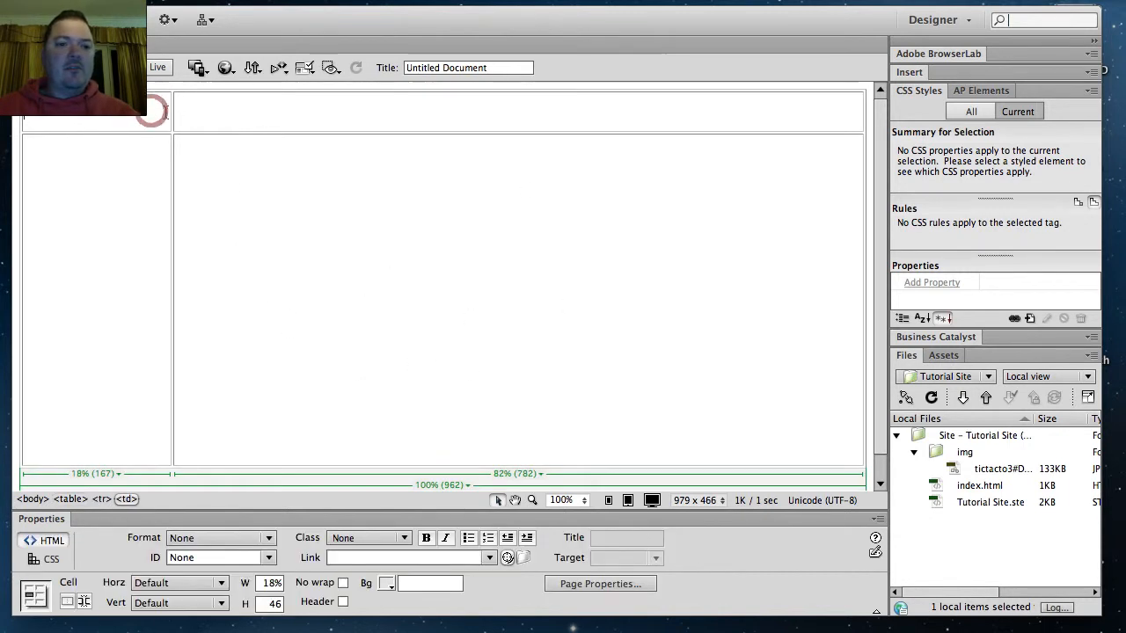
pyautogui.moveTo(165, 111); pyautogui.dragTo(221, 111)
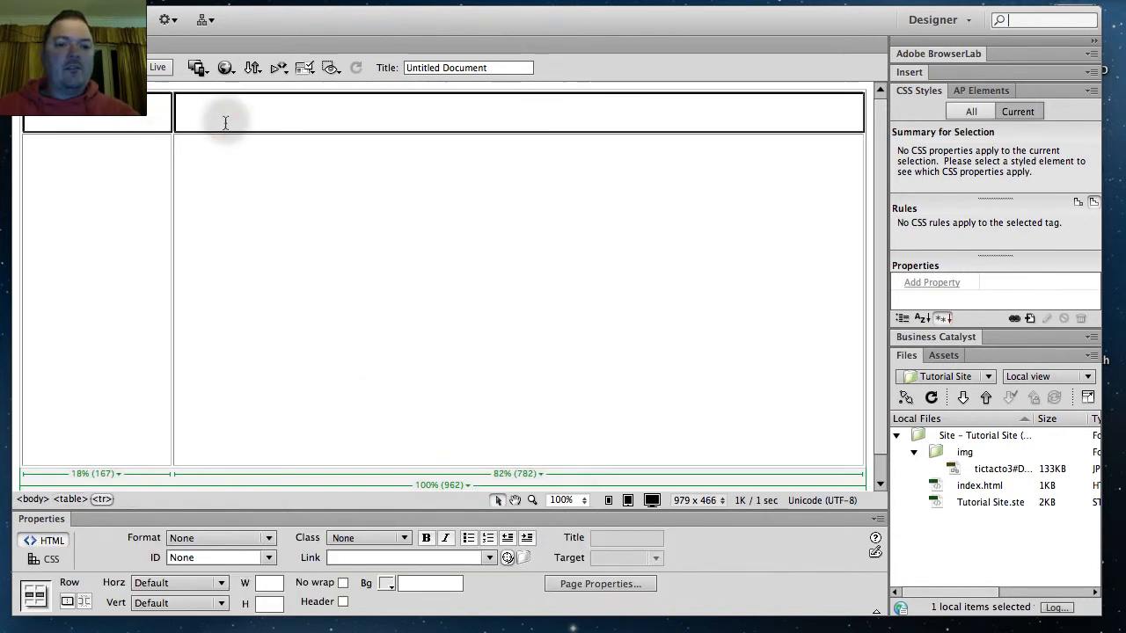
pyautogui.rightClick(224, 123)
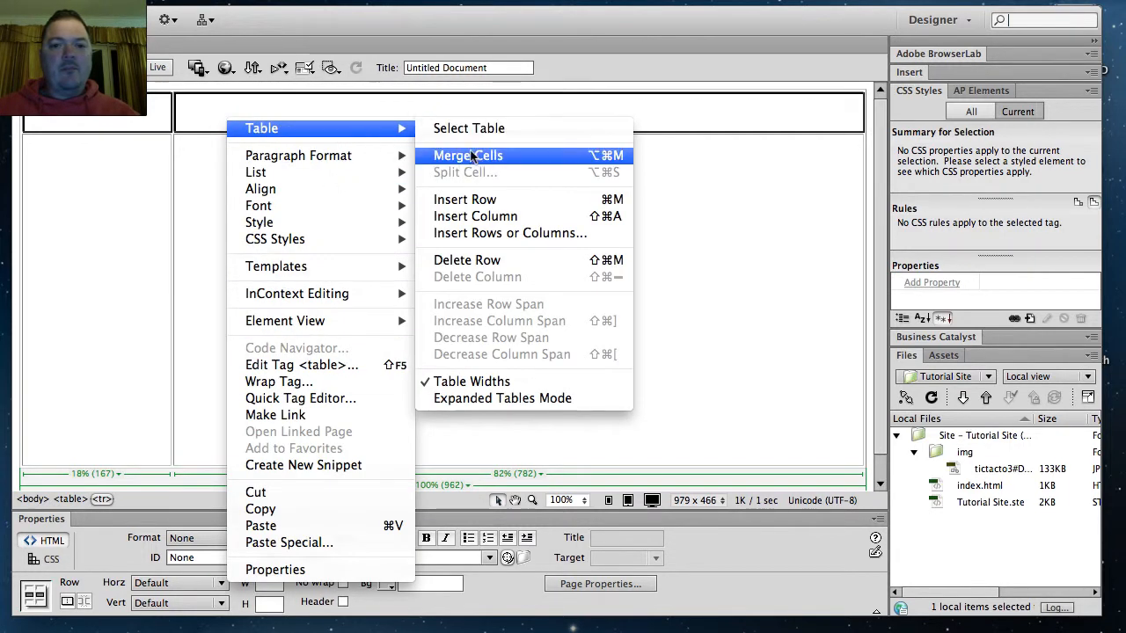
pyautogui.click(473, 161)
pyautogui.click(294, 198)
pyautogui.click(97, 241)
pyautogui.click(194, 113)
pyautogui.click(227, 192)
pyautogui.click(110, 246)
pyautogui.click(222, 115)
pyautogui.click(246, 188)
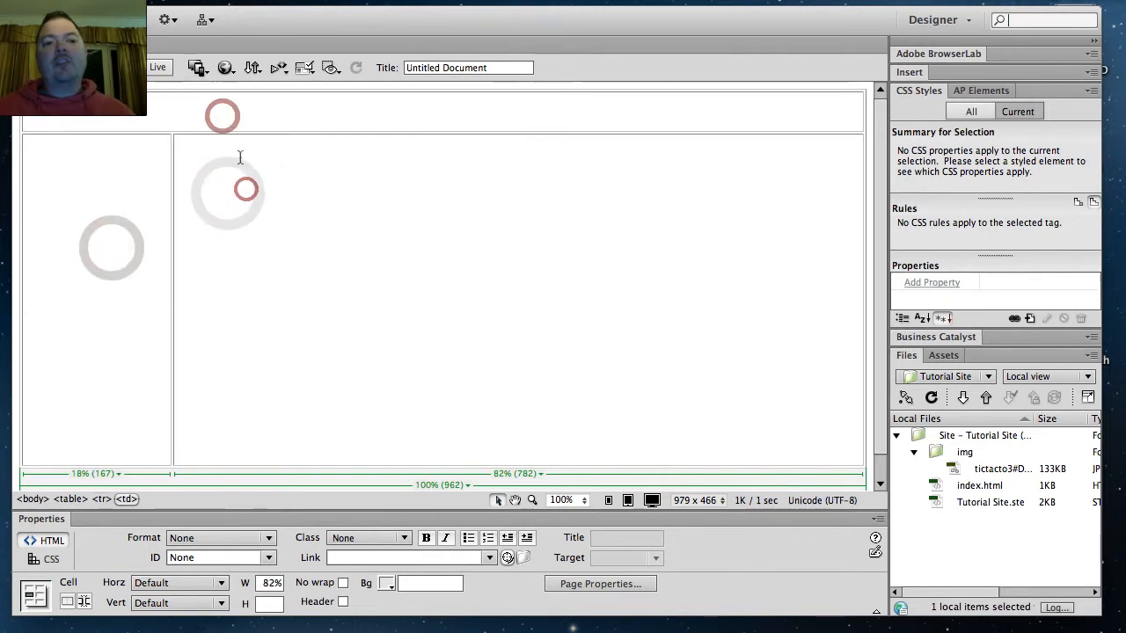
# Step: Increase the merged first row's height to about 66 pixels and enter Heading in it
pyautogui.click(263, 132)
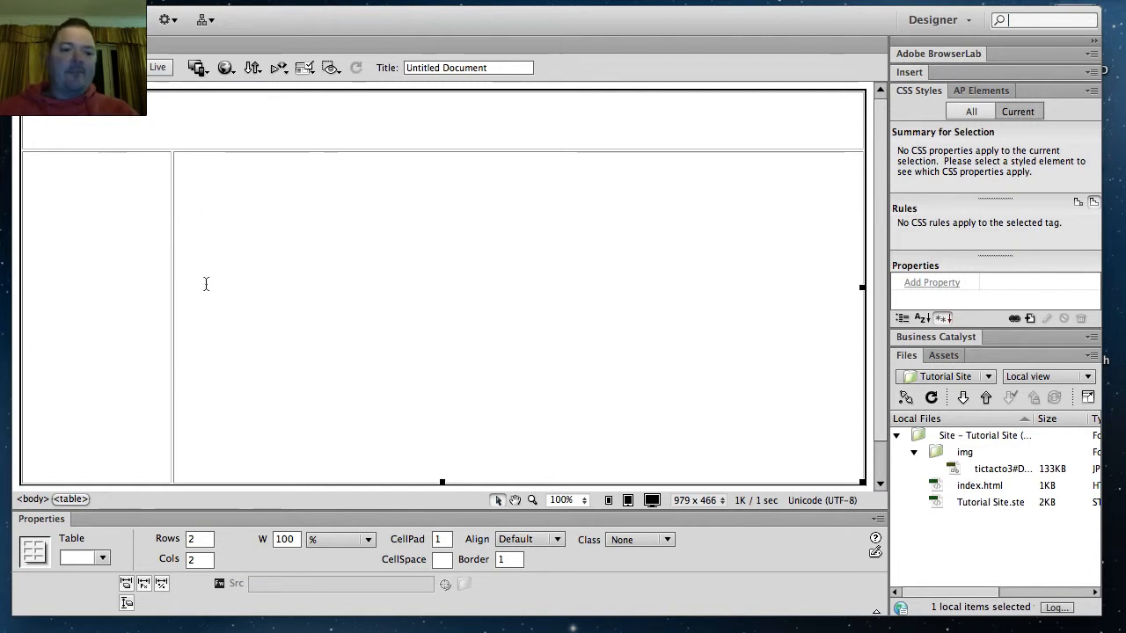
pyautogui.click(124, 178)
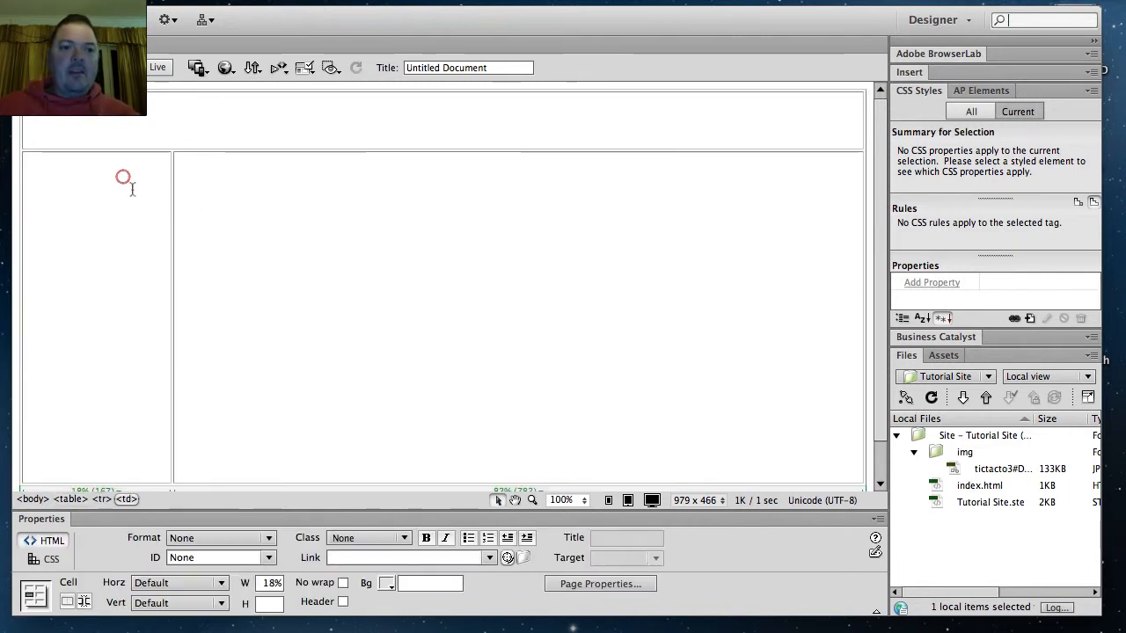
pyautogui.click(149, 124)
pyautogui.write('Heado')
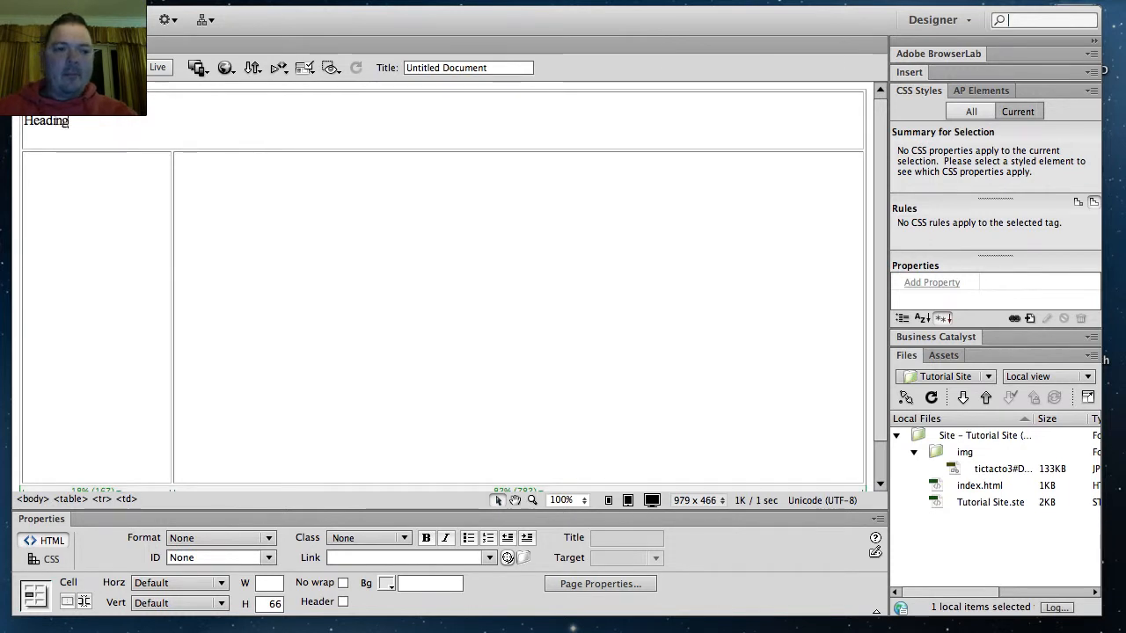
# Step: Enter Home, Page 1 and Page 2 as separate paragraphs in the narrow cell below the heading
pyautogui.click(110, 310)
pyautogui.write('Lin')
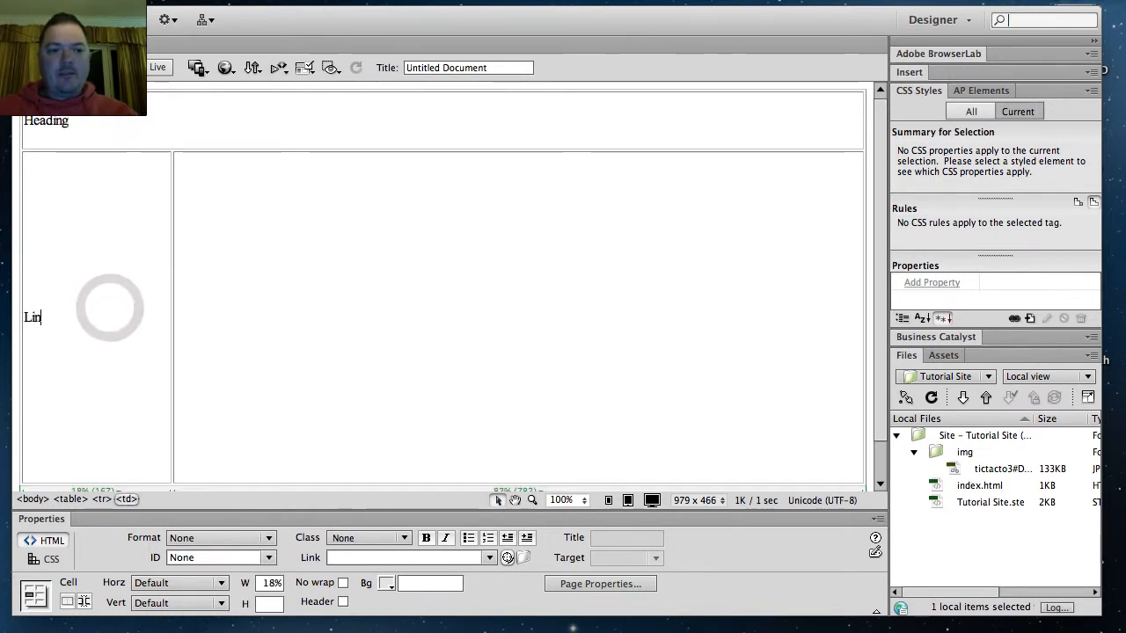
pyautogui.write('kPage')
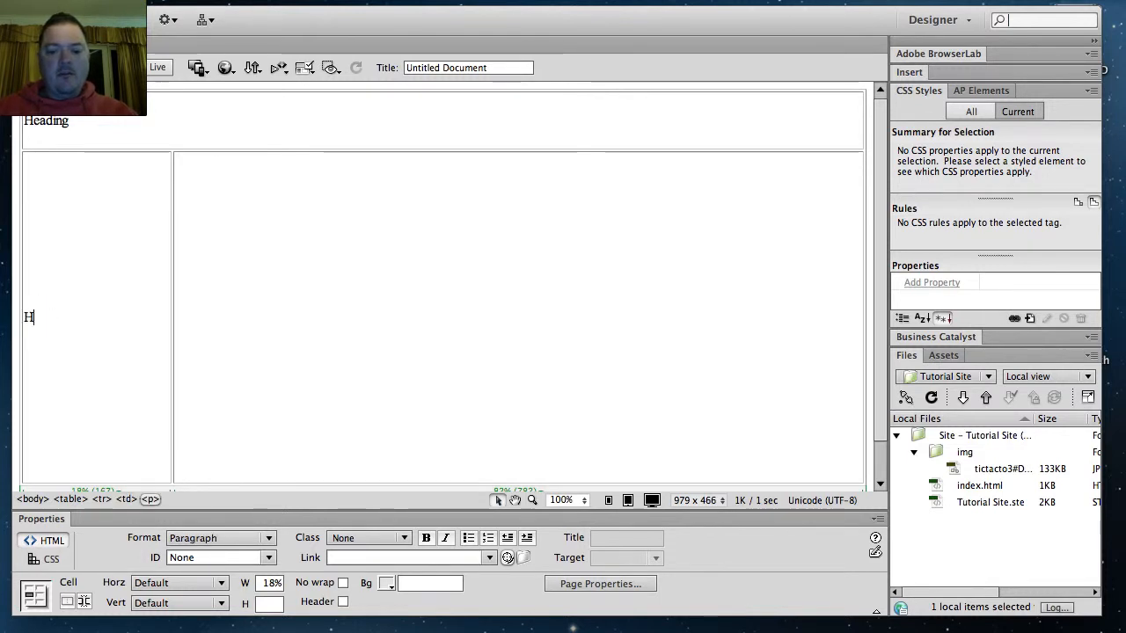
pyautogui.press('Return')
pyautogui.write('O')
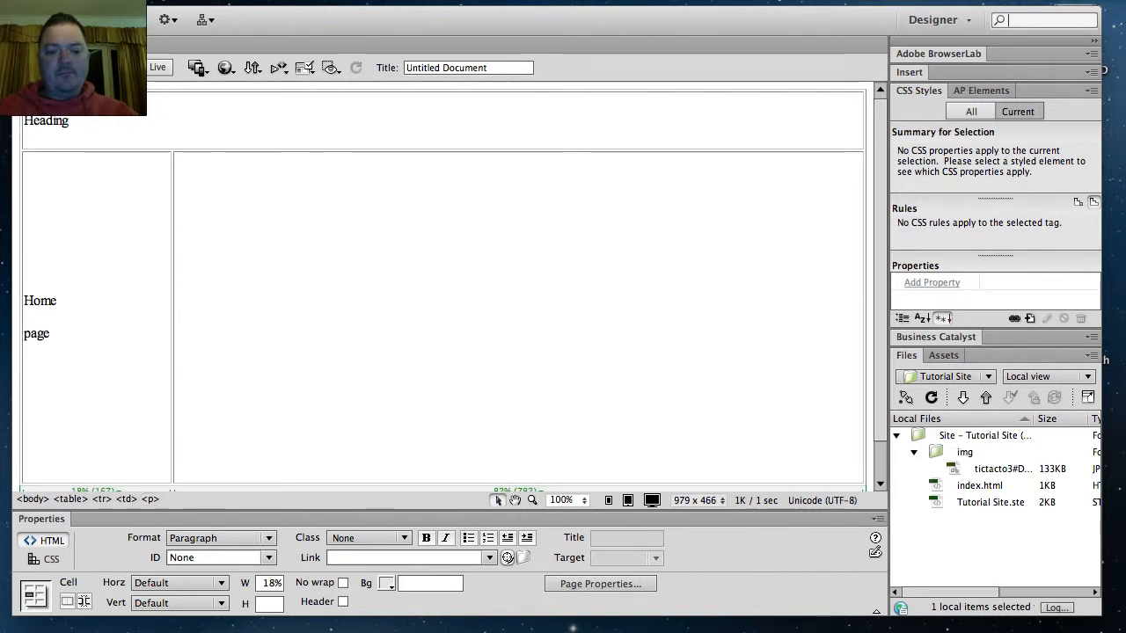
pyautogui.write('age')
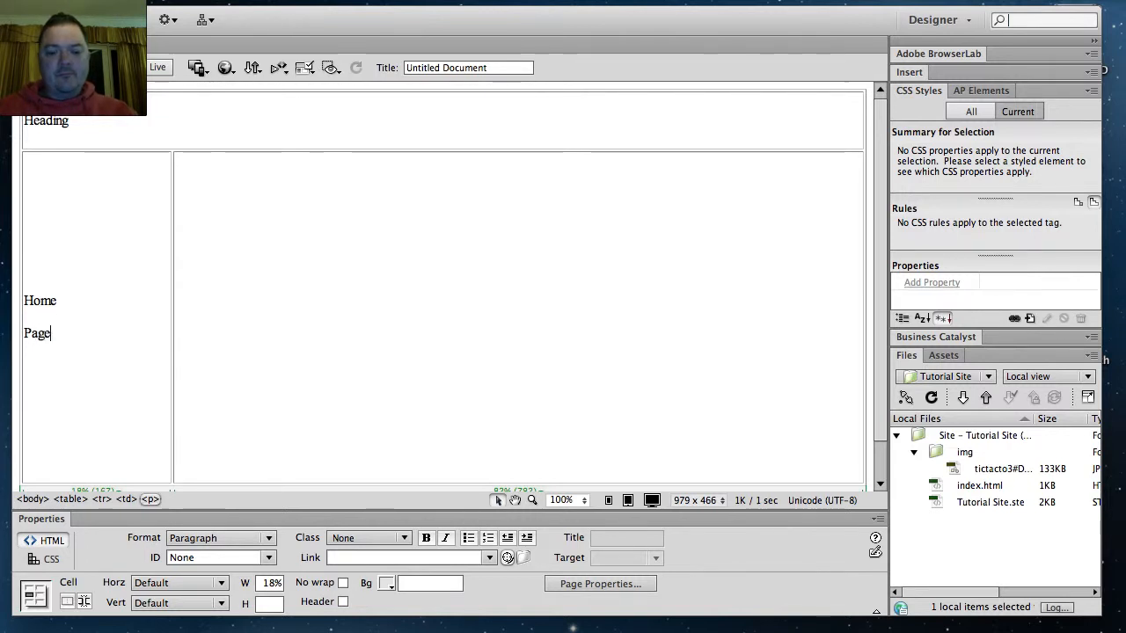
pyautogui.write(' 1')
pyautogui.press('Return')
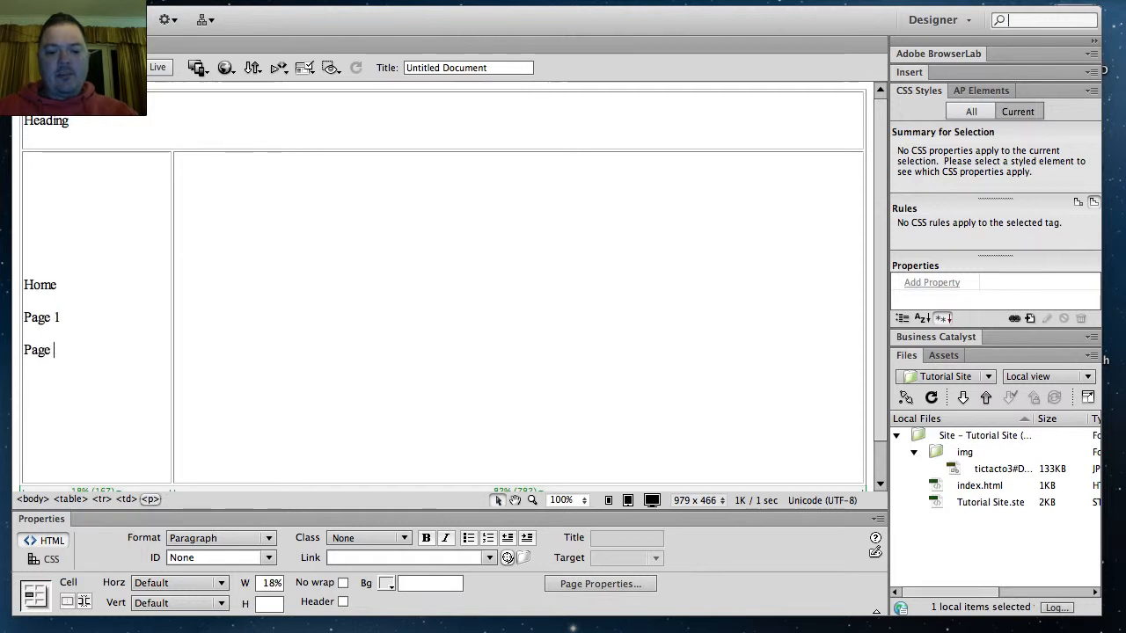
# Step: Save the page as index.html in the Tutorial Site folder, replacing the existing file
pyautogui.click(146, 116)
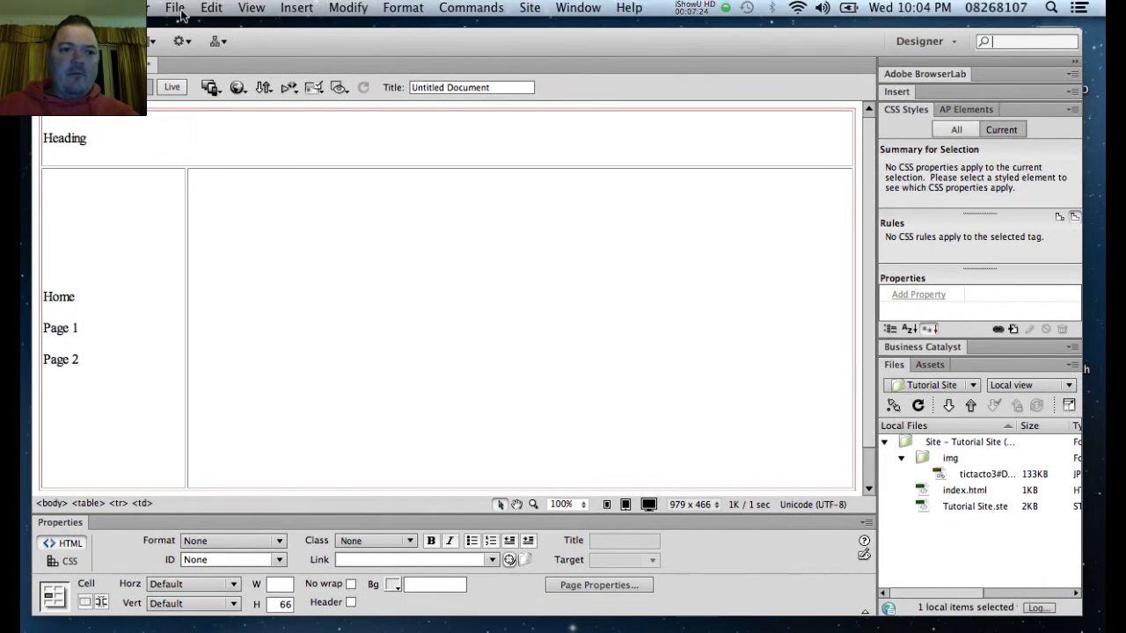
pyautogui.click(174, 7)
pyautogui.click(261, 172)
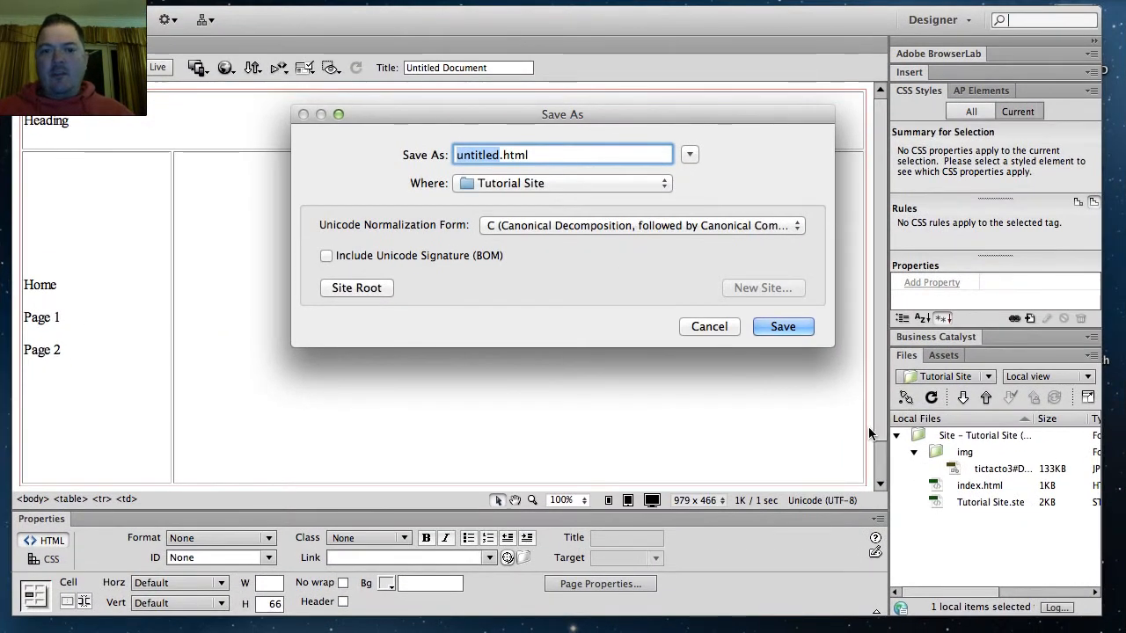
pyautogui.write('index')
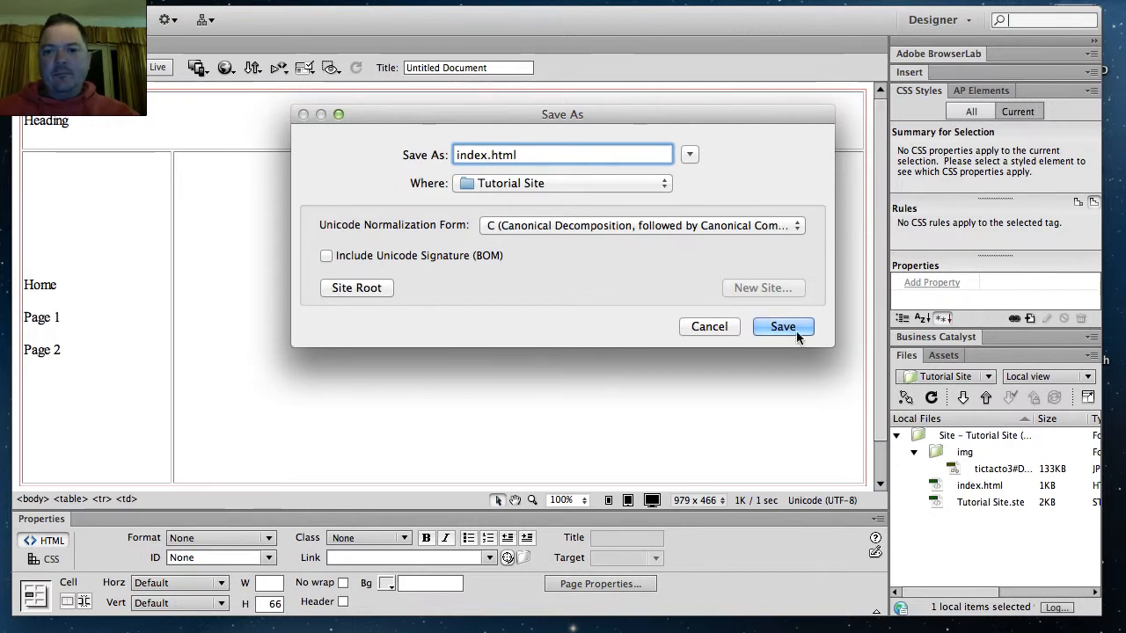
pyautogui.click(796, 335)
pyautogui.click(706, 232)
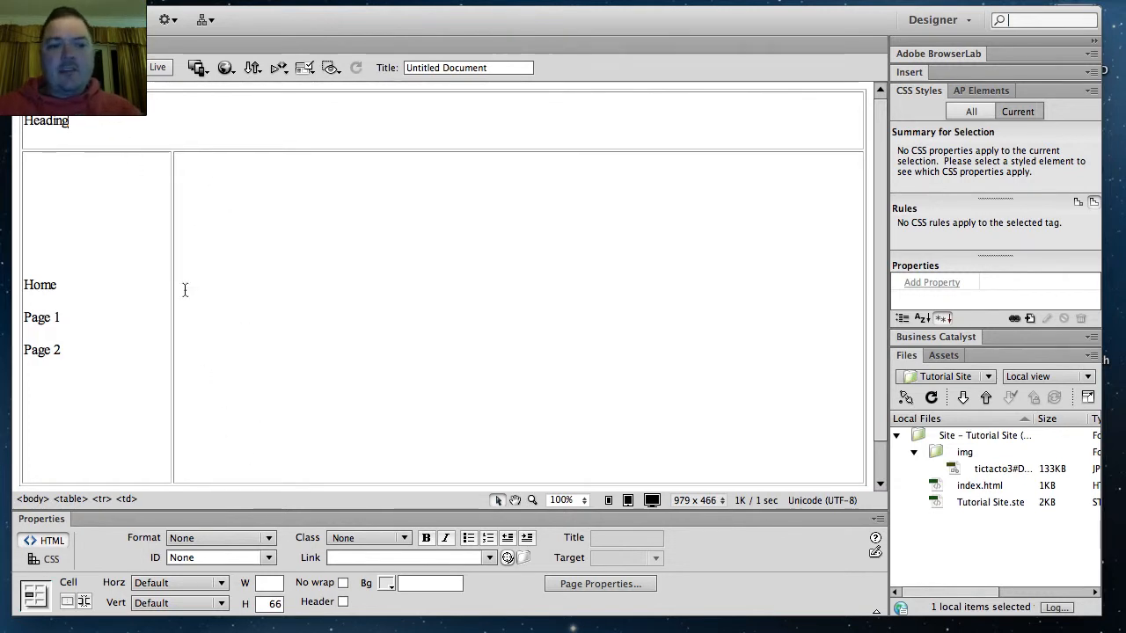
# Step: Replace the heading text with My Tutorial, make it bold and format it as Heading 1
pyautogui.moveTo(88, 122); pyautogui.dragTo(2, 123)
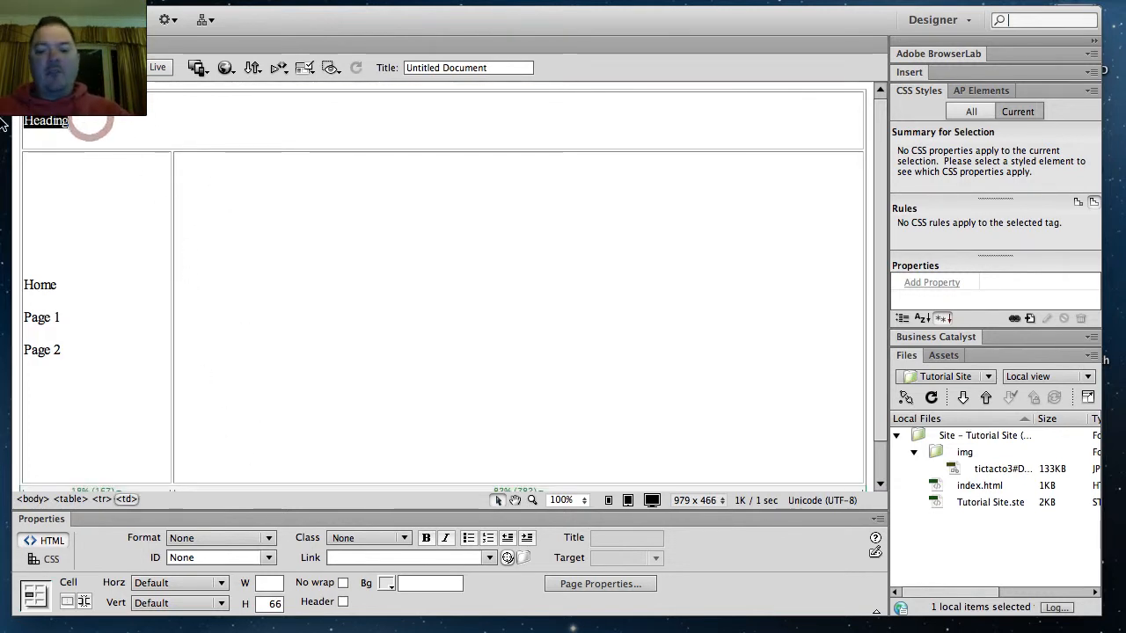
pyautogui.write('My Tutorial')
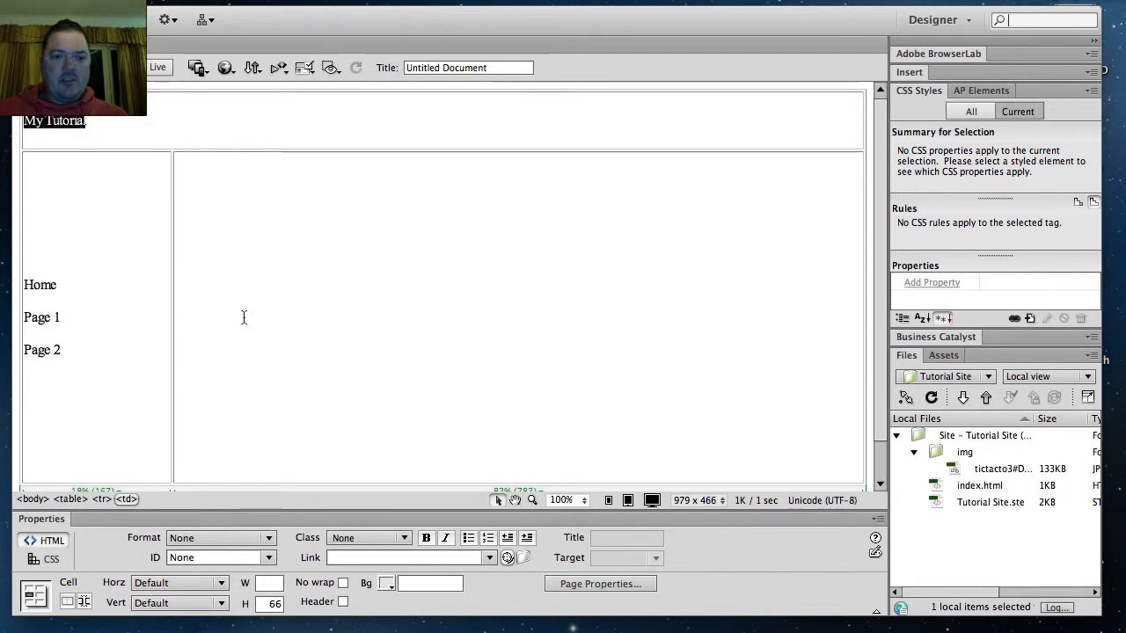
pyautogui.click(428, 539)
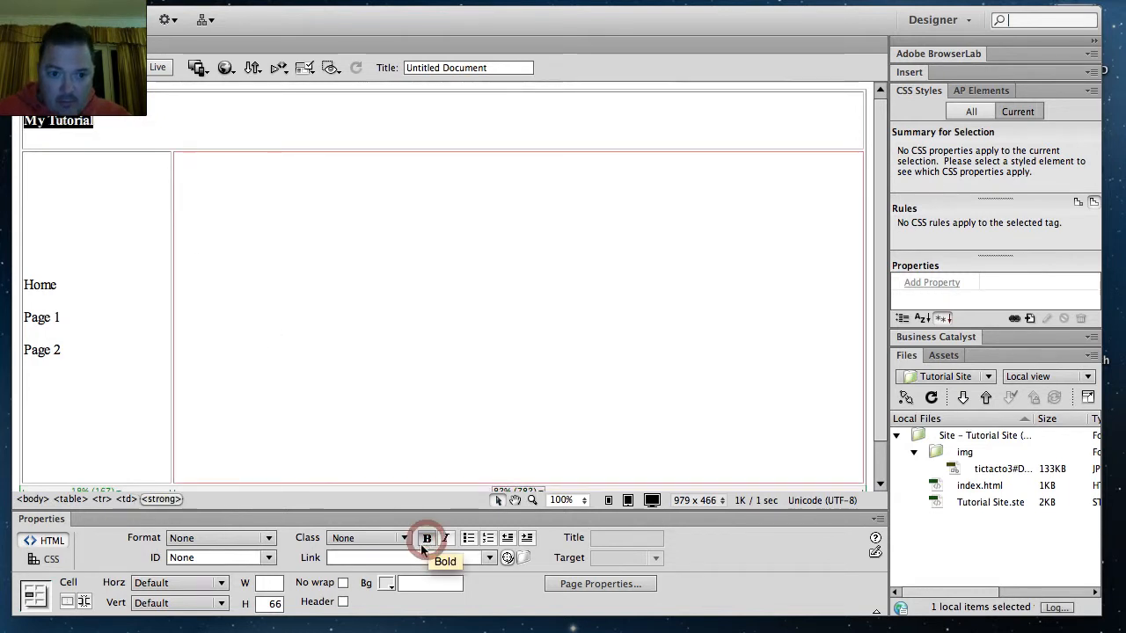
pyautogui.click(266, 538)
pyautogui.click(248, 578)
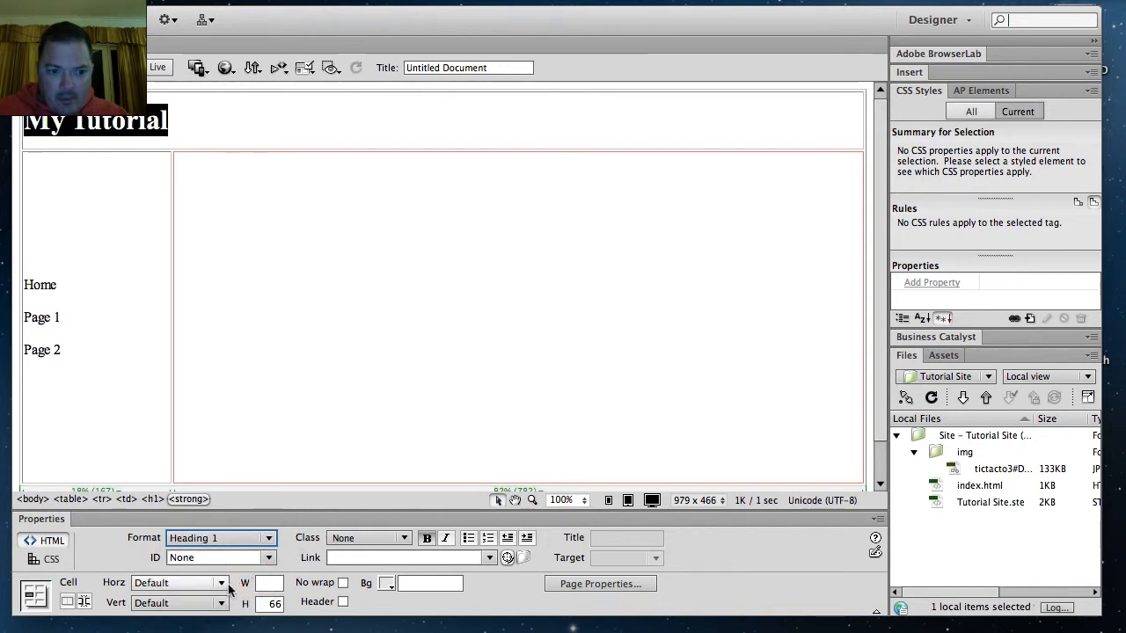
# Step: Set the heading cell's horizontal alignment to Center and its vertical alignment to Middle
pyautogui.click(225, 584)
pyautogui.click(219, 600)
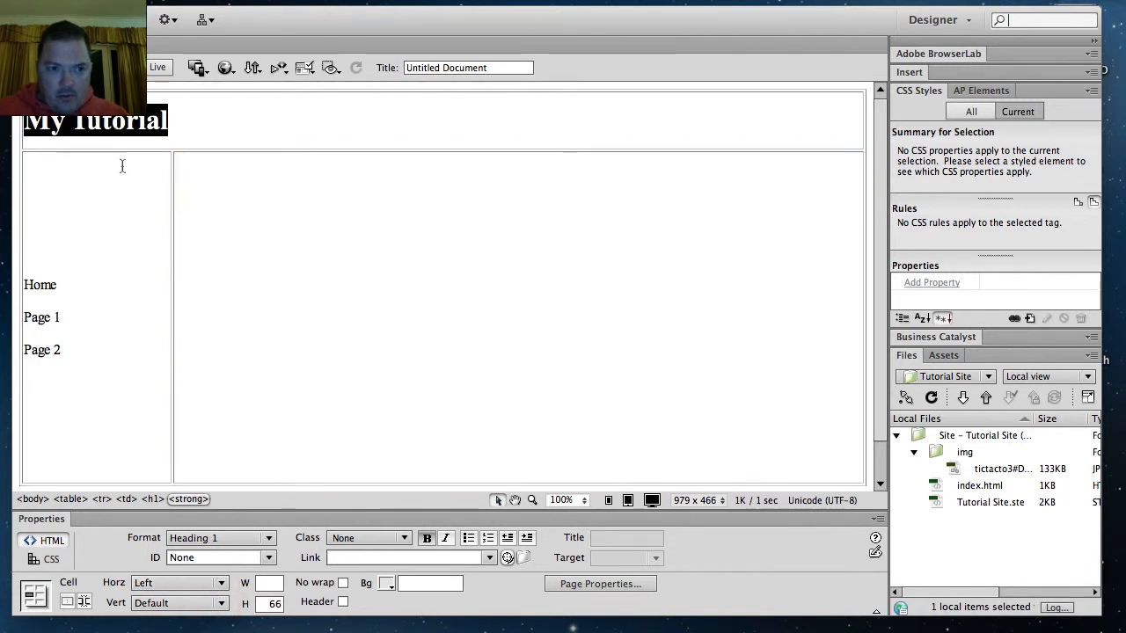
pyautogui.click(220, 582)
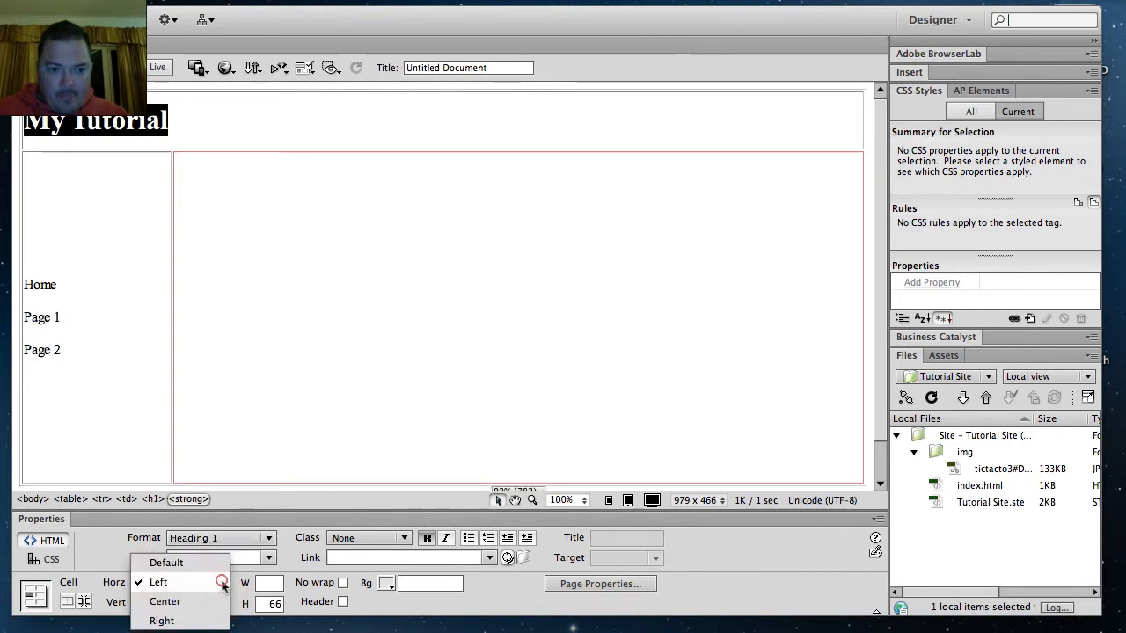
pyautogui.click(211, 602)
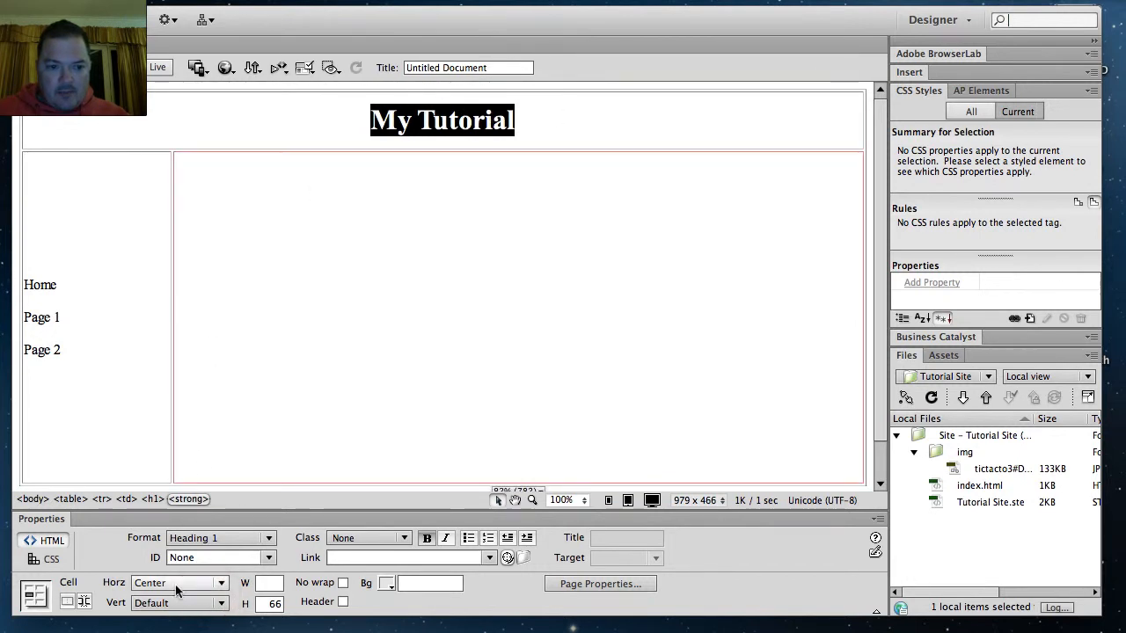
pyautogui.click(222, 603)
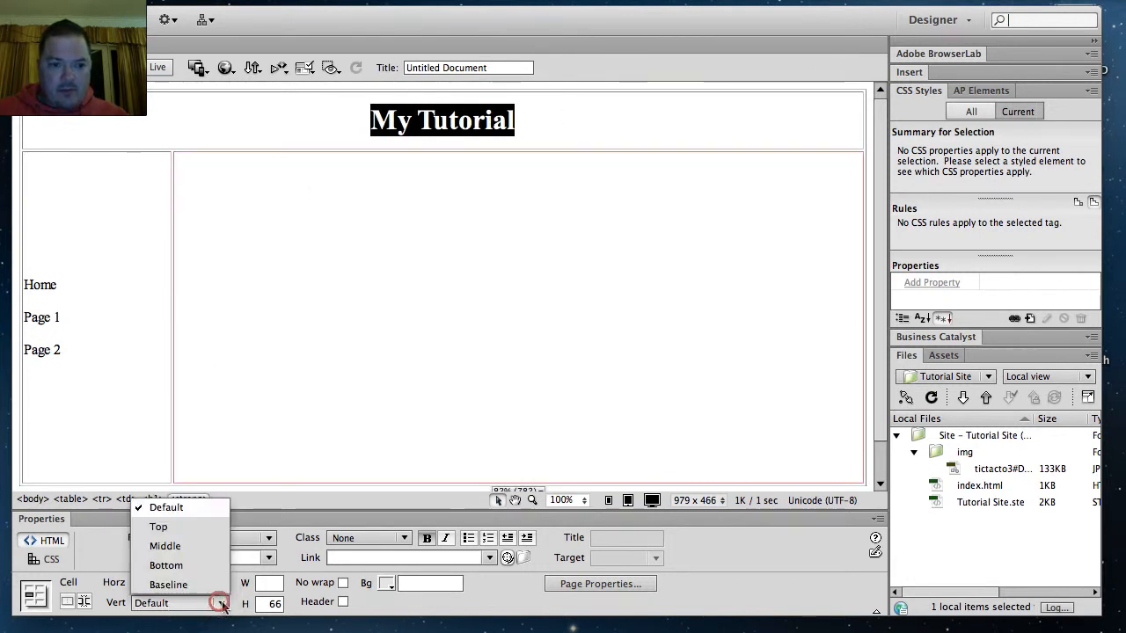
pyautogui.click(200, 545)
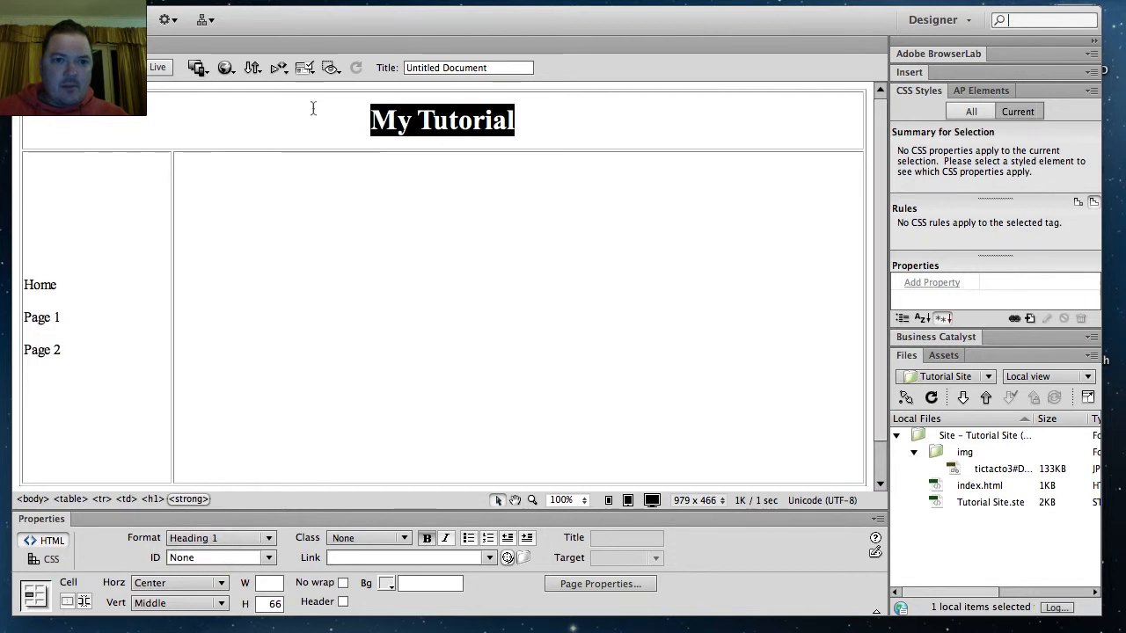
# Step: Try a taller heading row by about 23 pixels, and shrink it back to about 65 pixels
pyautogui.moveTo(344, 152); pyautogui.dragTo(347, 177)
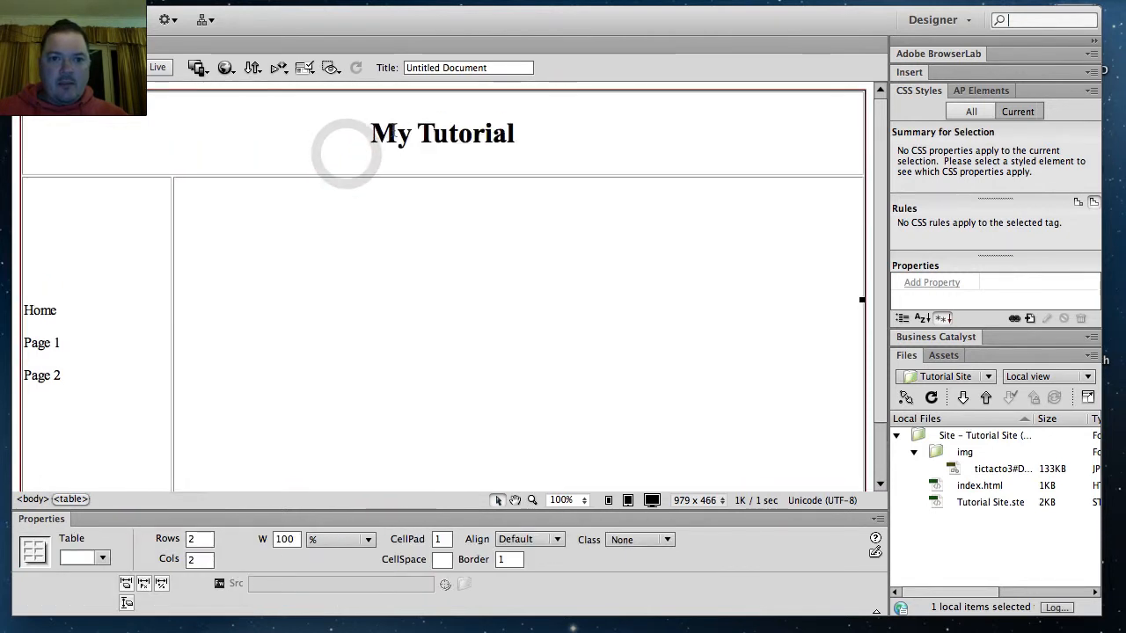
pyautogui.moveTo(338, 176); pyautogui.dragTo(332, 152)
pyautogui.click(235, 559)
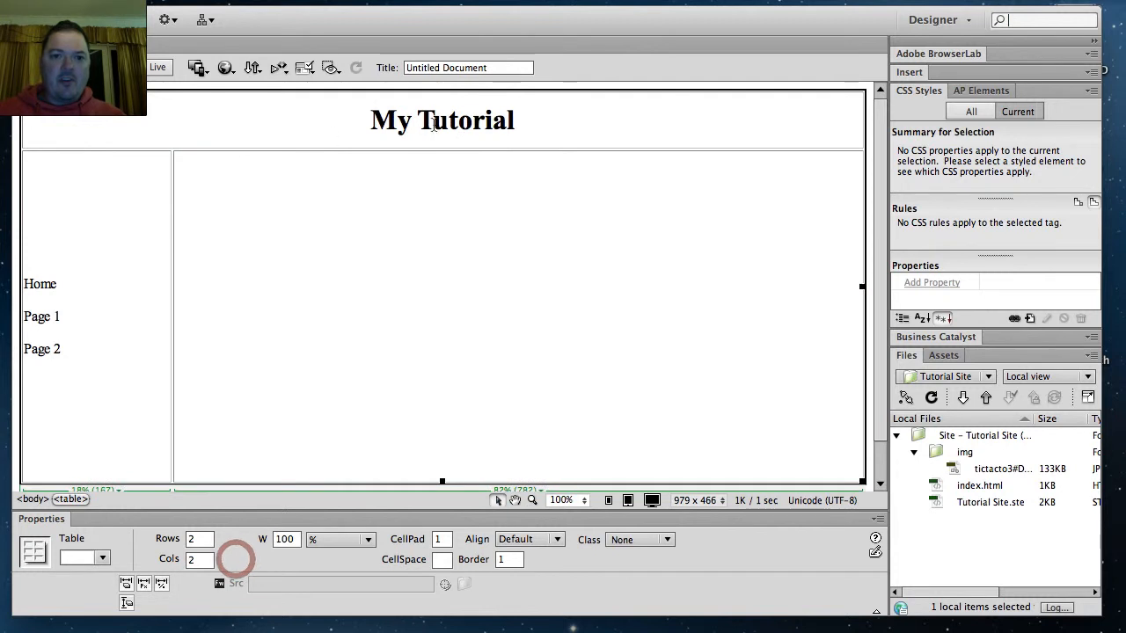
# Step: Set the heading cell's background color to the lighter blue #0099FF
pyautogui.click(186, 128)
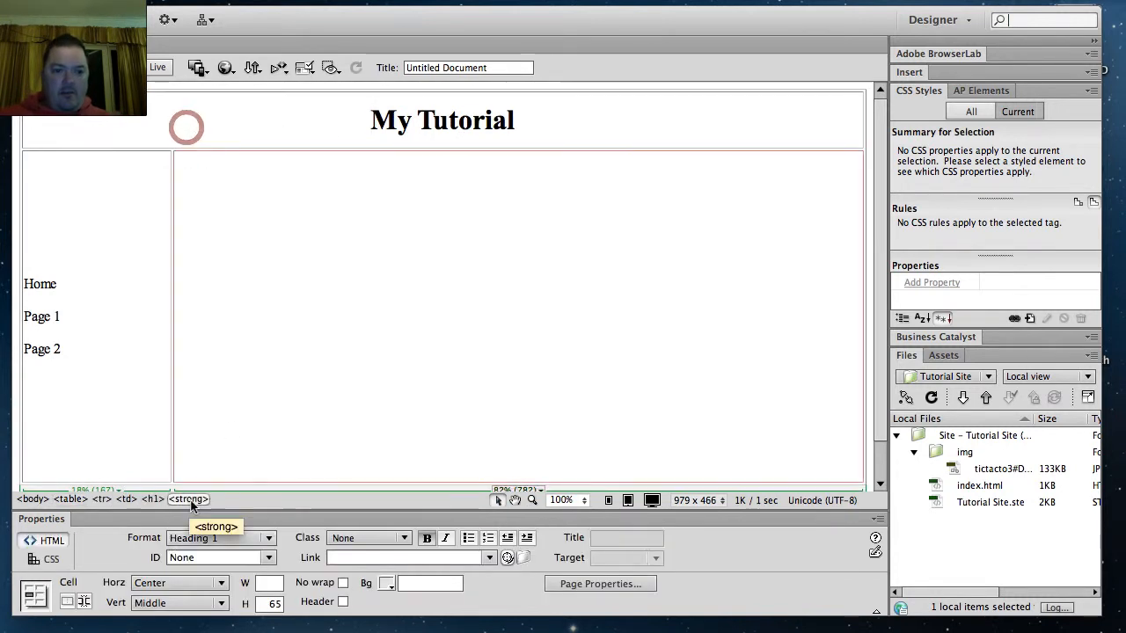
pyautogui.click(302, 123)
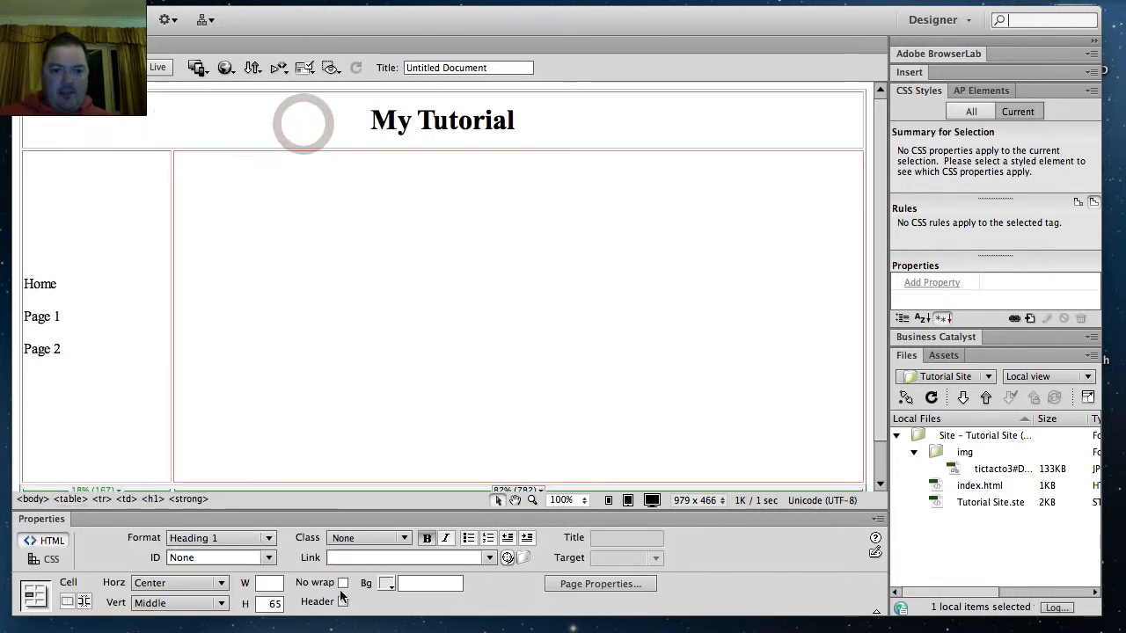
pyautogui.click(387, 584)
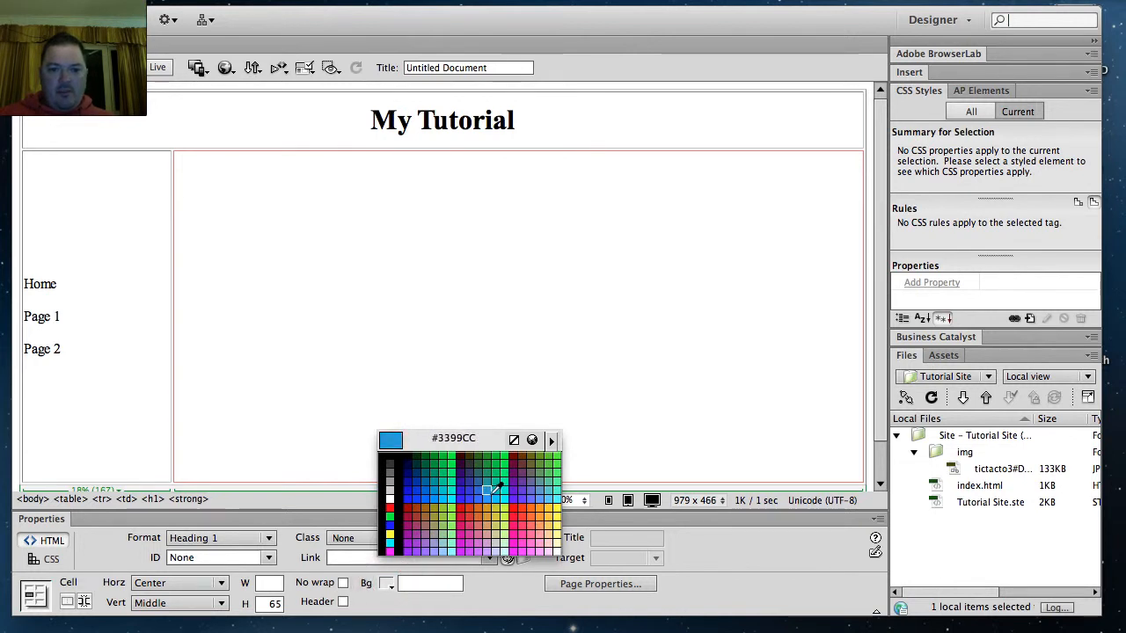
pyautogui.click(409, 498)
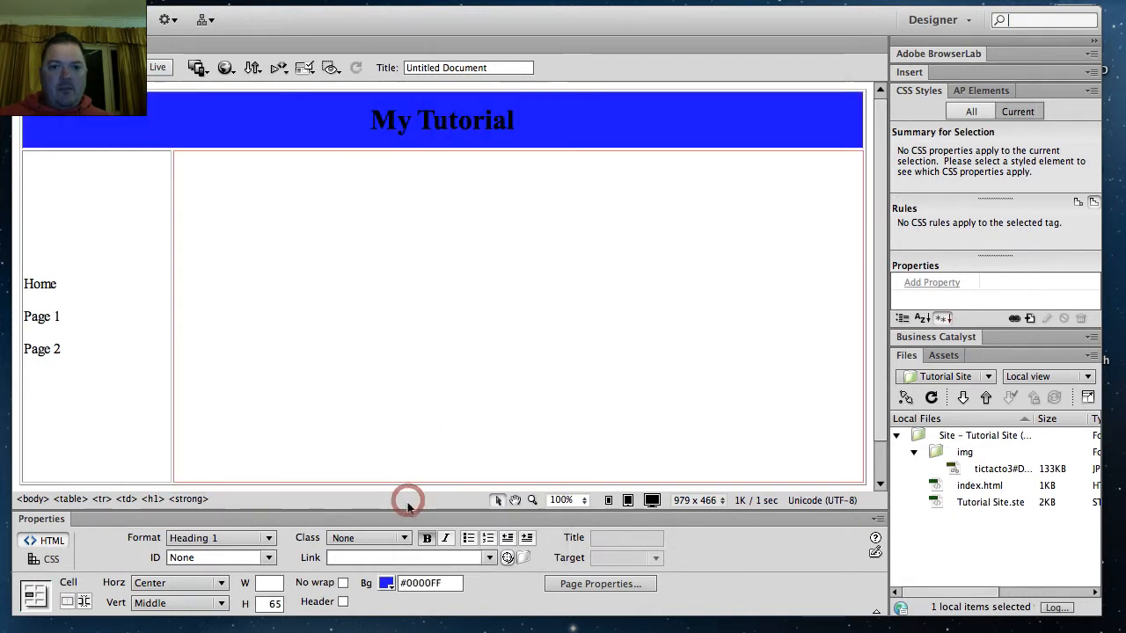
pyautogui.click(387, 585)
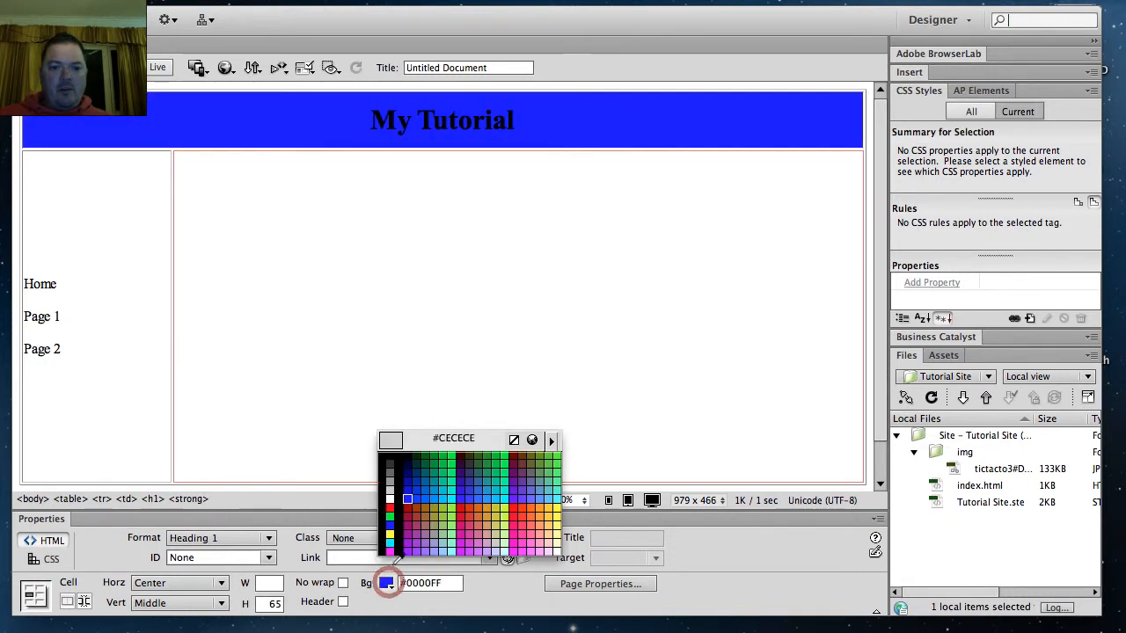
pyautogui.click(435, 498)
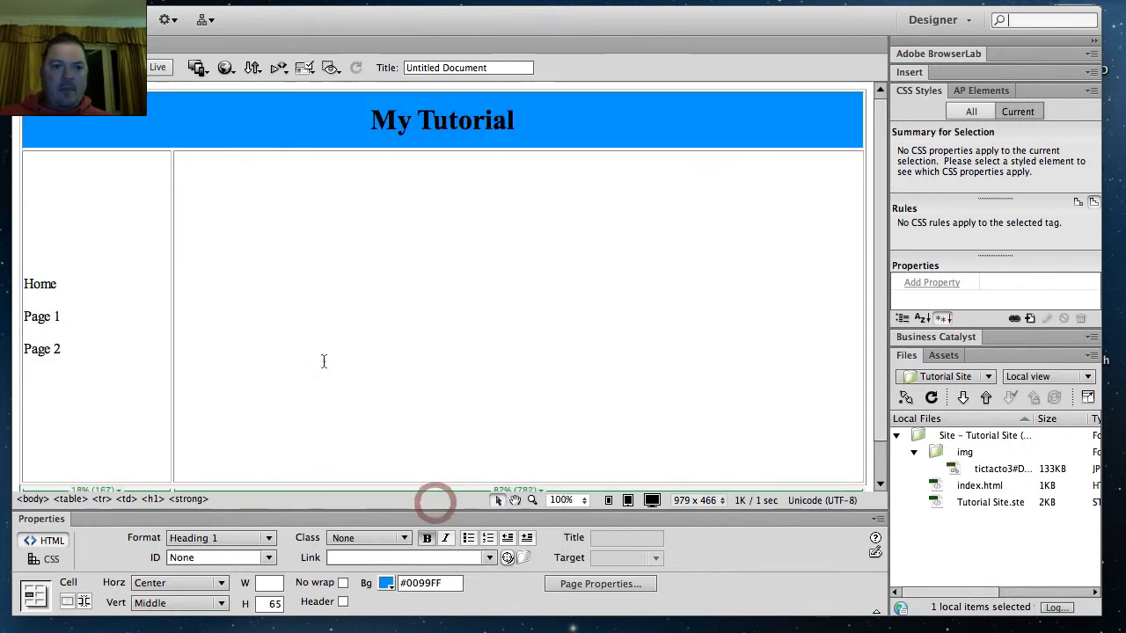
# Step: Give the link cell the background color #0099FF and narrow its column to about 10% (90 pixels)
pyautogui.click(152, 279)
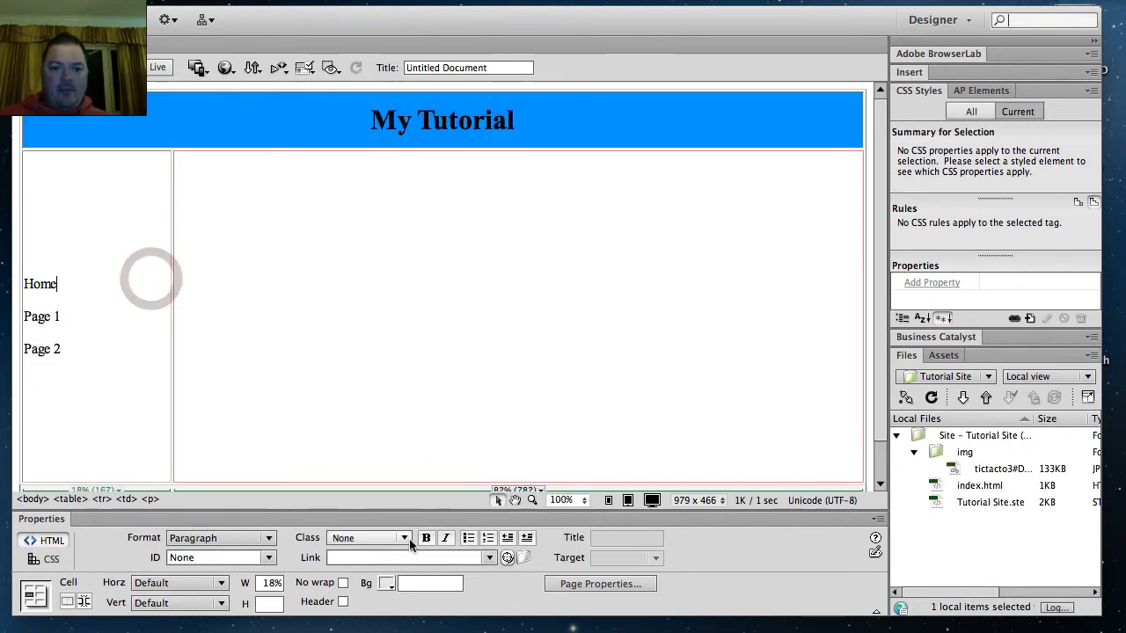
pyautogui.click(387, 583)
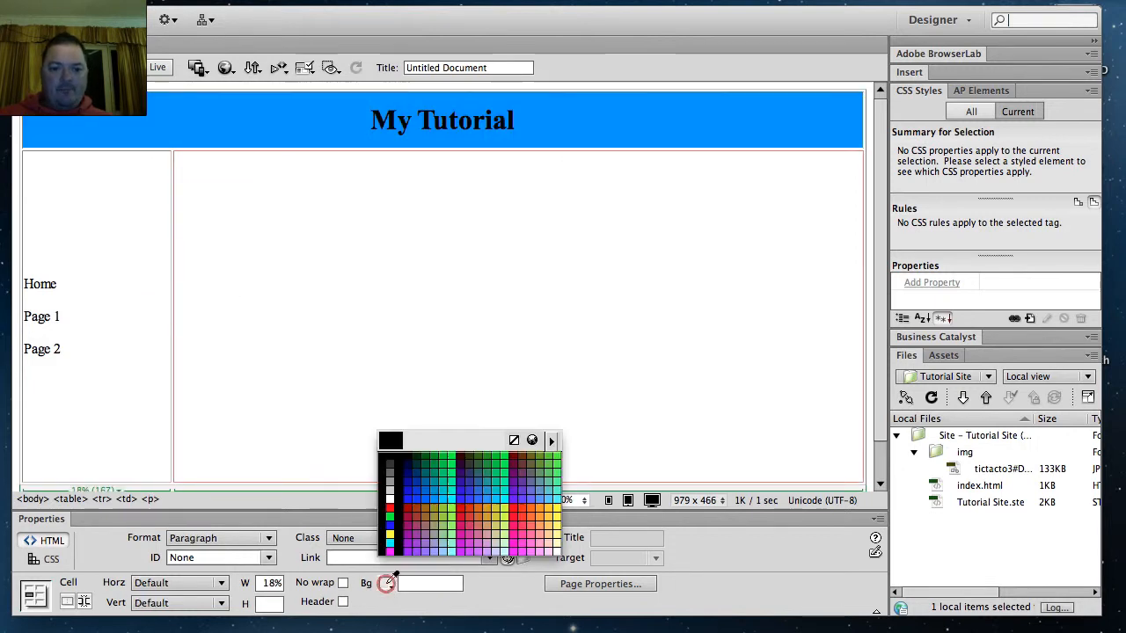
pyautogui.click(435, 499)
pyautogui.moveTo(172, 354); pyautogui.dragTo(104, 356)
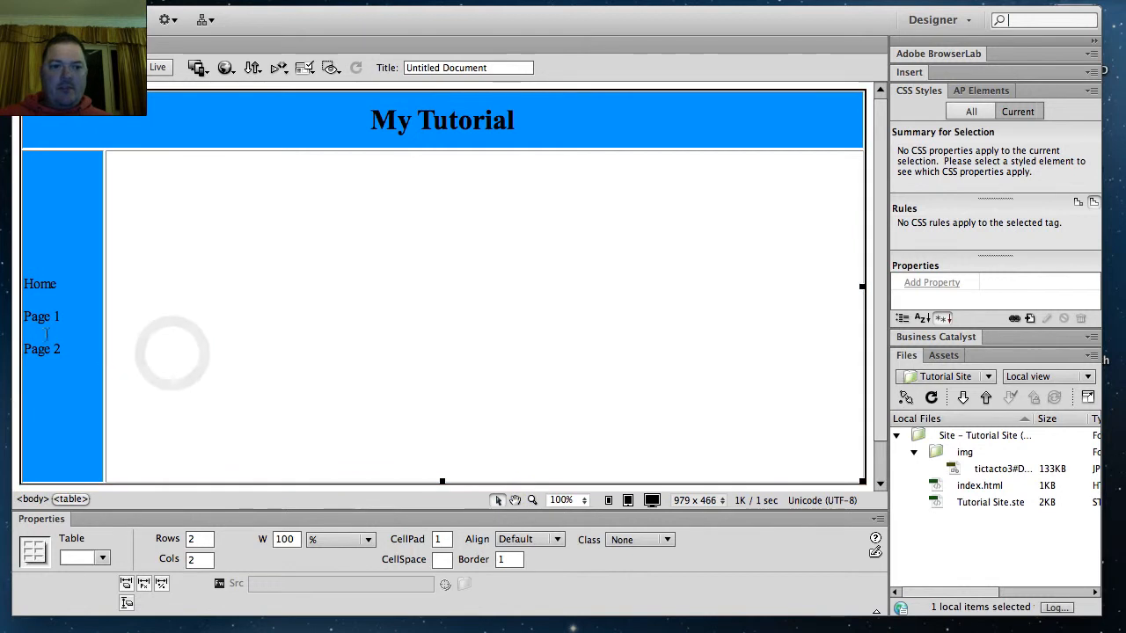
# Step: Set the large empty content cell's background color to #66CCFF
pyautogui.click(216, 284)
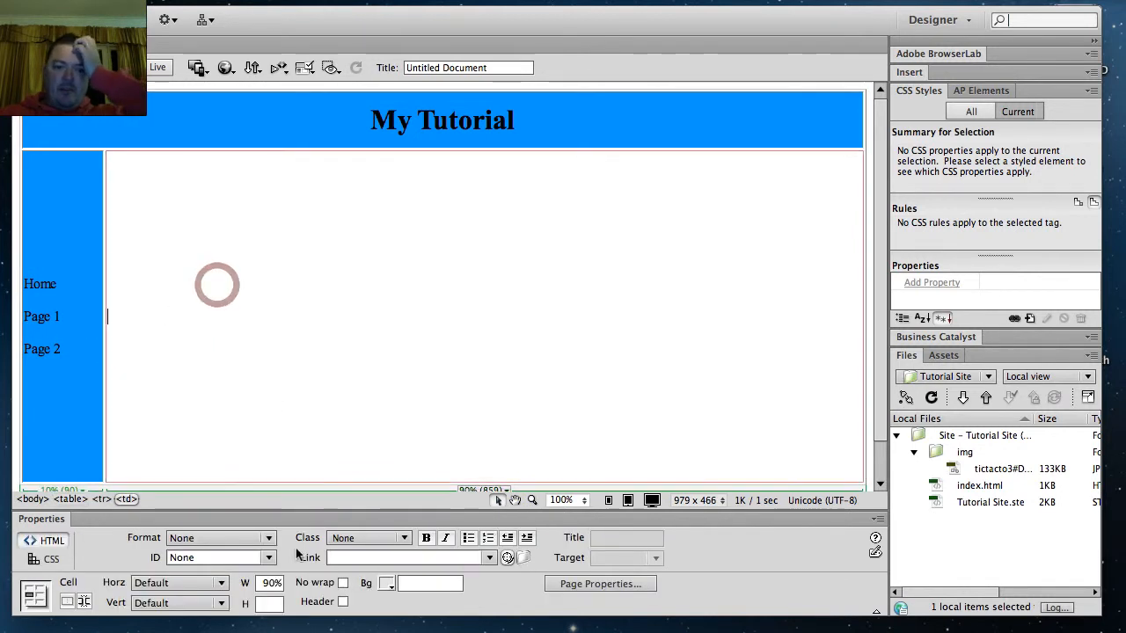
pyautogui.click(386, 584)
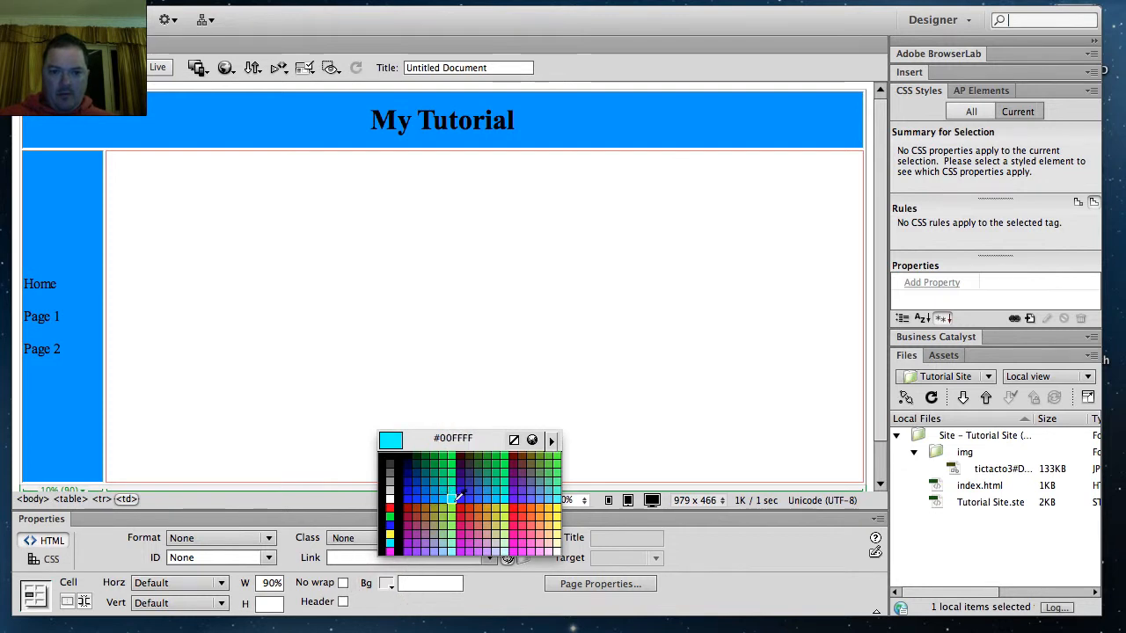
pyautogui.click(551, 498)
pyautogui.click(486, 361)
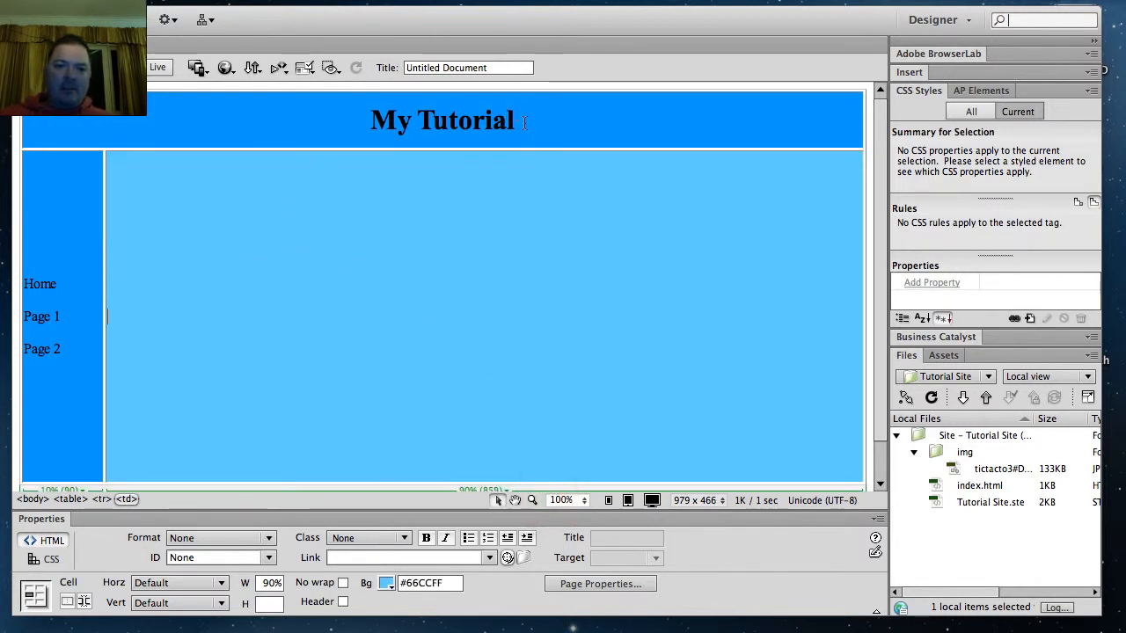
pyautogui.moveTo(524, 122); pyautogui.dragTo(370, 121)
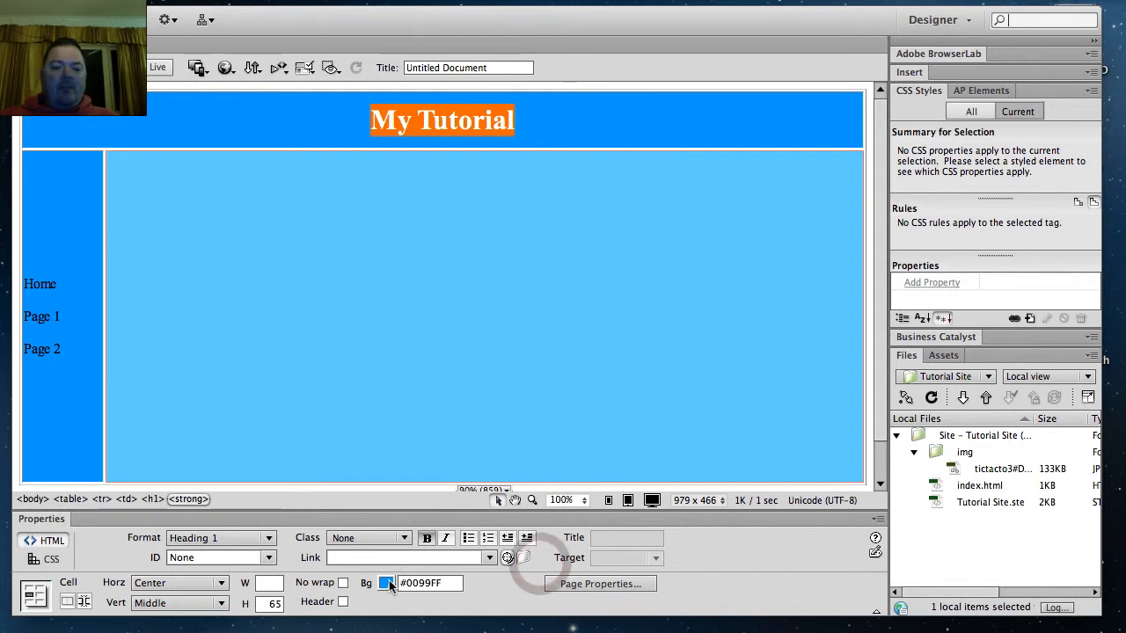
pyautogui.click(51, 559)
pyautogui.click(51, 541)
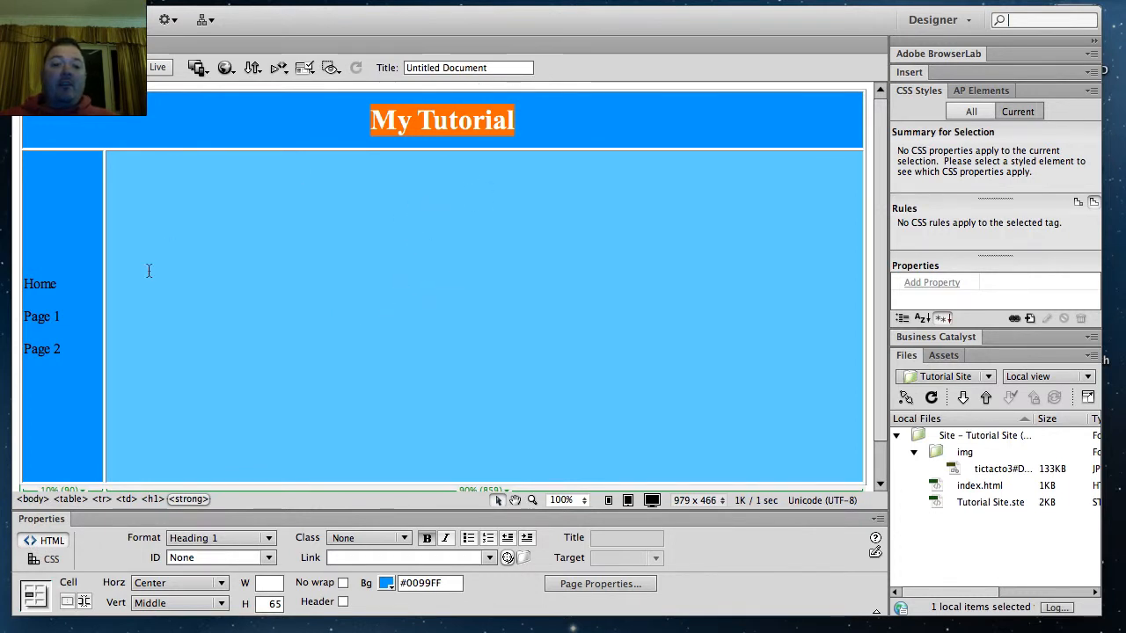
pyautogui.moveTo(74, 285); pyautogui.dragTo(26, 287)
pyautogui.moveTo(69, 318); pyautogui.dragTo(24, 318)
pyautogui.moveTo(69, 350); pyautogui.dragTo(25, 351)
pyautogui.moveTo(69, 318); pyautogui.dragTo(24, 319)
pyautogui.moveTo(63, 285); pyautogui.dragTo(31, 278)
pyautogui.moveTo(525, 121); pyautogui.dragTo(371, 121)
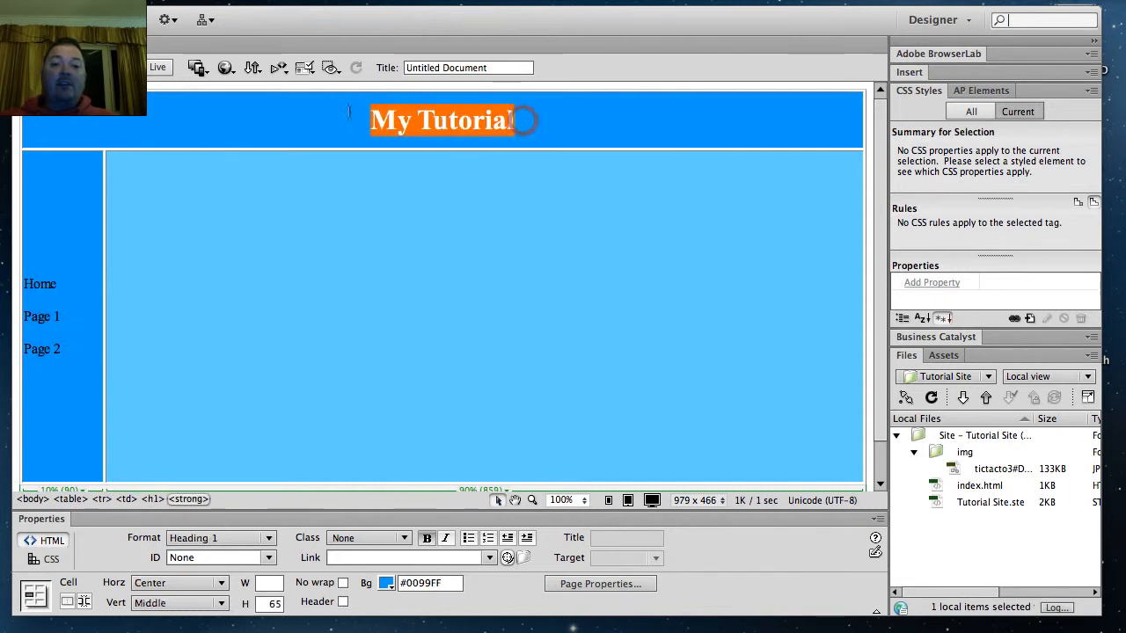
# Step: Open the page properties and examine the Appearance (CSS), Appearance (HTML) and Links (CSS) settings
pyautogui.click(568, 586)
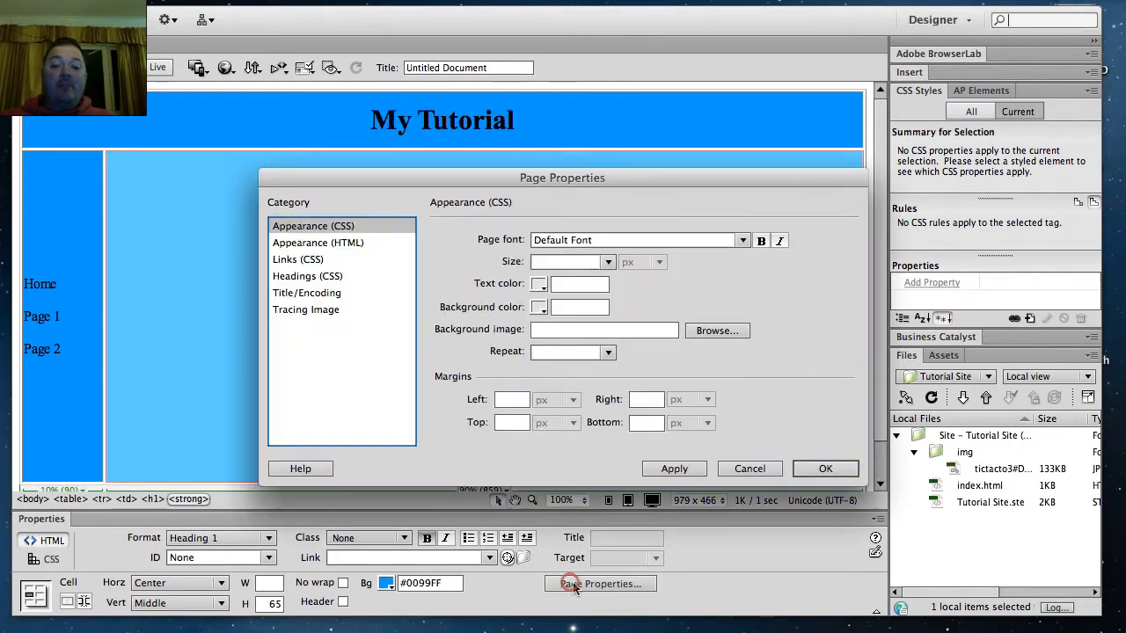
pyautogui.click(317, 243)
pyautogui.click(313, 227)
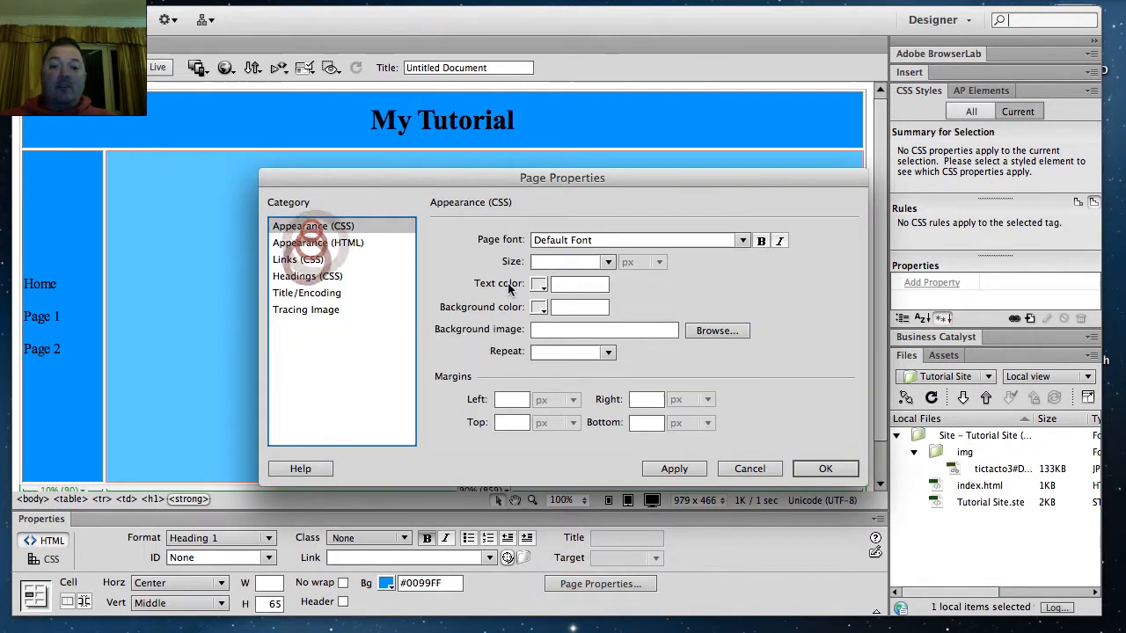
pyautogui.click(360, 243)
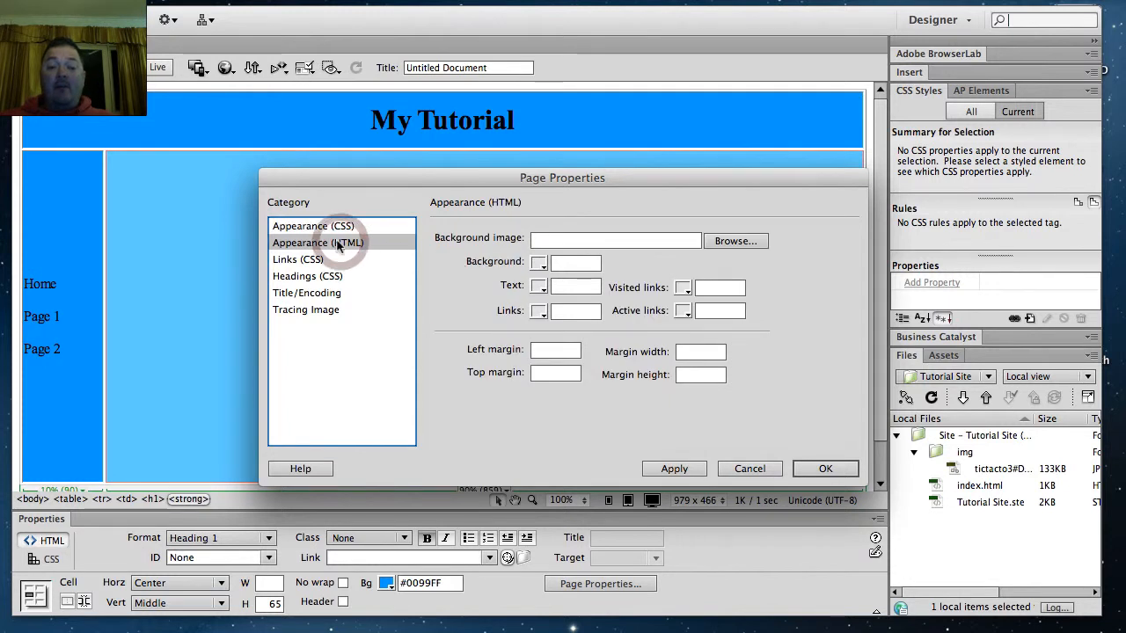
pyautogui.click(349, 227)
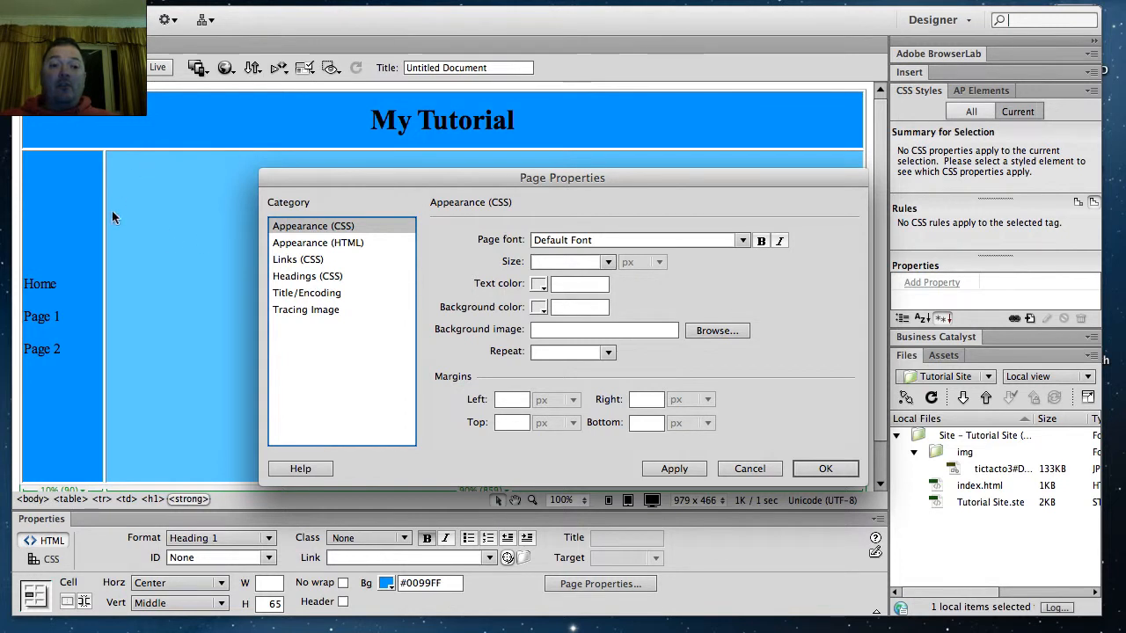
pyautogui.click(337, 245)
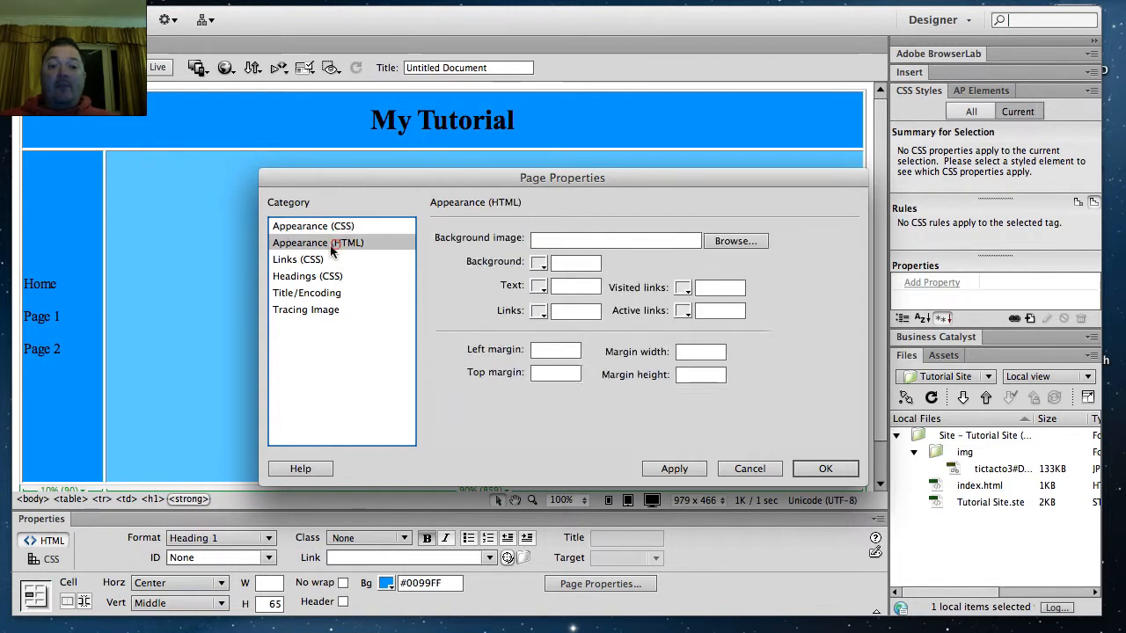
pyautogui.click(331, 259)
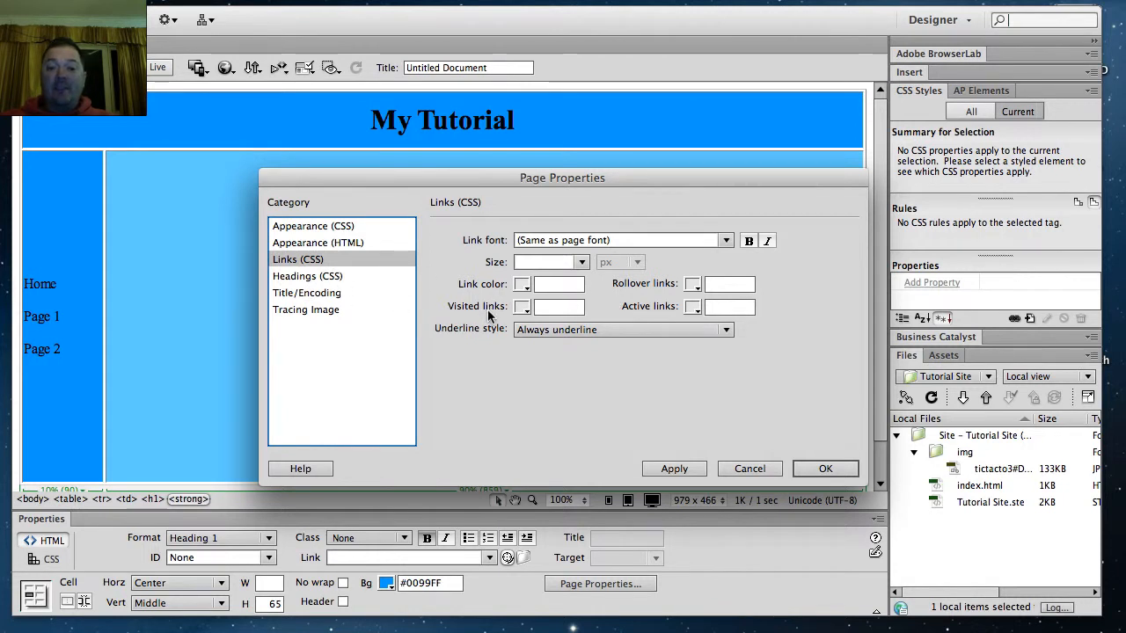
# Step: Set the page-wide text color to white (#FFF) in the Appearance (CSS) page properties and apply it
pyautogui.click(335, 226)
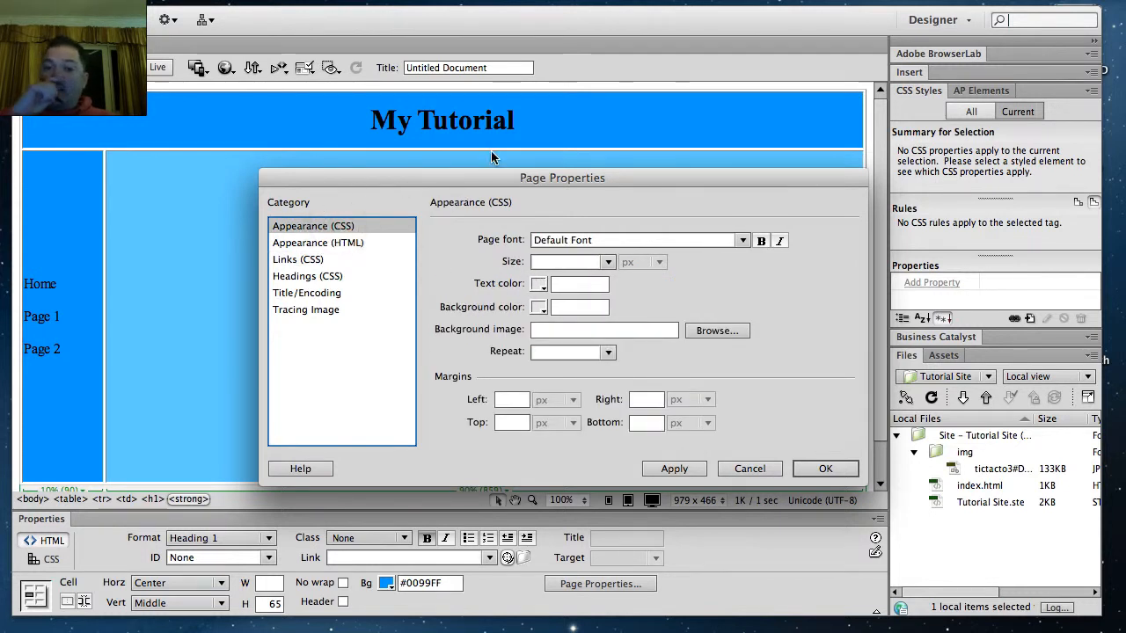
pyautogui.click(540, 195)
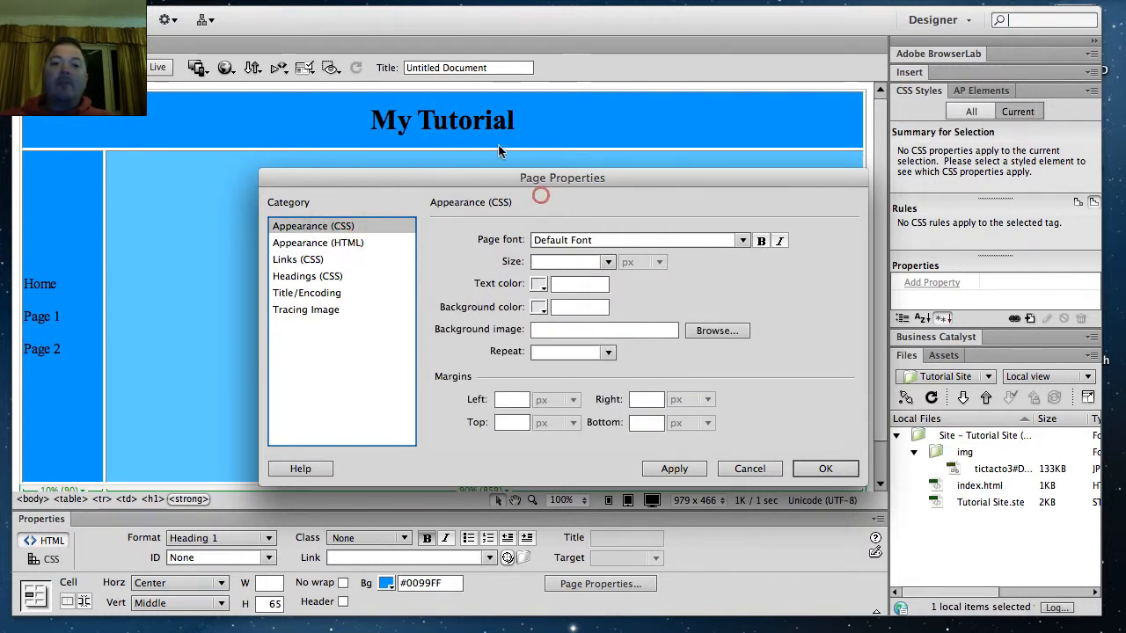
pyautogui.click(539, 284)
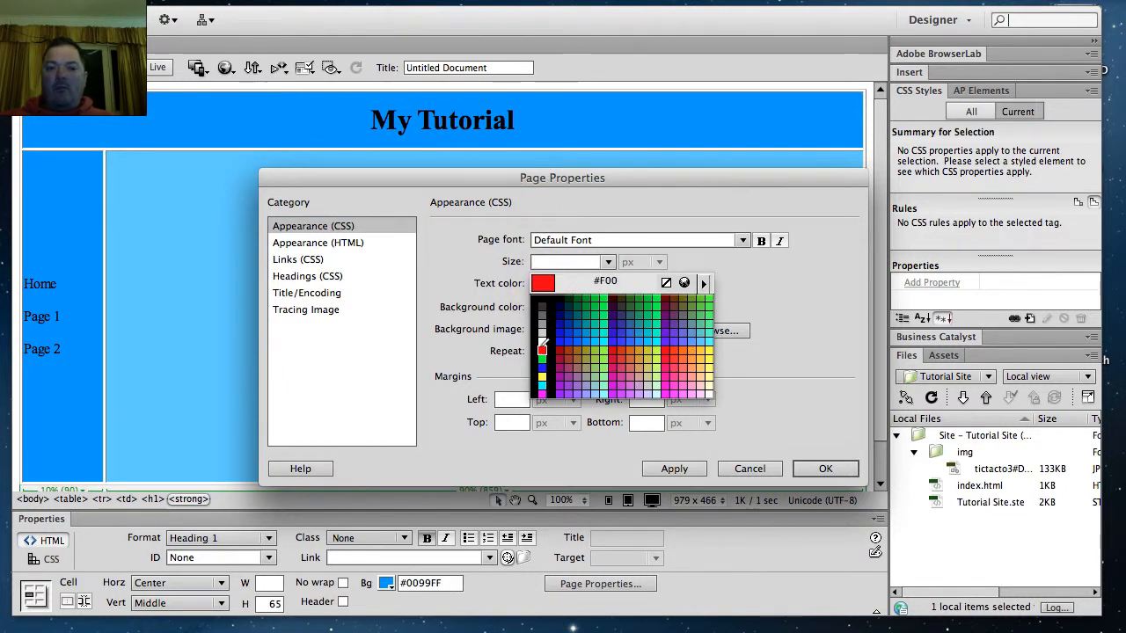
pyautogui.click(543, 343)
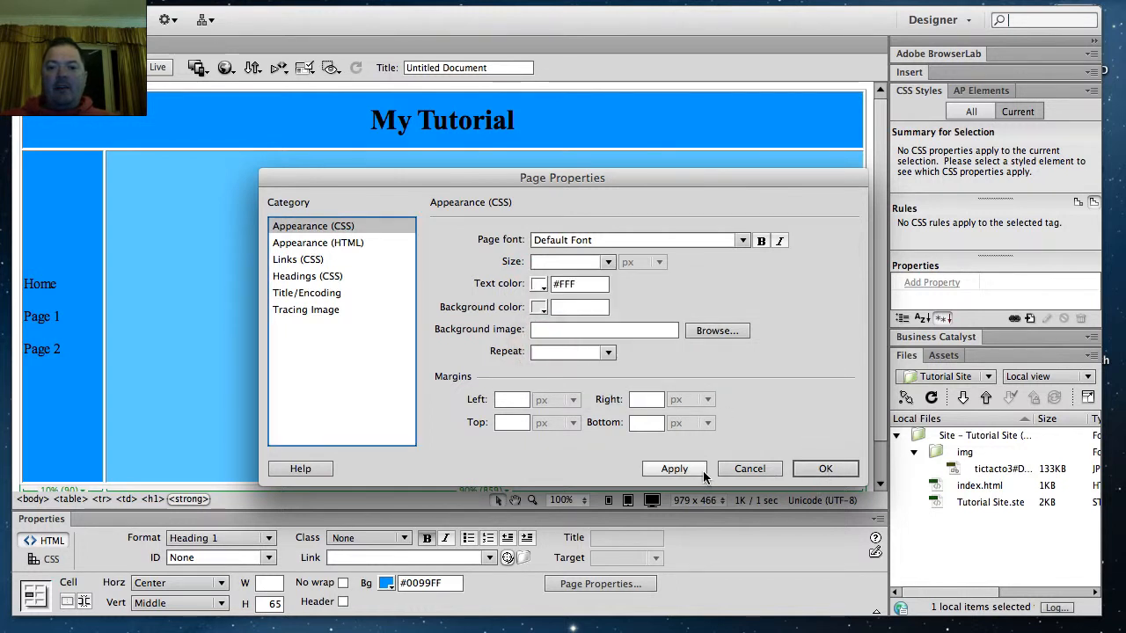
pyautogui.click(674, 468)
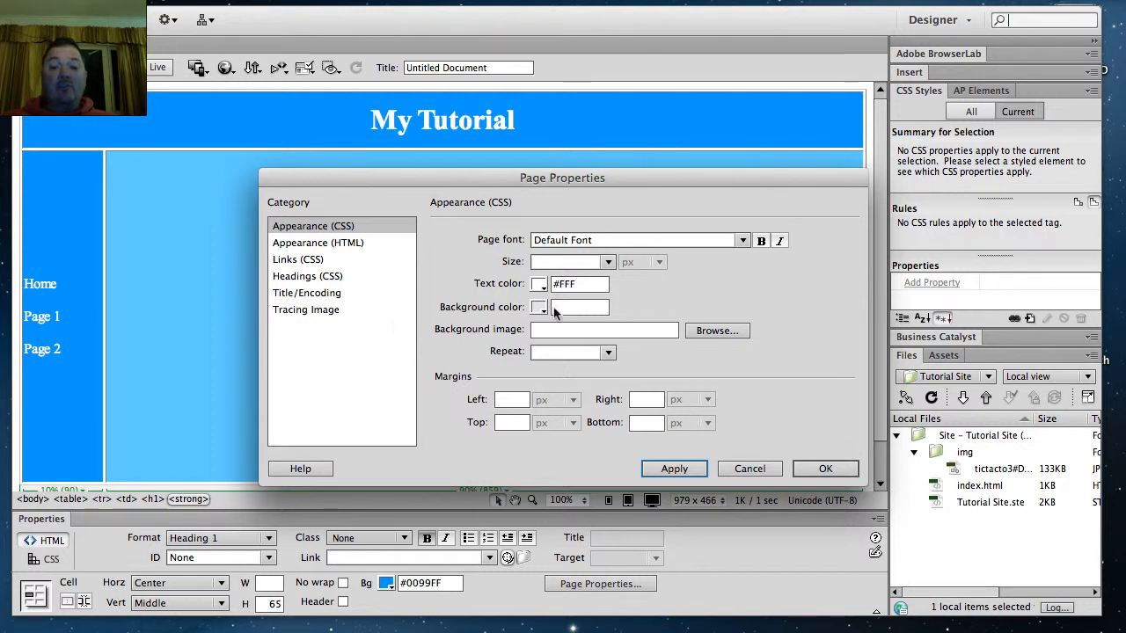
# Step: Set the page background color to dark blue #069 and apply it
pyautogui.click(539, 307)
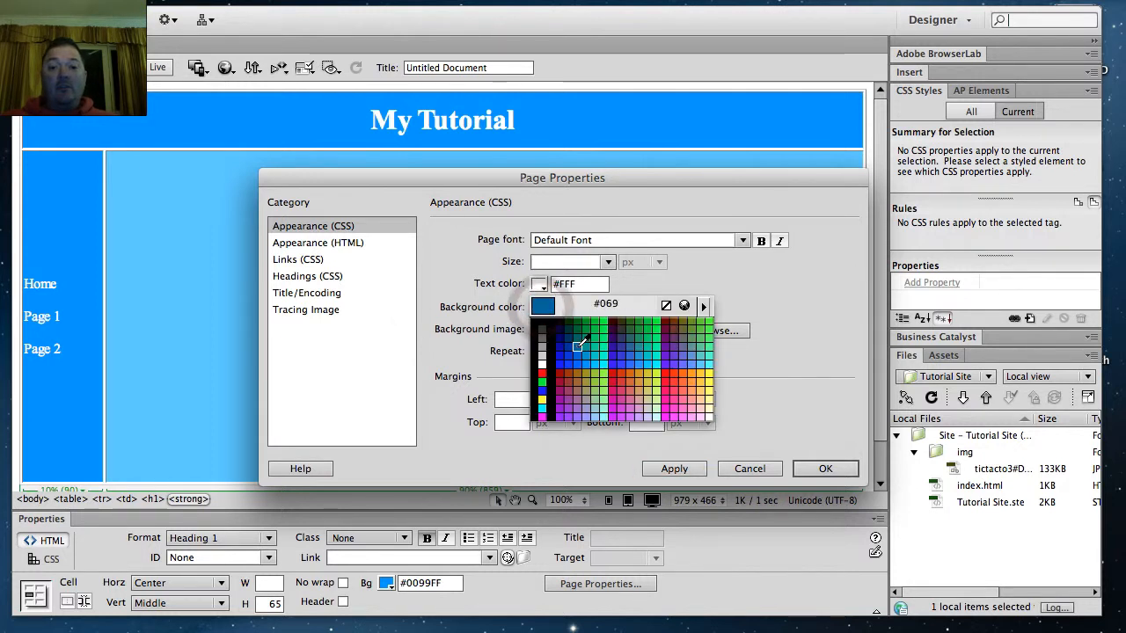
pyautogui.click(578, 346)
pyautogui.click(674, 468)
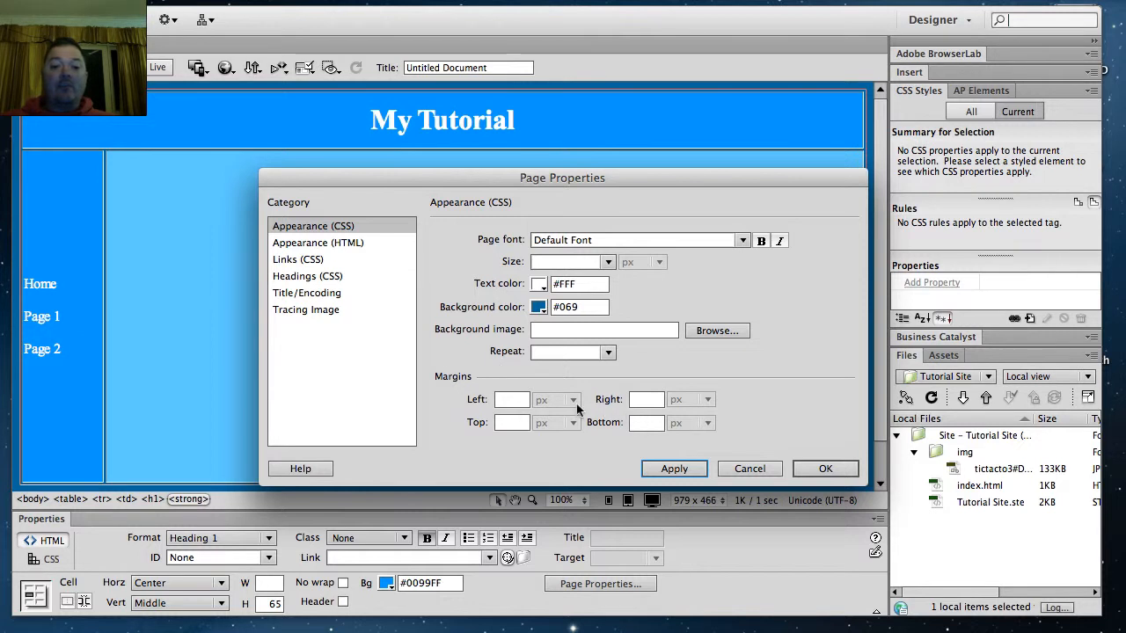
# Step: In the Links (CSS) page properties, set the link color to #FFC and the rollover link color to #FC0
pyautogui.click(310, 260)
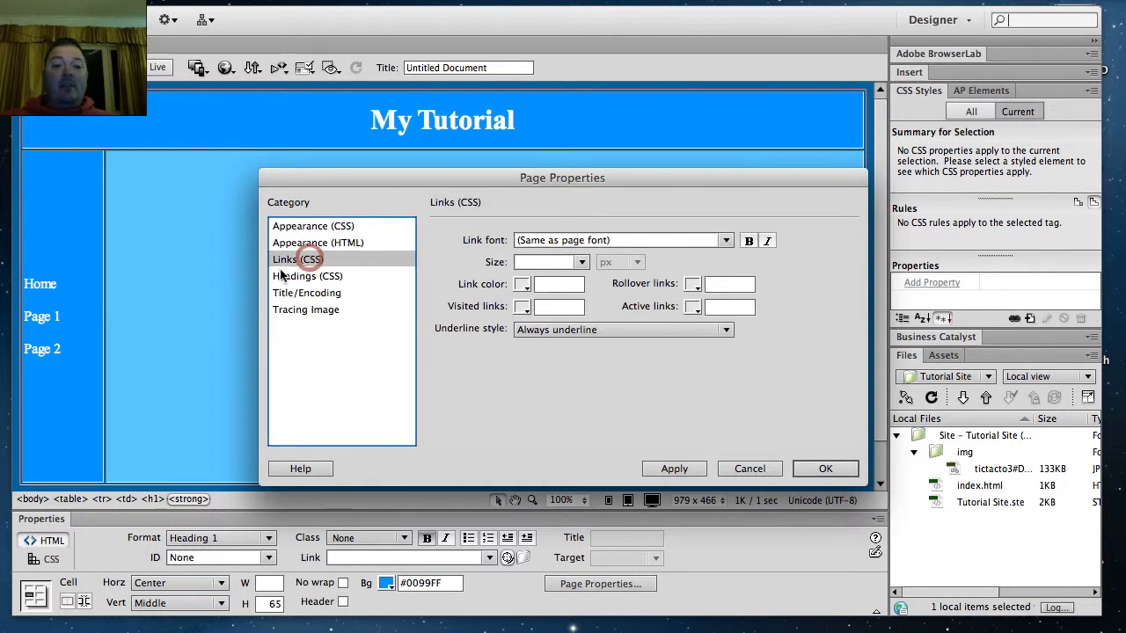
pyautogui.click(522, 288)
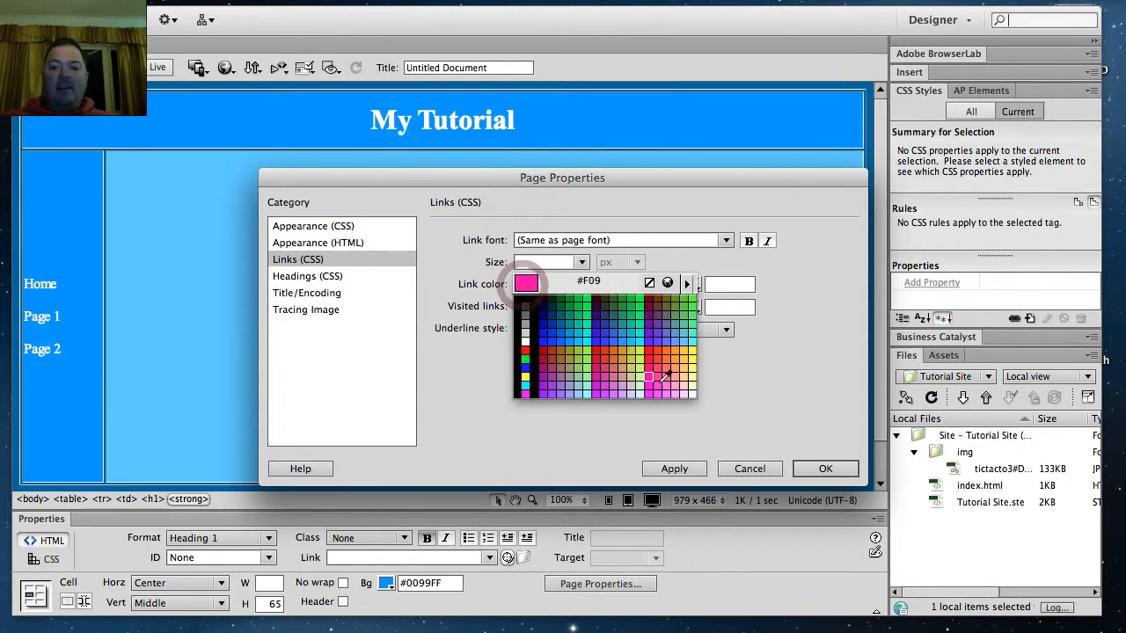
pyautogui.click(693, 384)
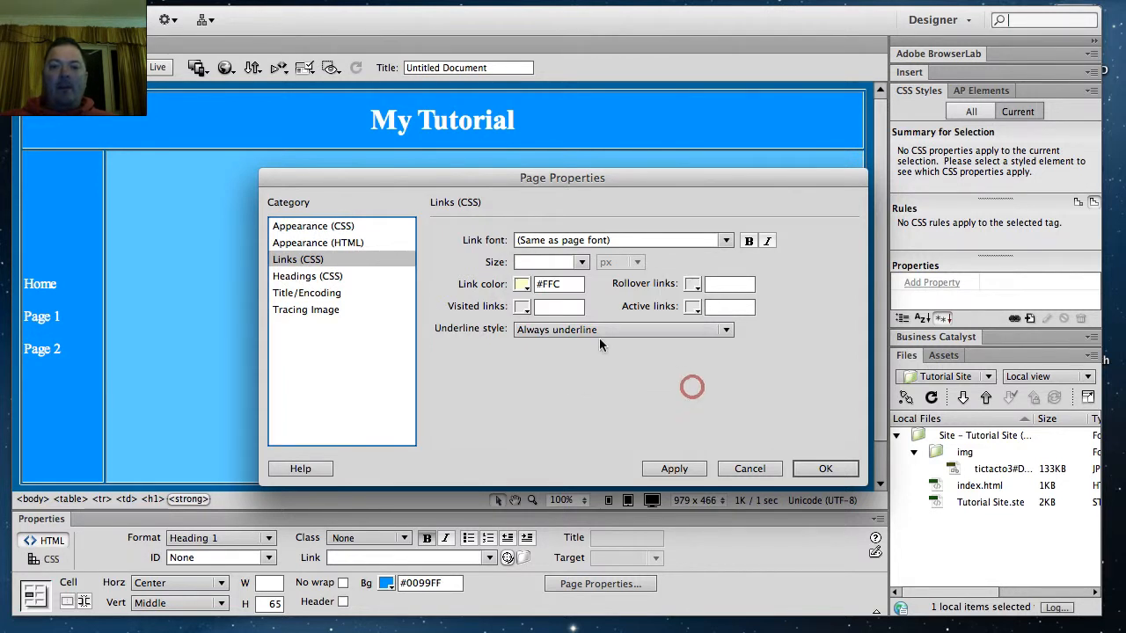
pyautogui.click(695, 287)
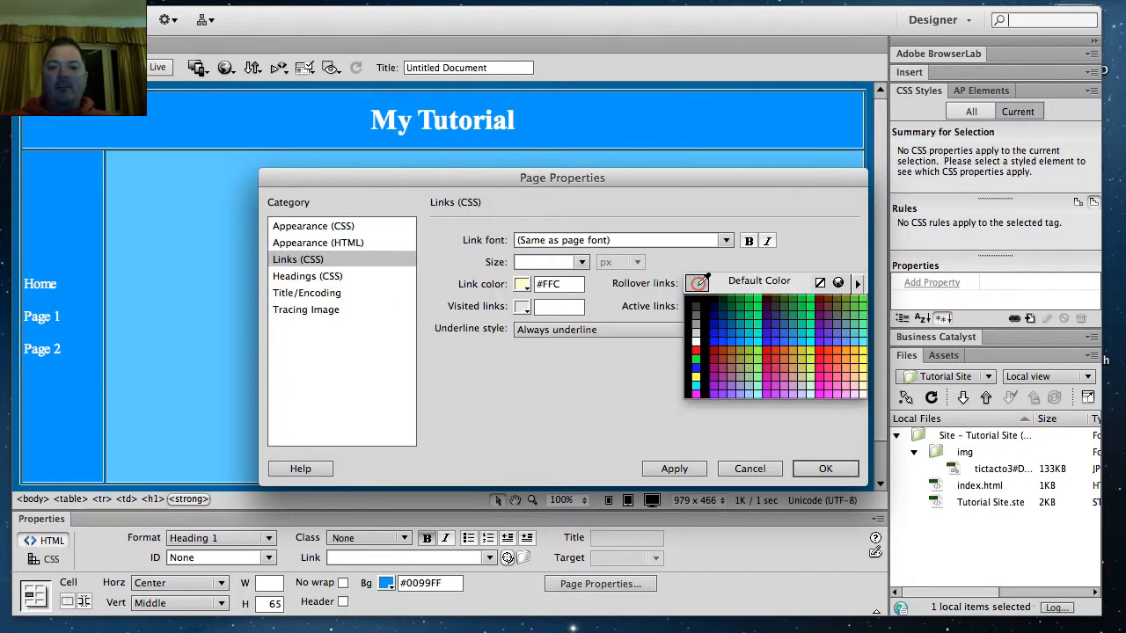
pyautogui.click(856, 352)
# Step: Set the visited links color to dark blue #009
pyautogui.click(527, 305)
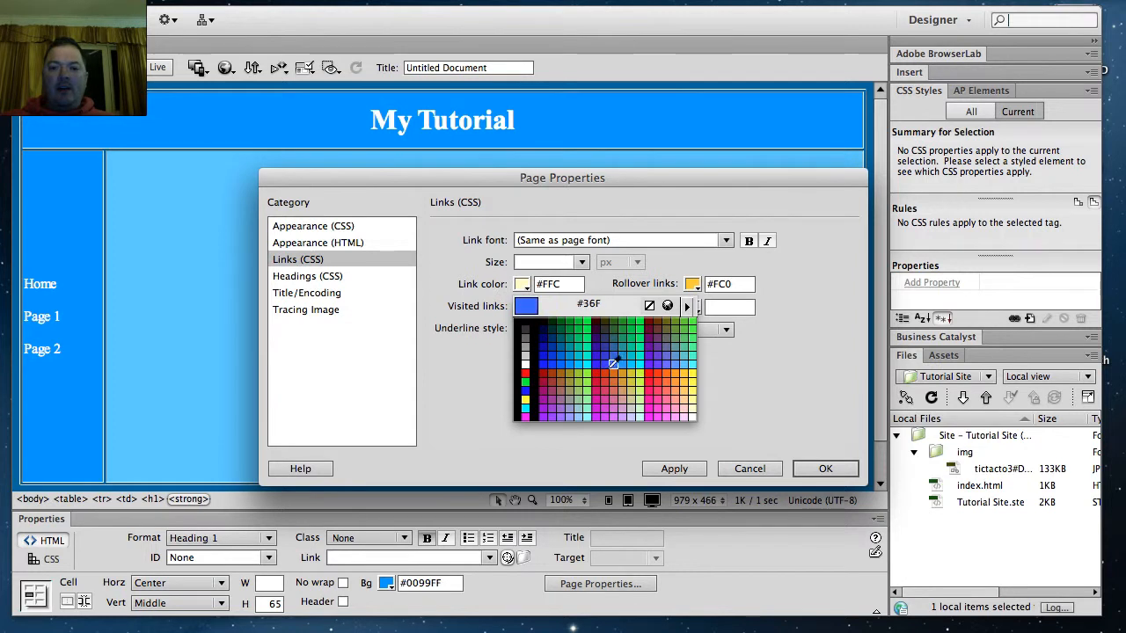
pyautogui.click(545, 337)
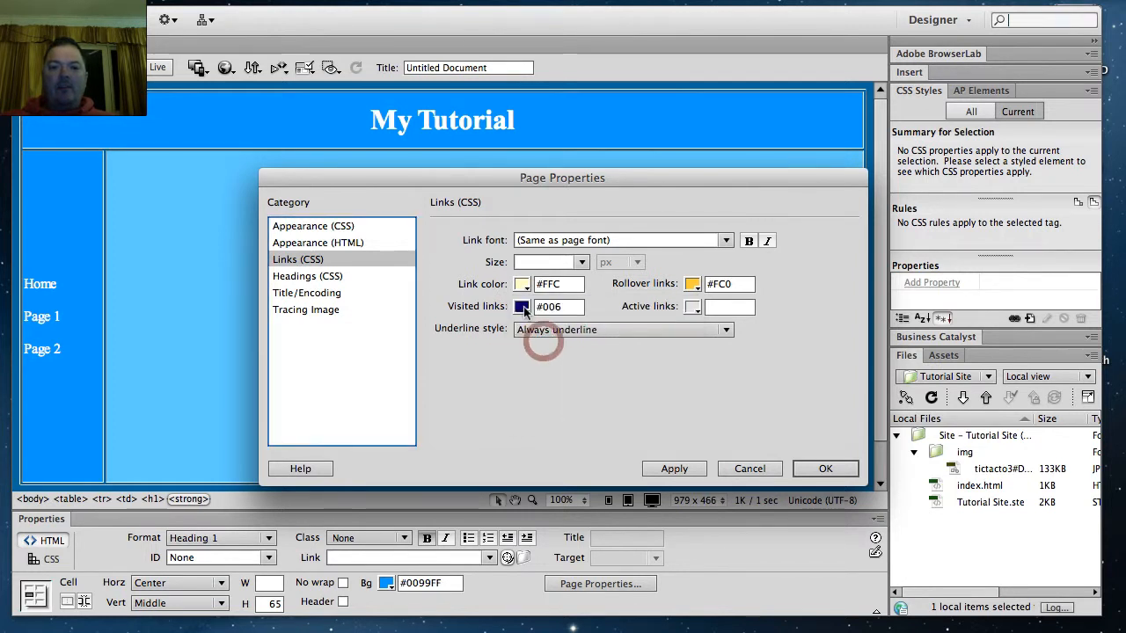
pyautogui.click(525, 307)
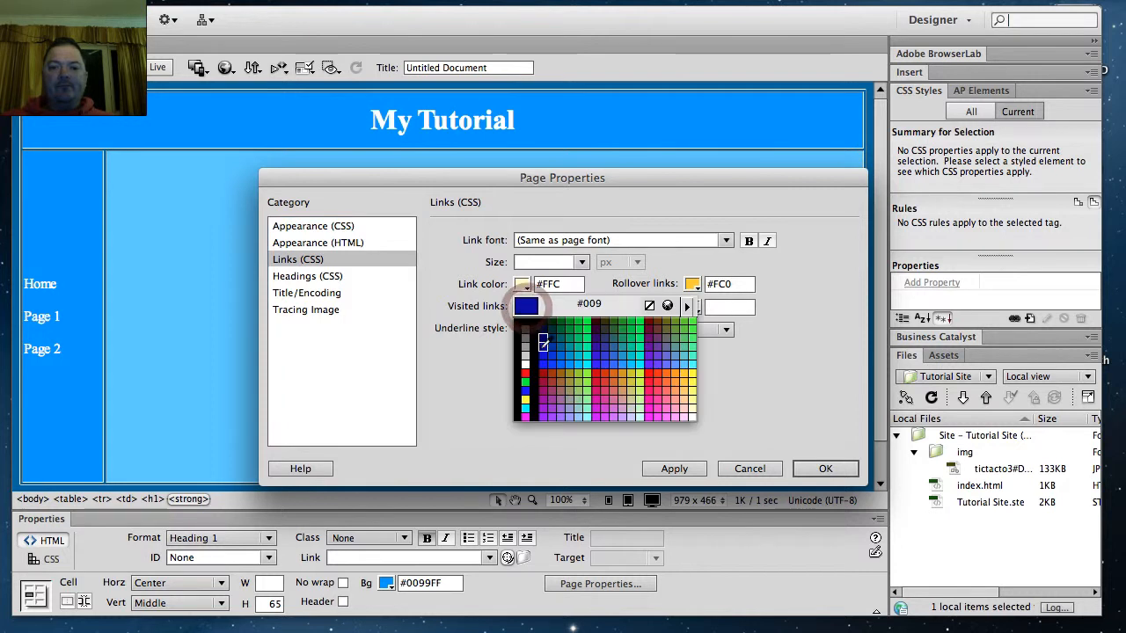
pyautogui.click(543, 343)
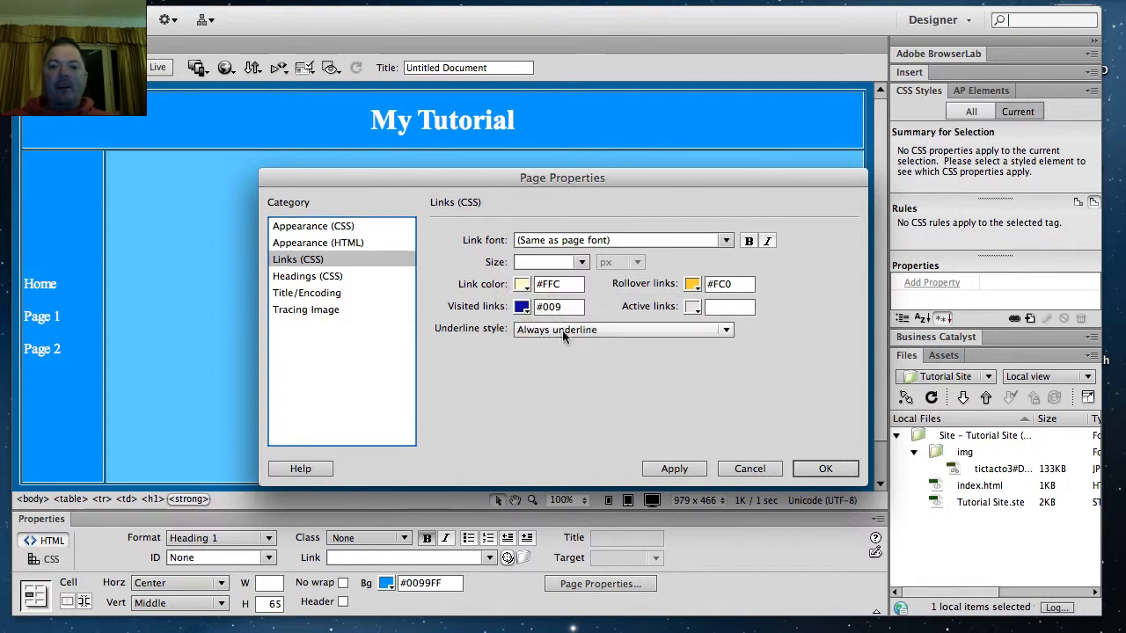
# Step: Set the link underline style to Never underline, then apply and accept the page properties
pyautogui.click(725, 331)
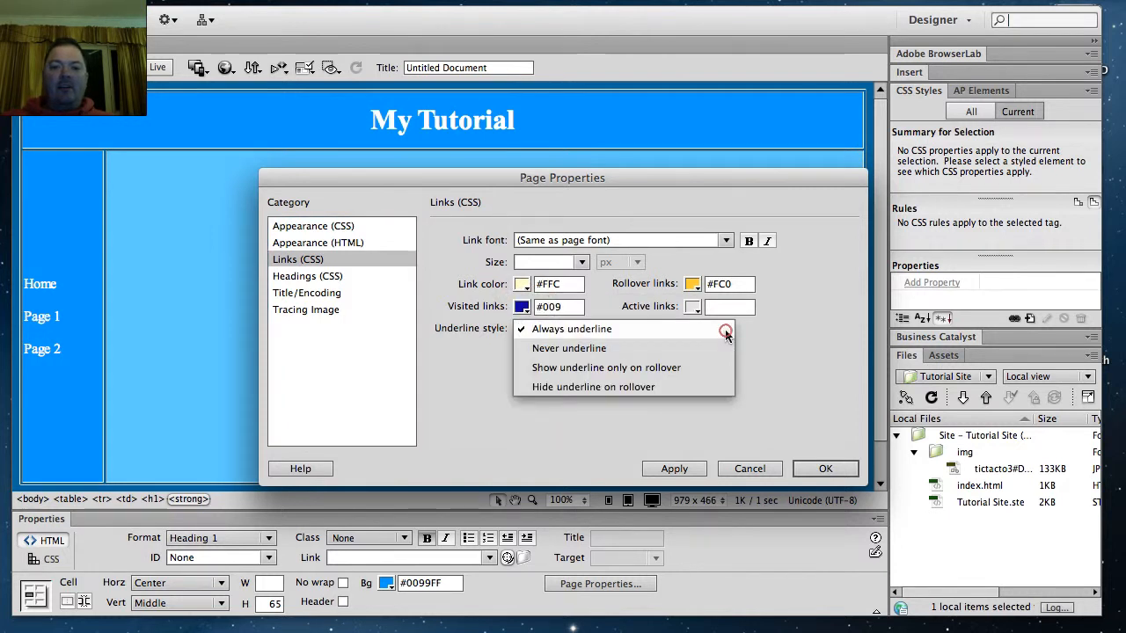
pyautogui.click(622, 347)
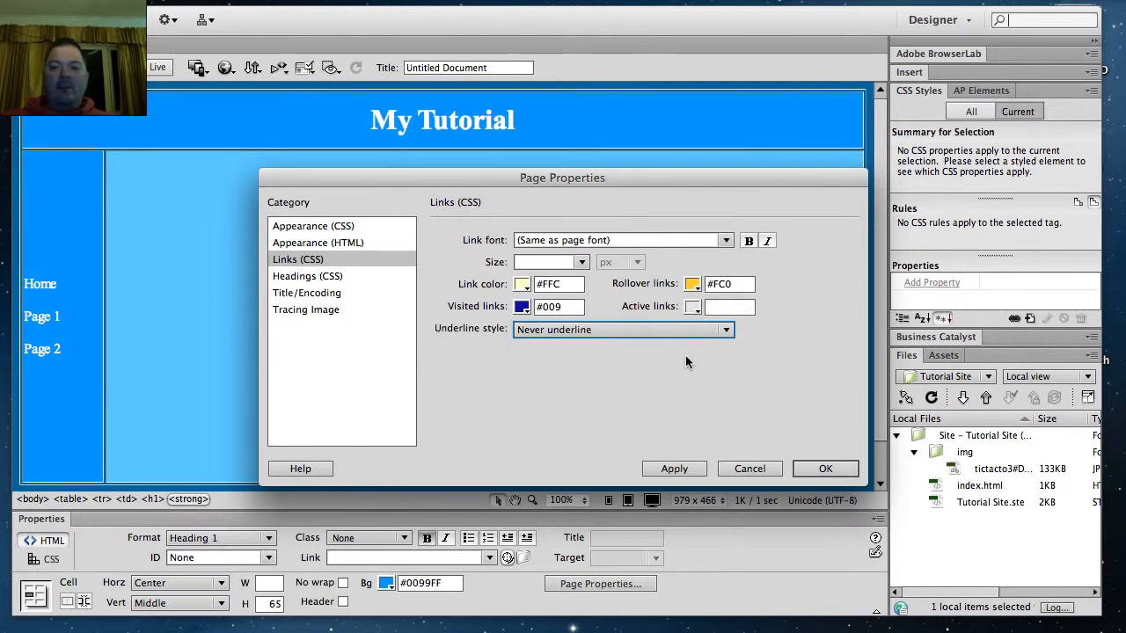
pyautogui.click(673, 468)
pyautogui.click(825, 468)
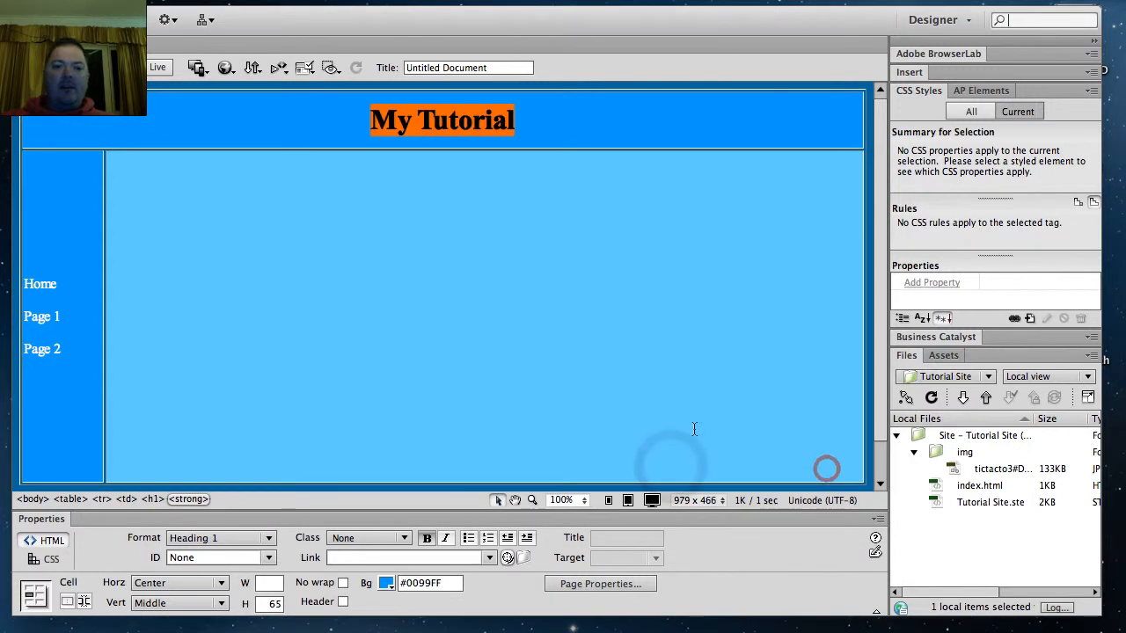
# Step: Center the Home, Page 1 and Page 2 lines horizontally in their table cell
pyautogui.click(448, 254)
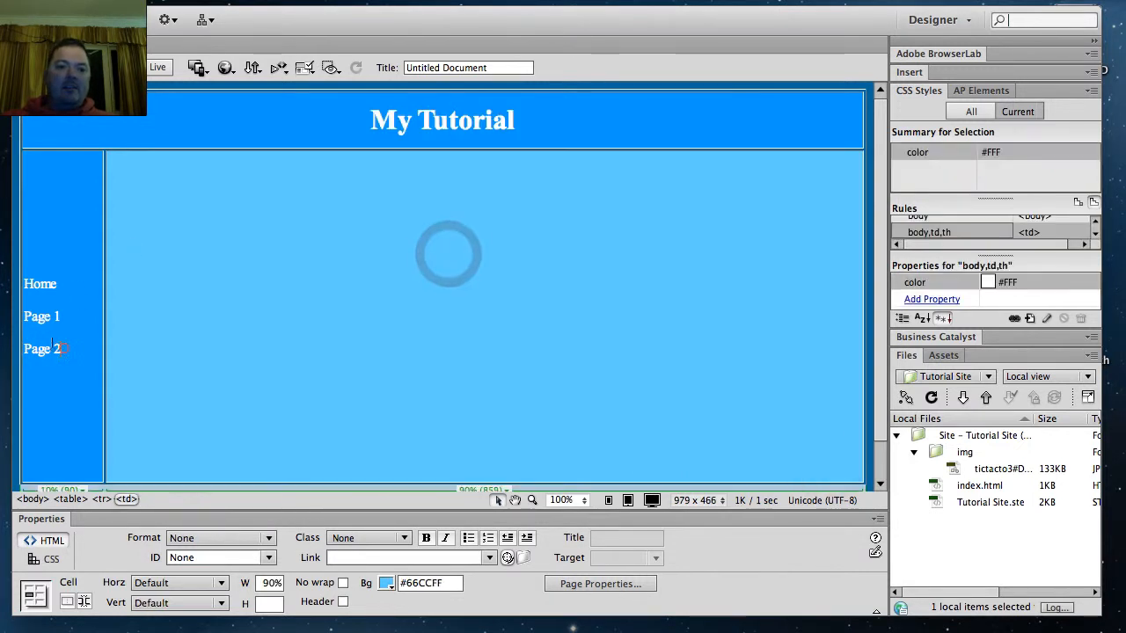
pyautogui.moveTo(62, 348); pyautogui.dragTo(8, 272)
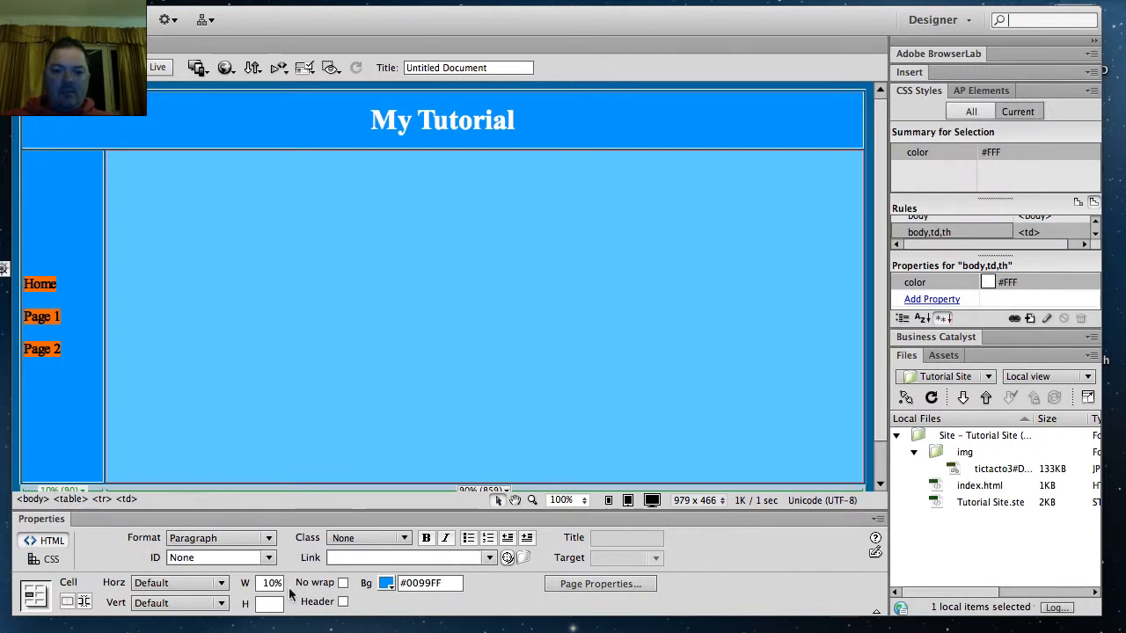
pyautogui.click(223, 584)
pyautogui.click(202, 616)
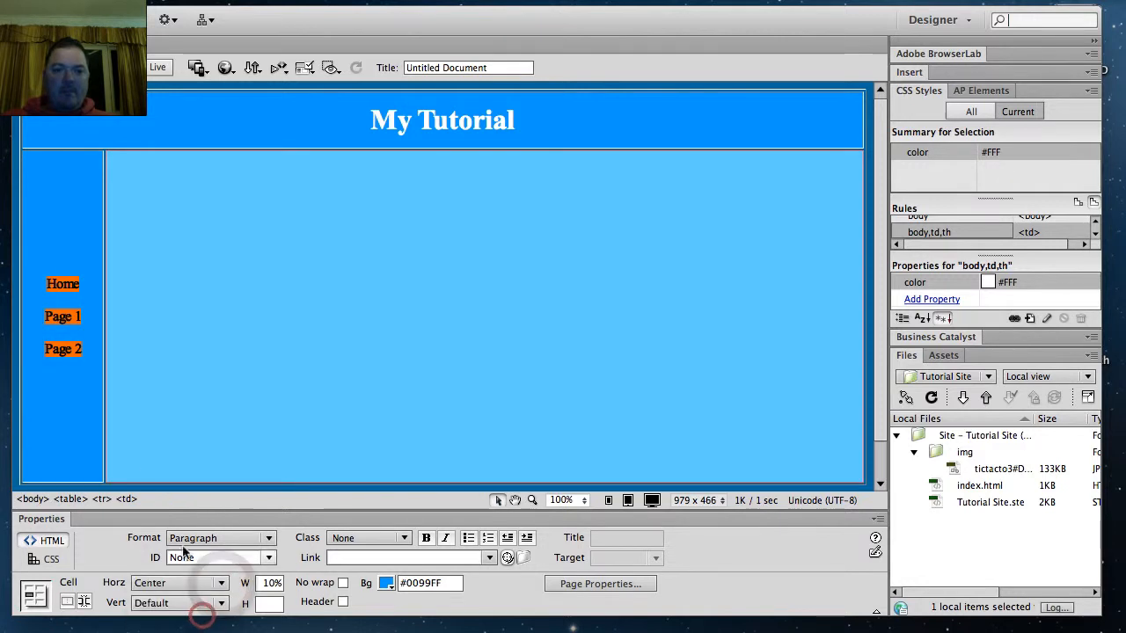
pyautogui.click(334, 313)
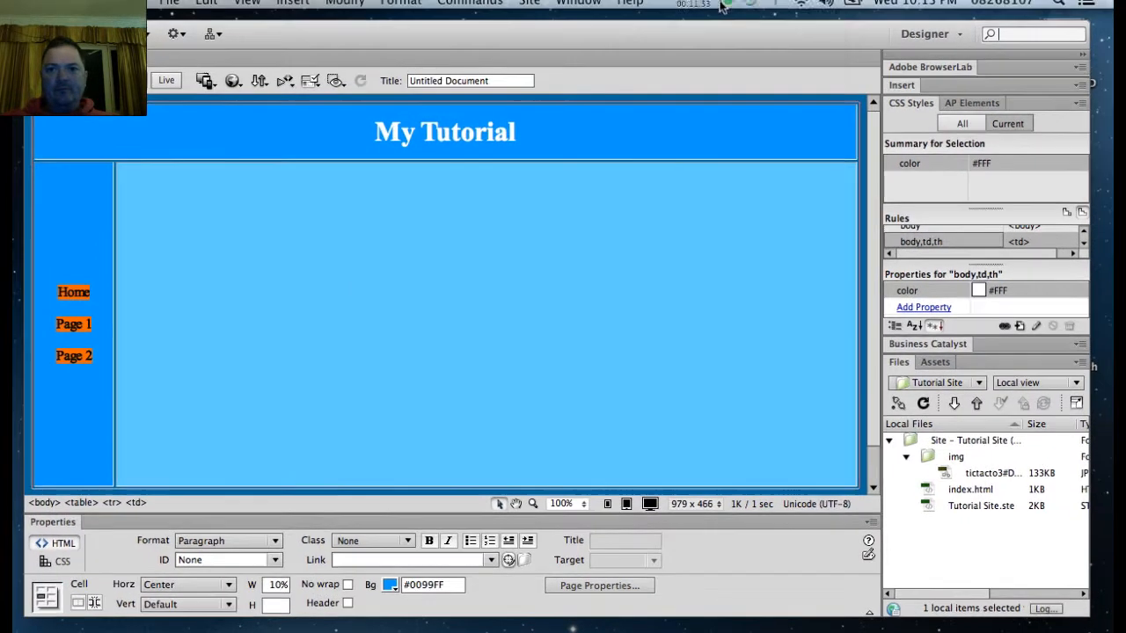
pyautogui.click(719, 2)
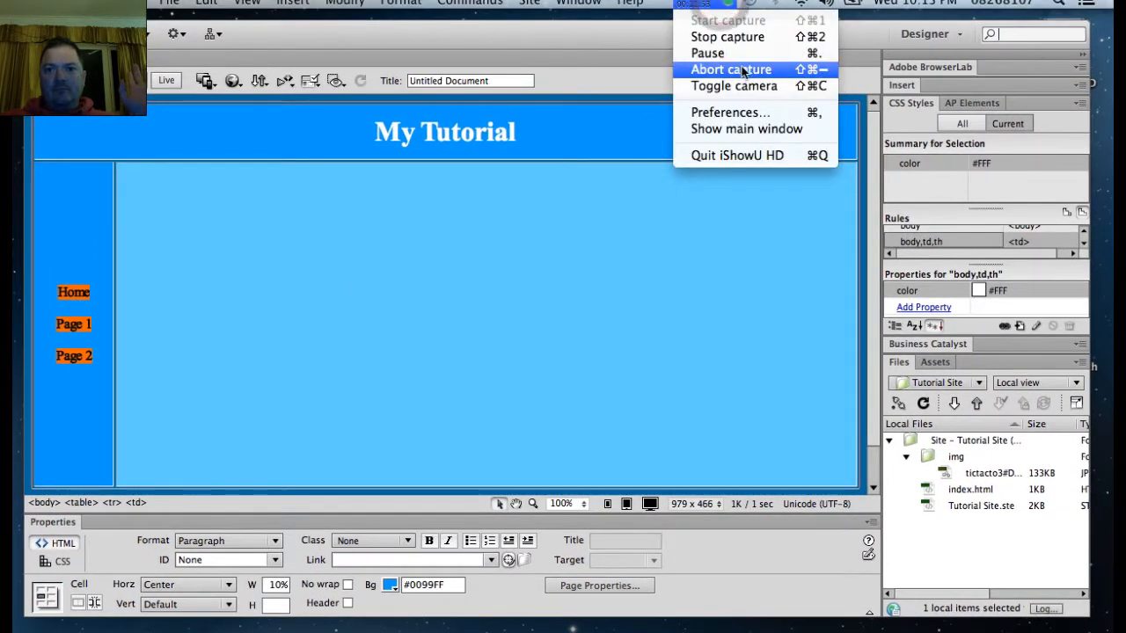
pyautogui.click(723, 53)
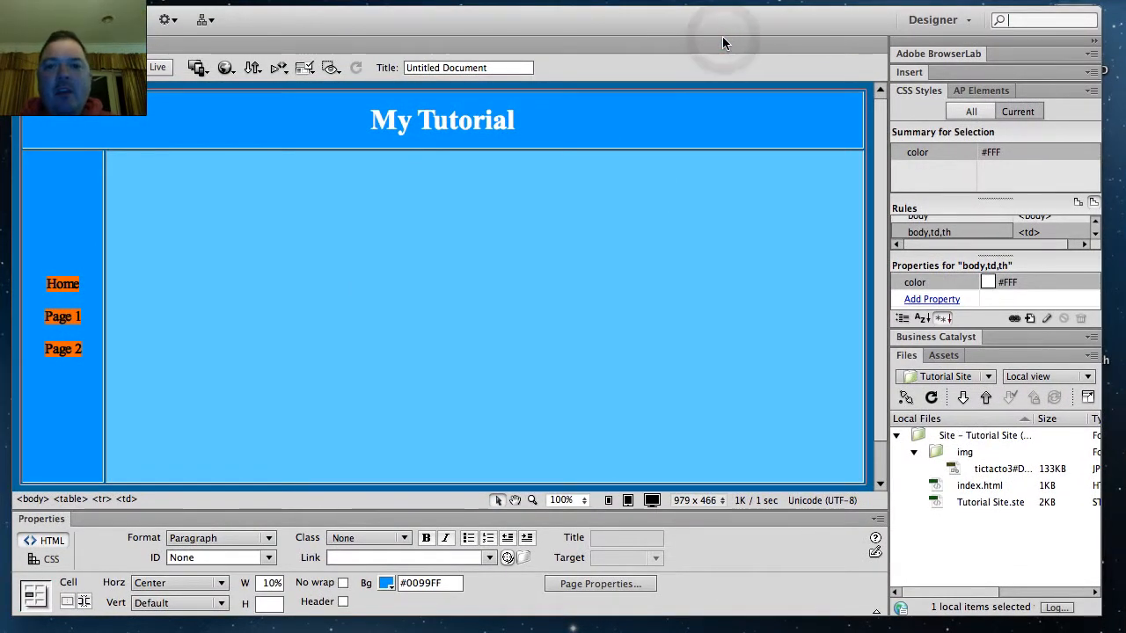